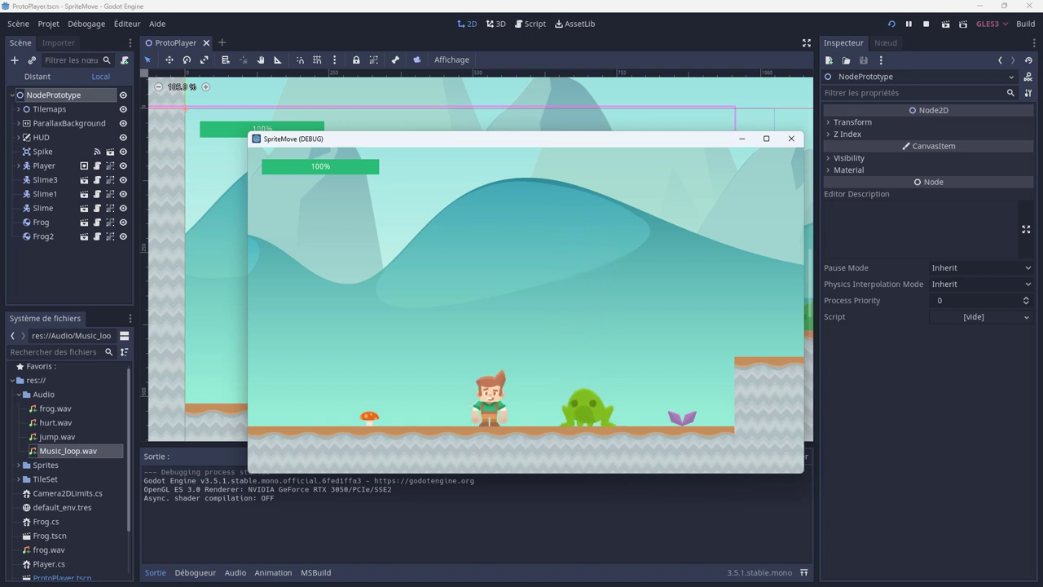
# Walk and jump the player around the level, taking a frog hit to 90% health, then close the game window.
pyautogui.press('Left')
pyautogui.press('Right')
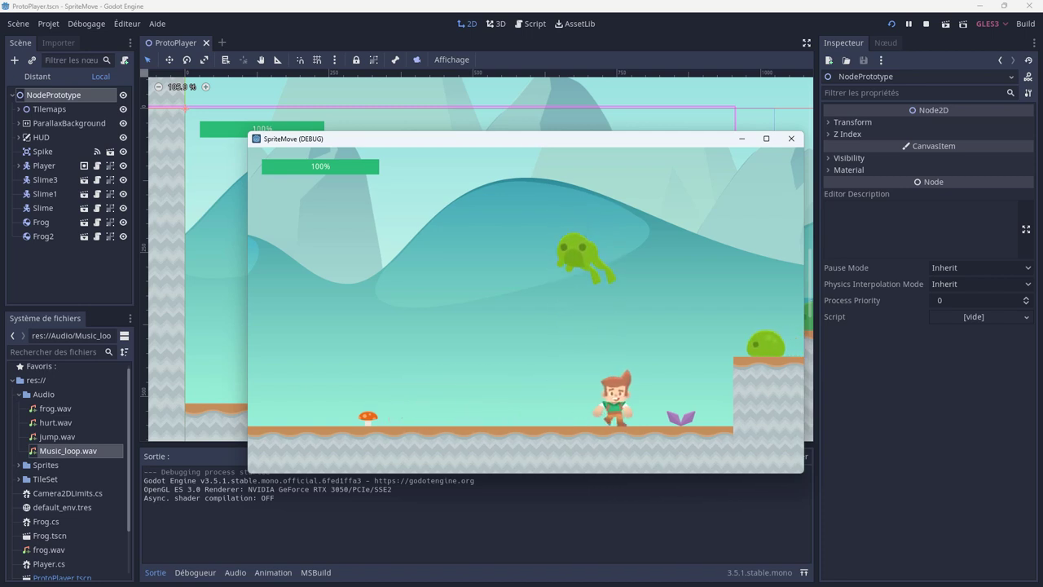
pyautogui.press('Right')
pyautogui.press('space')
pyautogui.press('space')
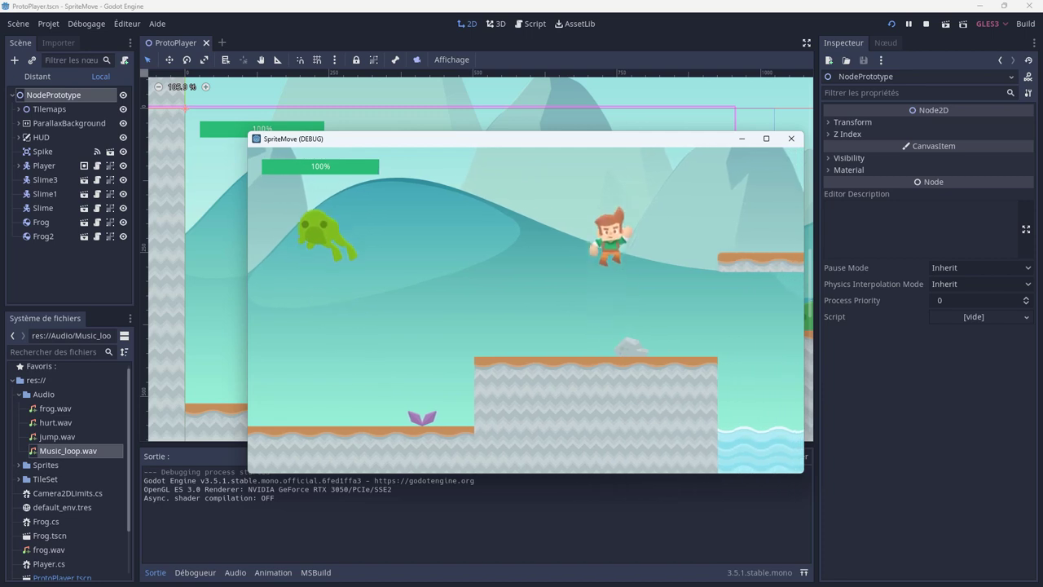
pyautogui.press('Right')
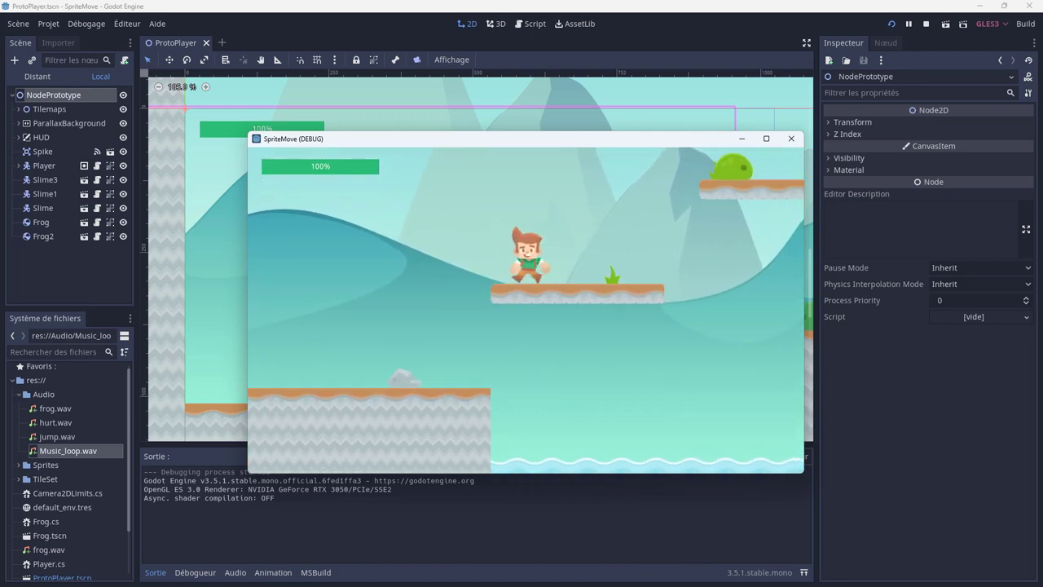
pyautogui.press('Left')
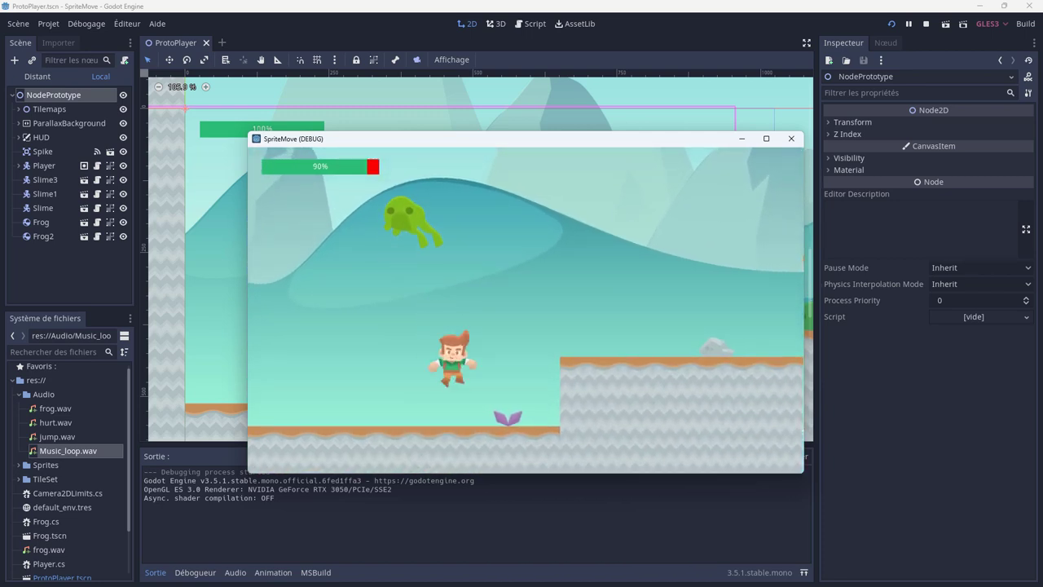
pyautogui.click(791, 139)
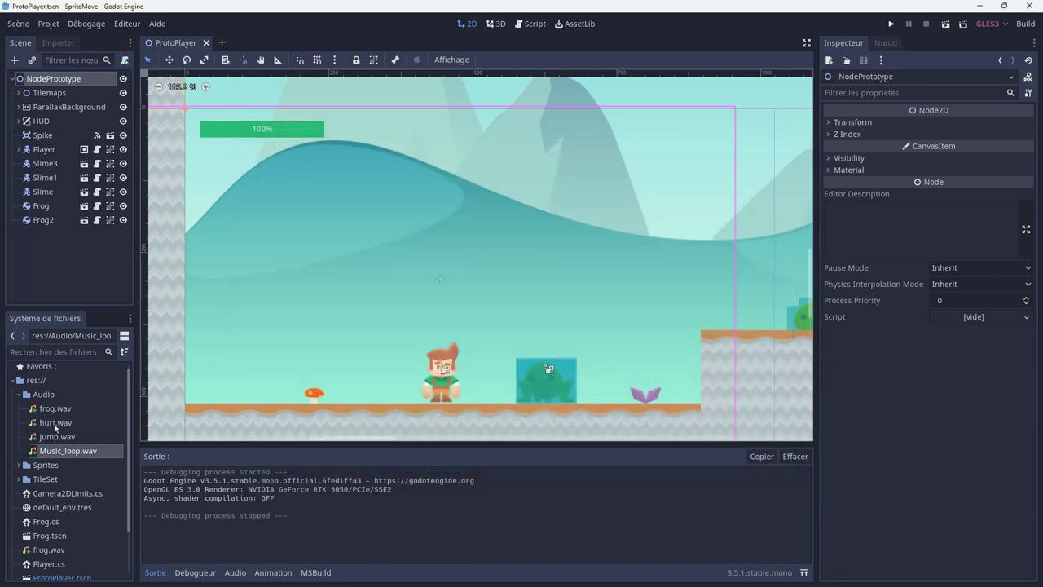
# Open Music_loop.wav from res://Audio and play, then stop, its Inspector preview.
pyautogui.click(46, 397)
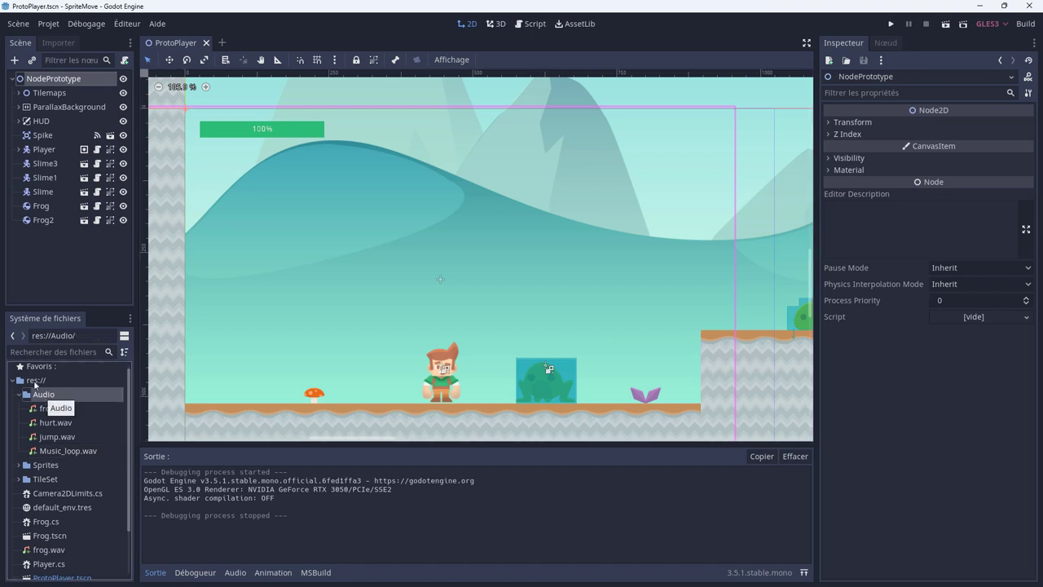
pyautogui.click(35, 380)
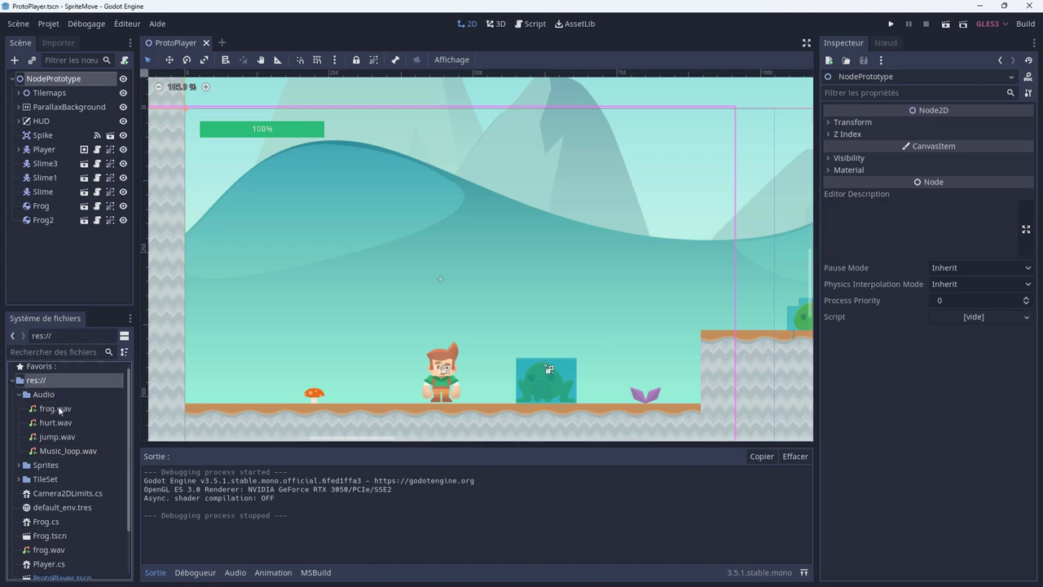
pyautogui.click(60, 410)
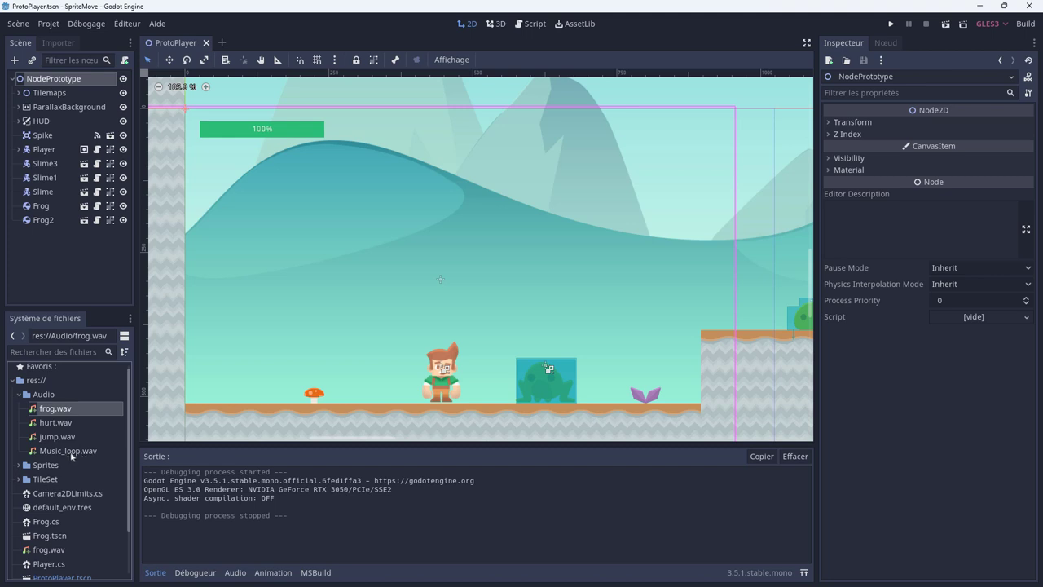
pyautogui.click(69, 451)
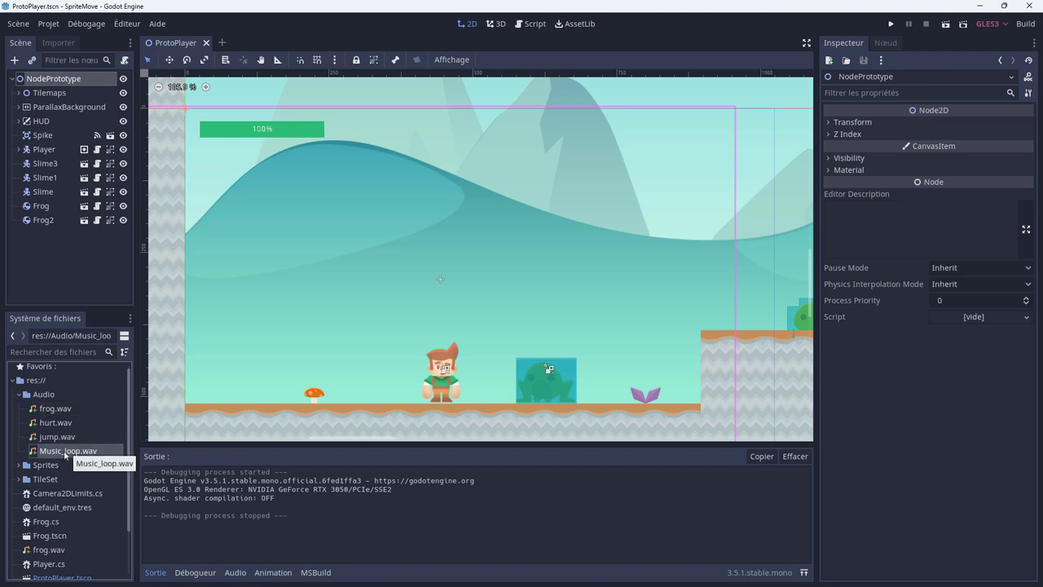
pyautogui.doubleClick(66, 453)
pyautogui.click(828, 573)
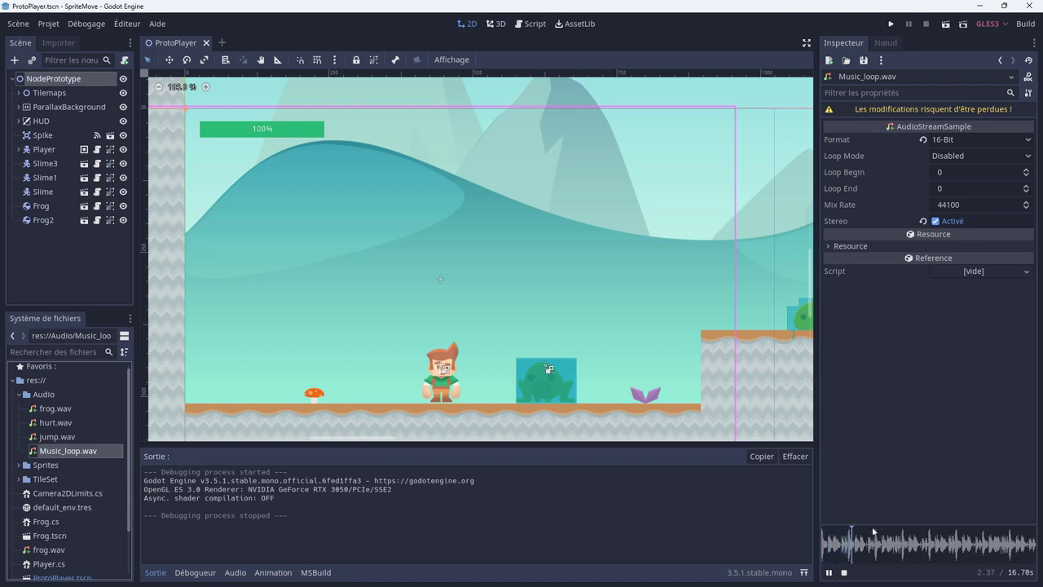
pyautogui.click(844, 572)
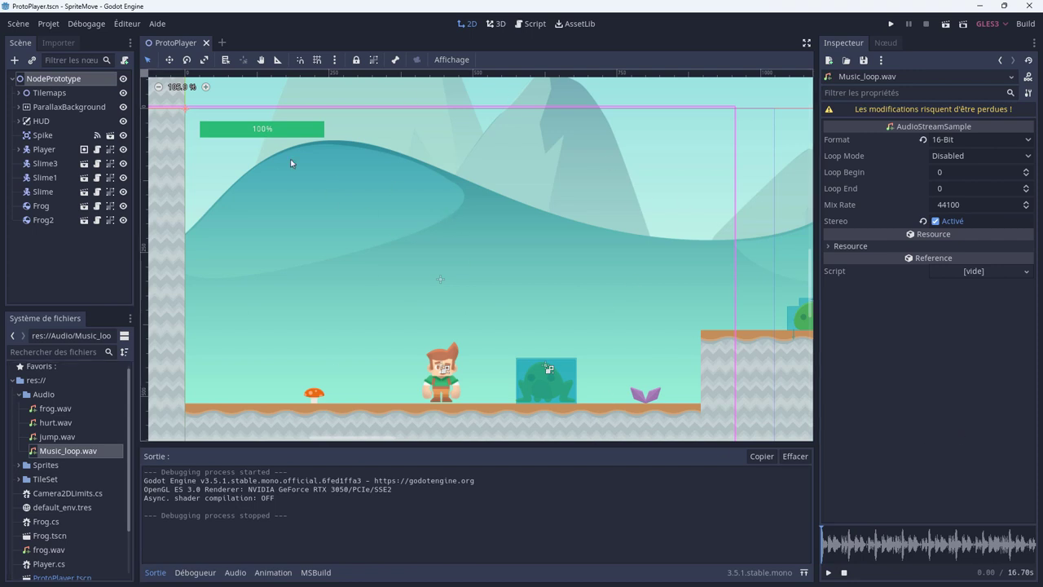
# Add an AudioStreamPlayer child node under NodePrototype.
pyautogui.rightClick(56, 79)
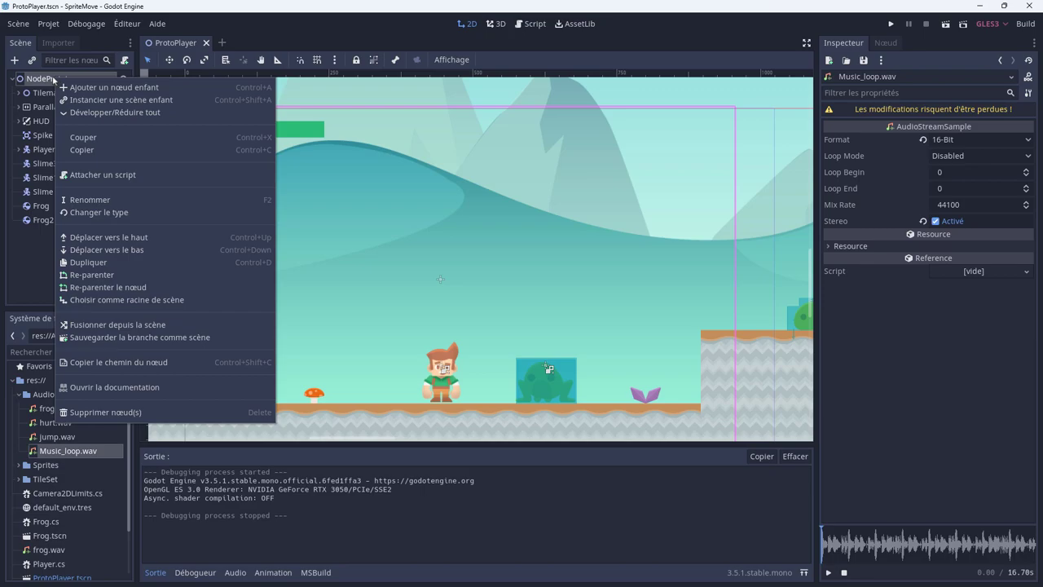
pyautogui.click(84, 87)
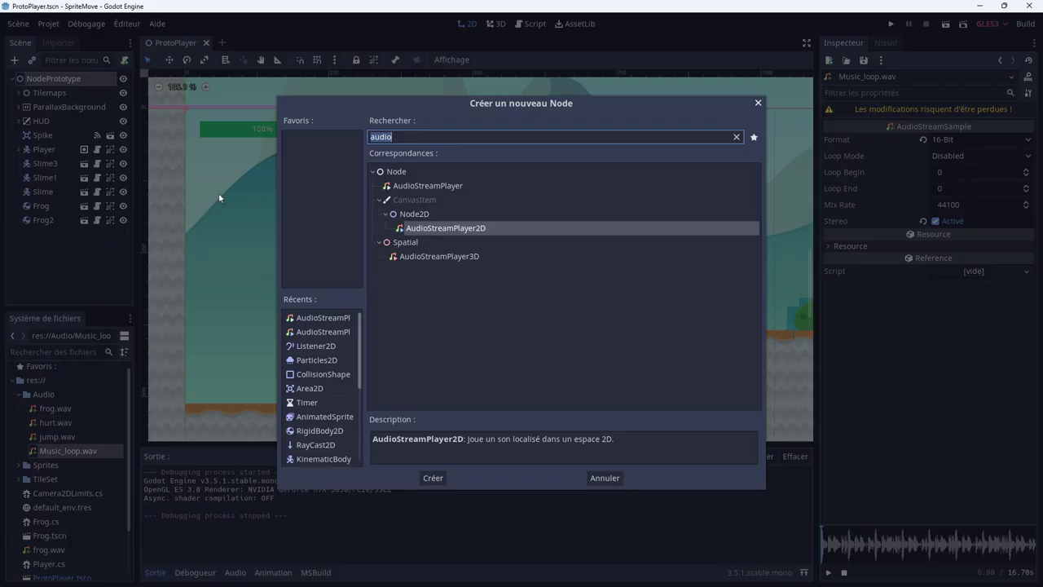
pyautogui.click(440, 186)
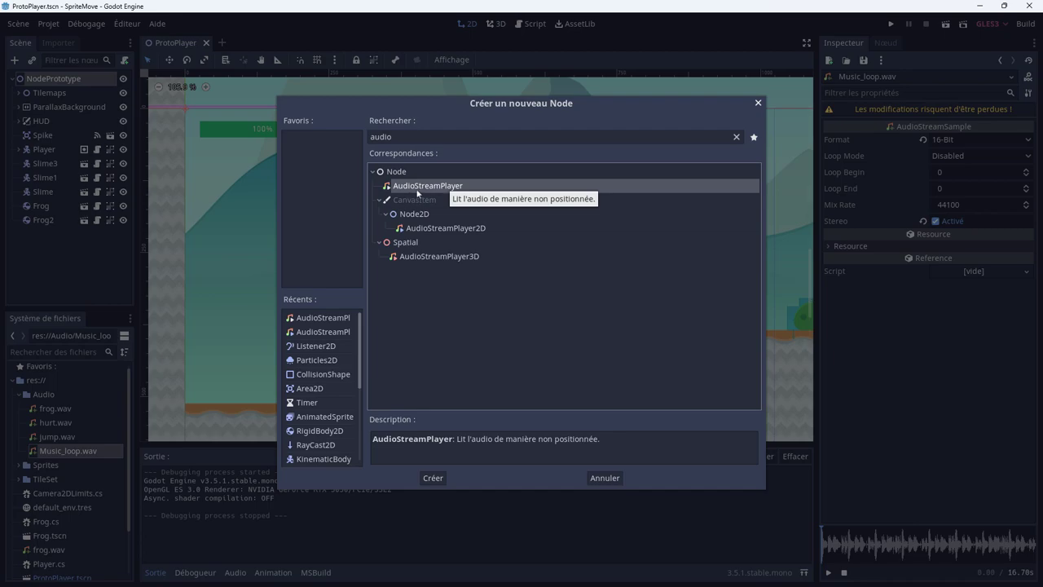
pyautogui.doubleClick(422, 188)
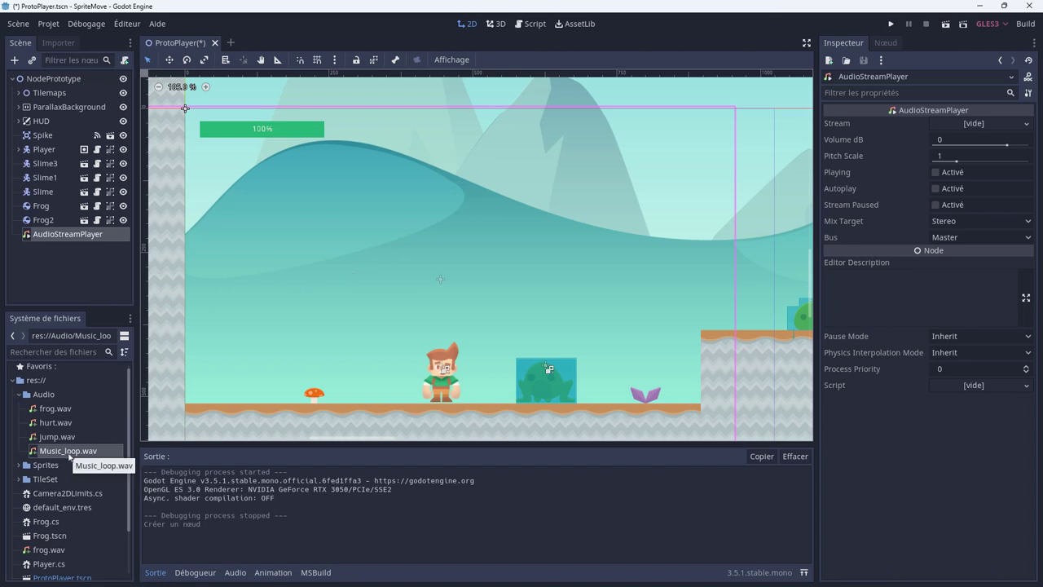
# Quick-load Audio/Music_loop.wav as the AudioStreamPlayer's stream.
pyautogui.click(69, 456)
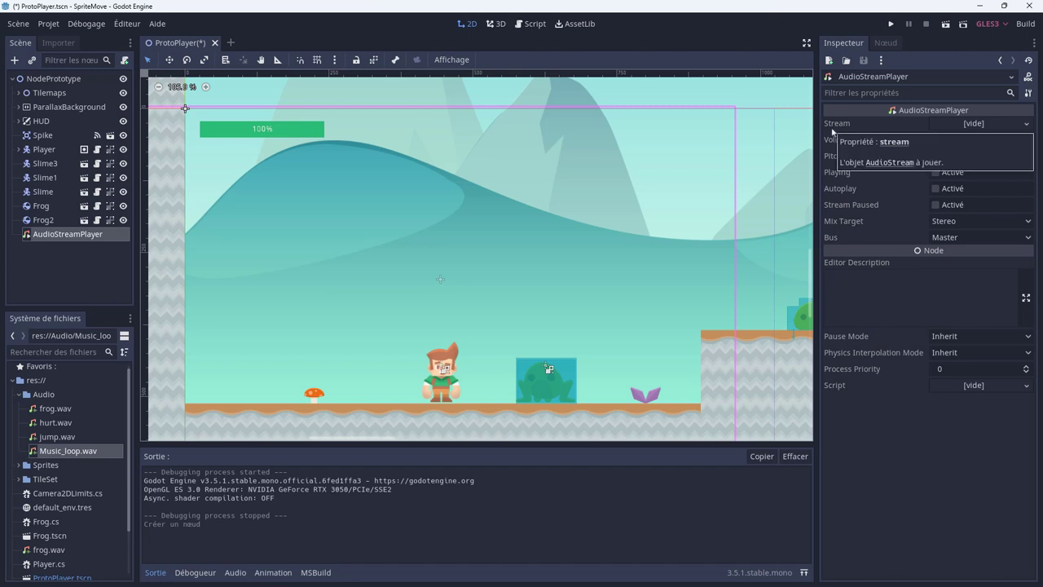
pyautogui.click(1025, 124)
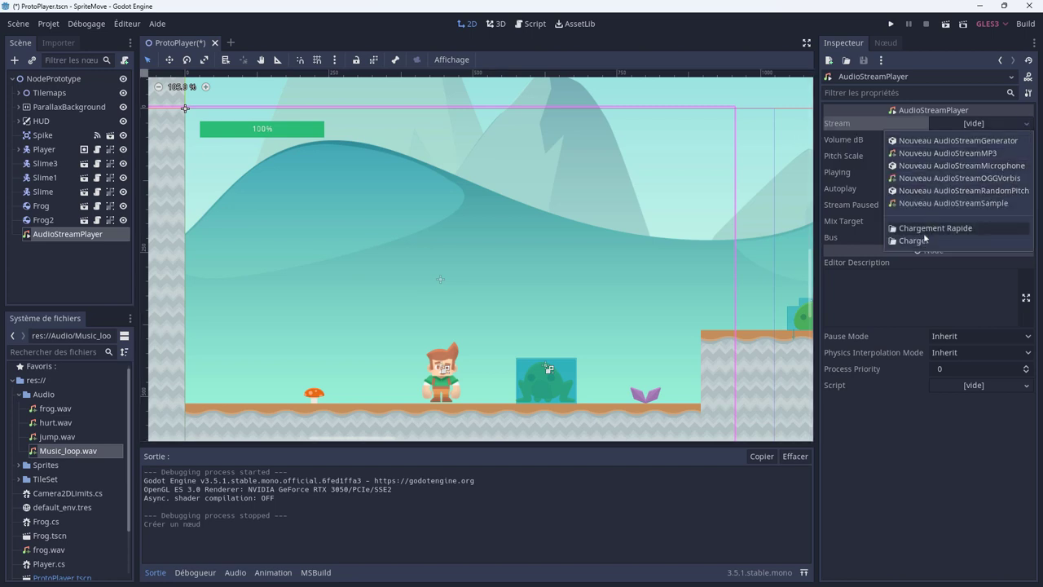
pyautogui.click(925, 230)
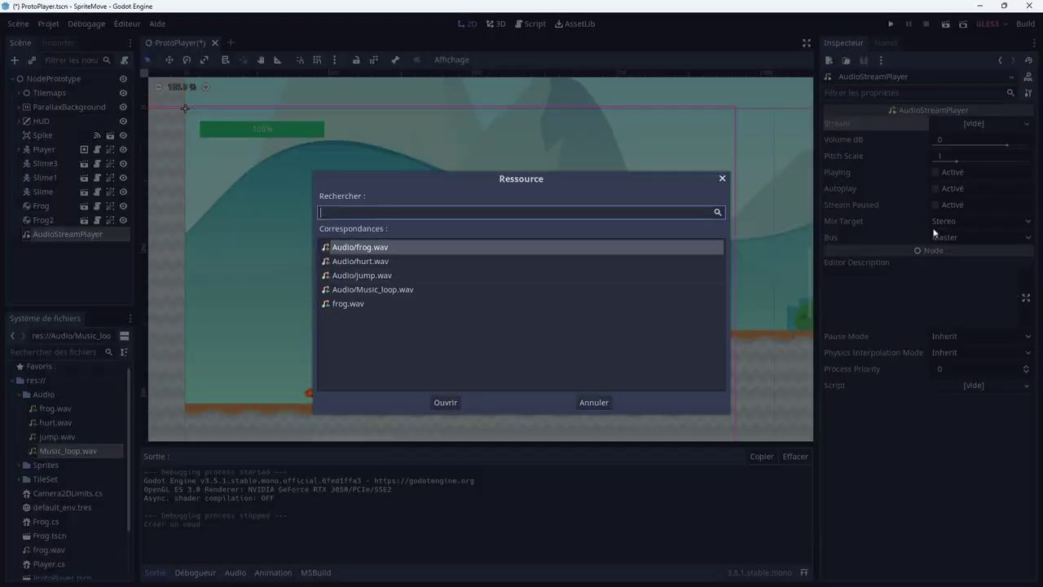
pyautogui.click(379, 288)
pyautogui.click(444, 403)
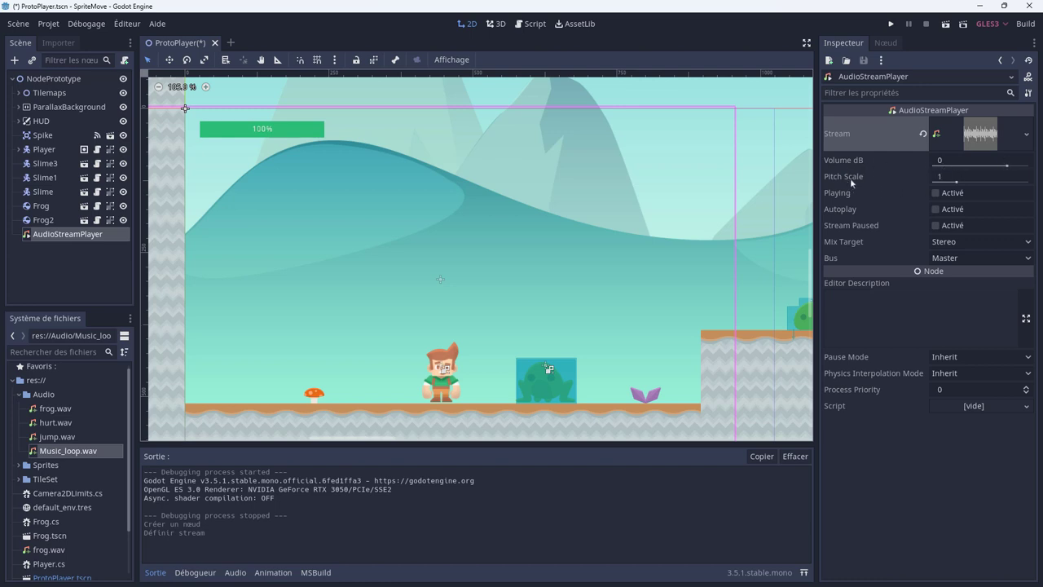
# Preview the music, lower Volume dB to -18.215, and turn on Autoplay.
pyautogui.click(935, 193)
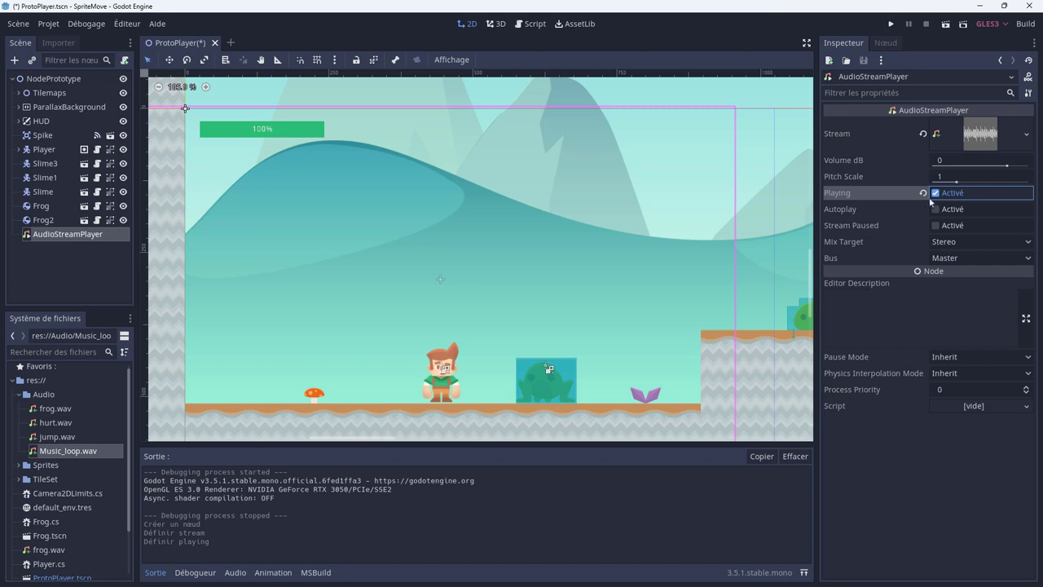
pyautogui.click(934, 193)
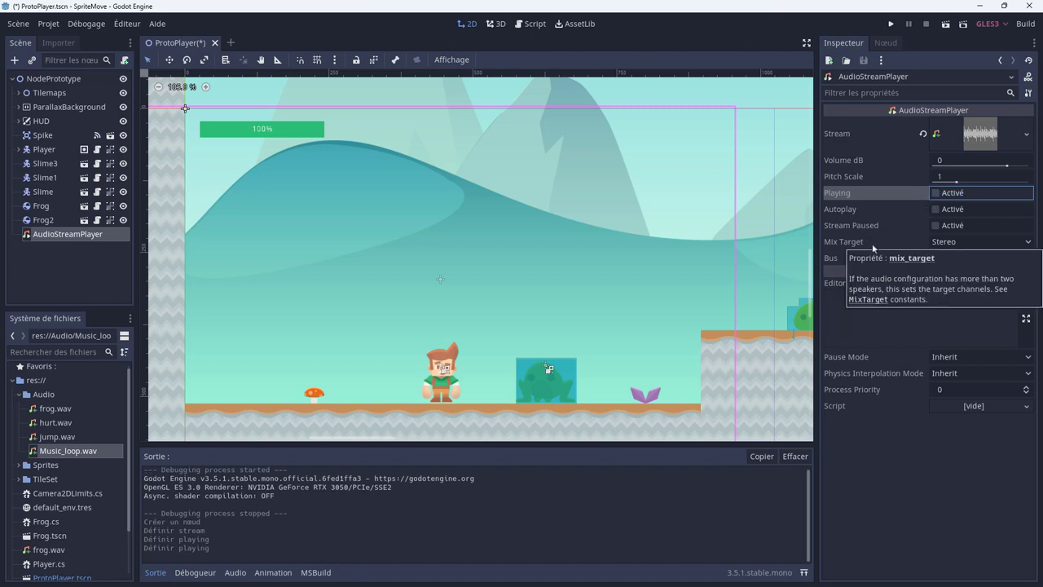
pyautogui.click(936, 193)
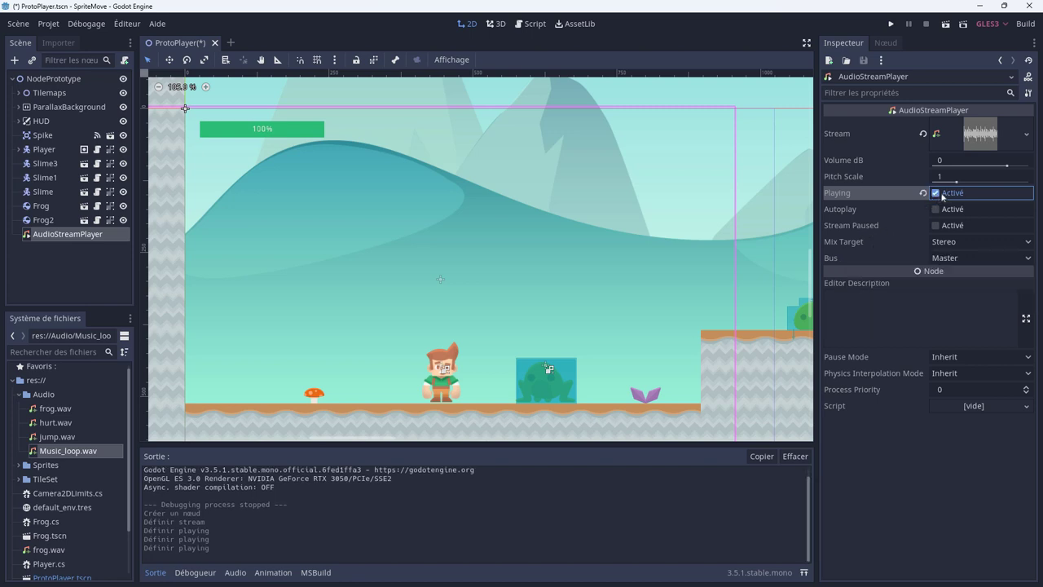
pyautogui.moveTo(1006, 164); pyautogui.dragTo(991, 168)
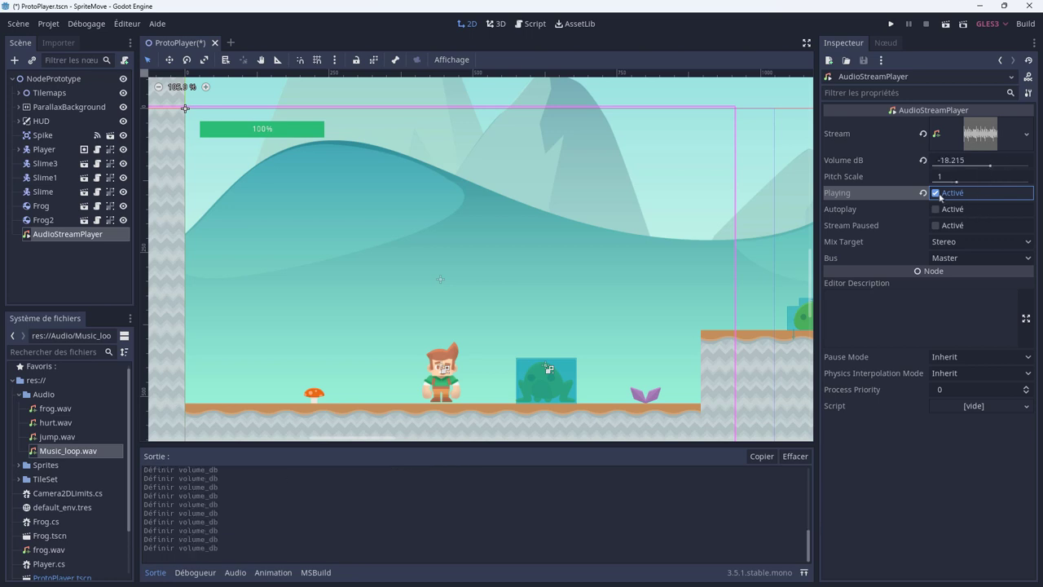
pyautogui.click(935, 193)
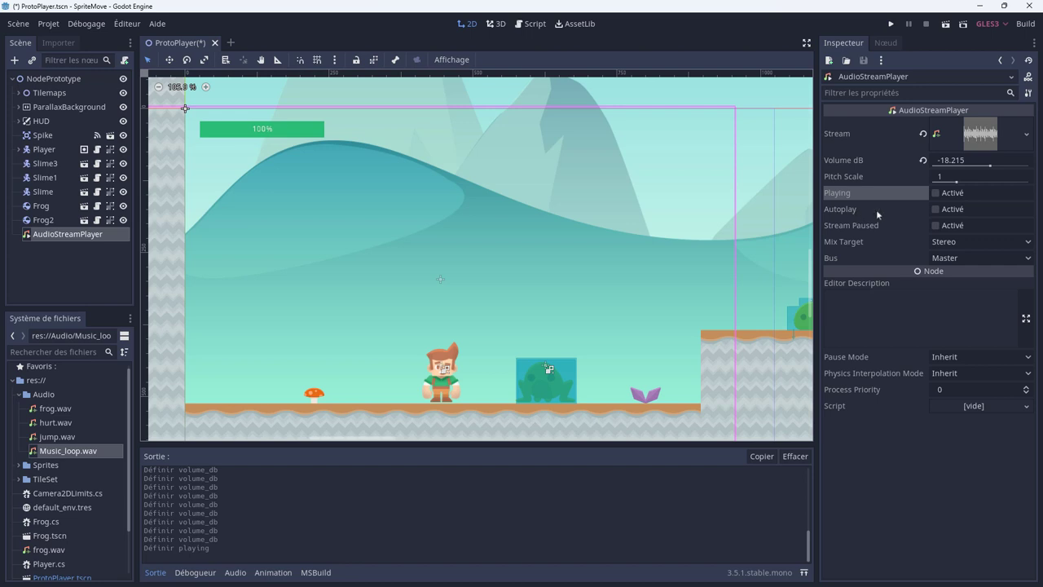
pyautogui.click(935, 209)
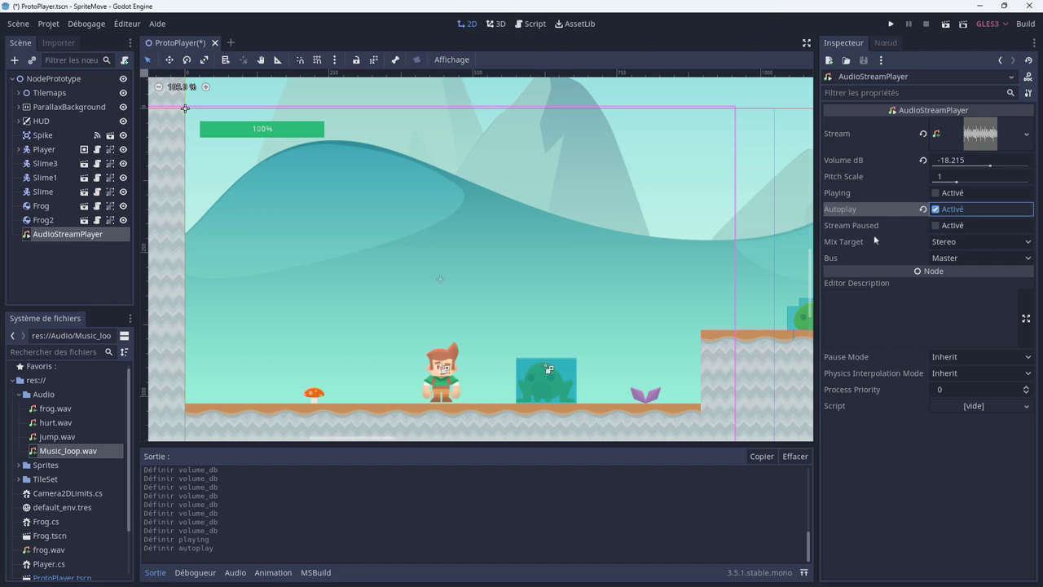
# Keep Mix Target at Stereo and Bus at Master.
pyautogui.click(947, 243)
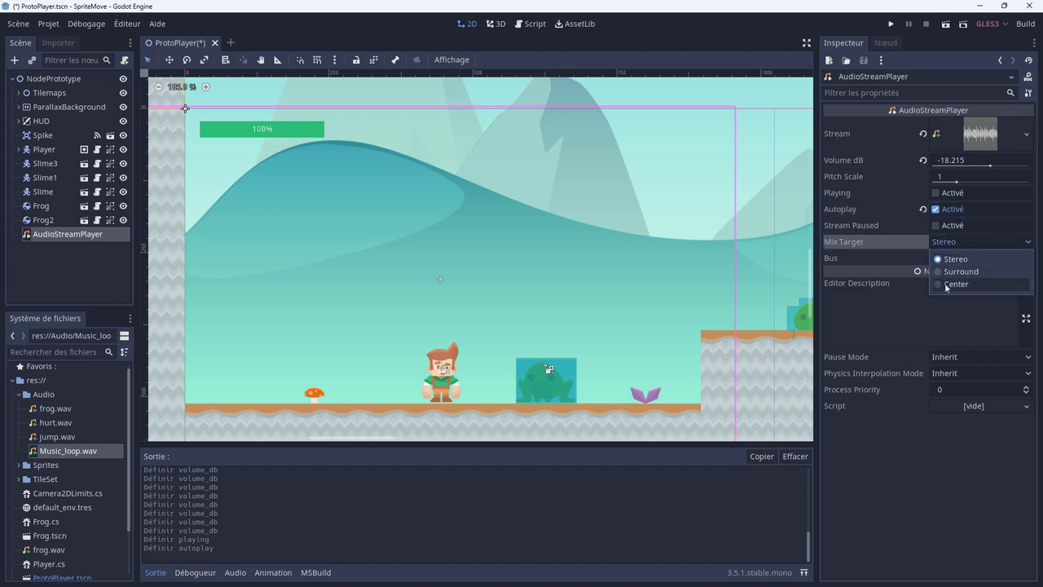
pyautogui.click(864, 268)
pyautogui.click(959, 259)
pyautogui.click(877, 257)
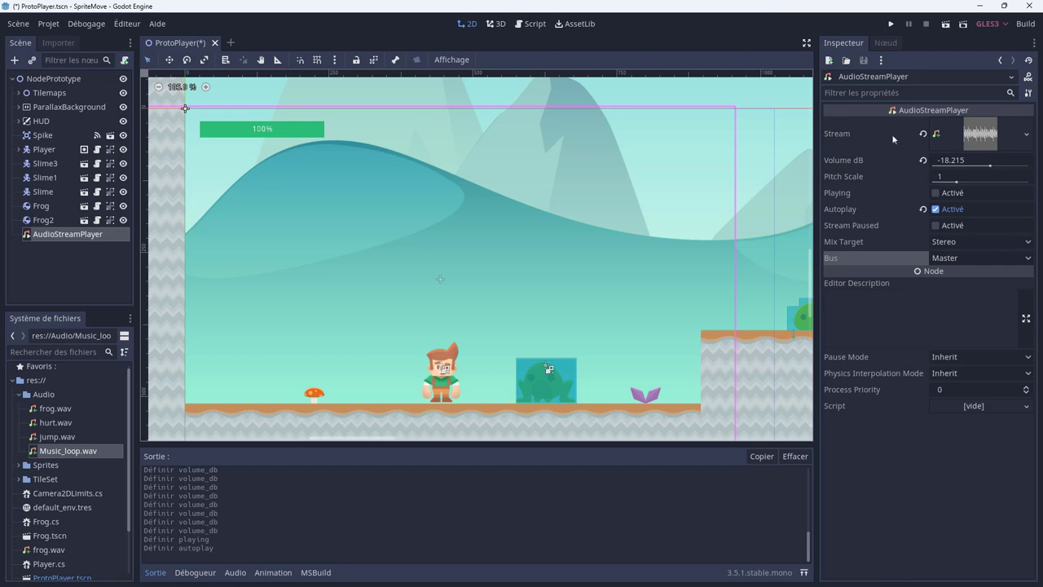
pyautogui.click(937, 136)
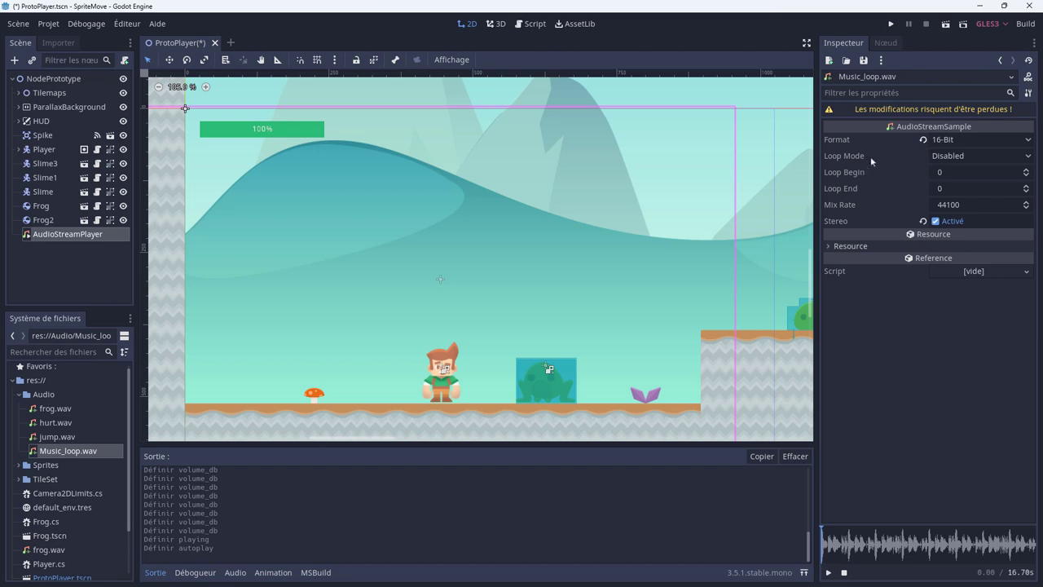
pyautogui.click(960, 160)
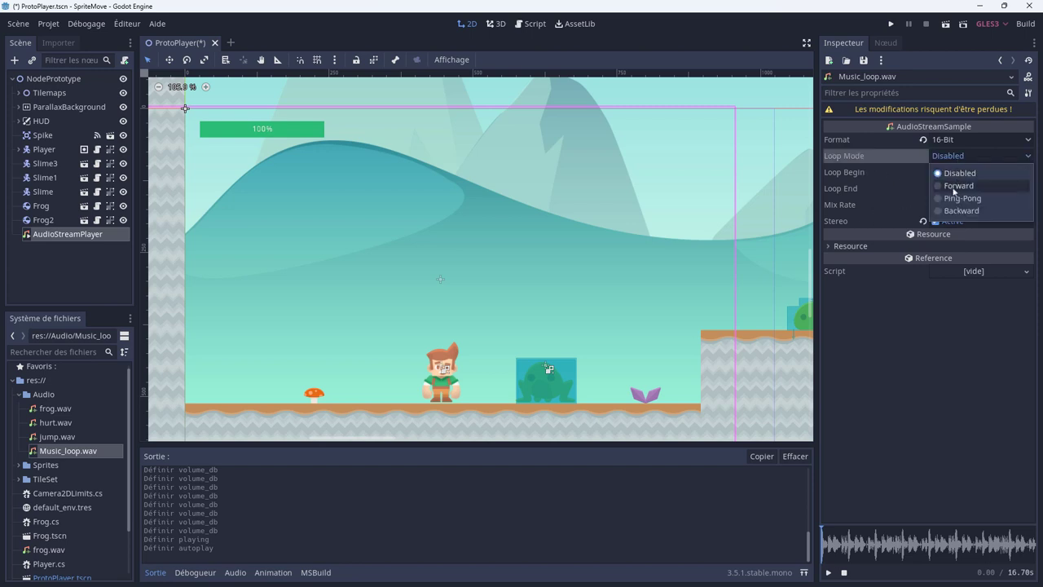
pyautogui.click(955, 188)
pyautogui.click(959, 160)
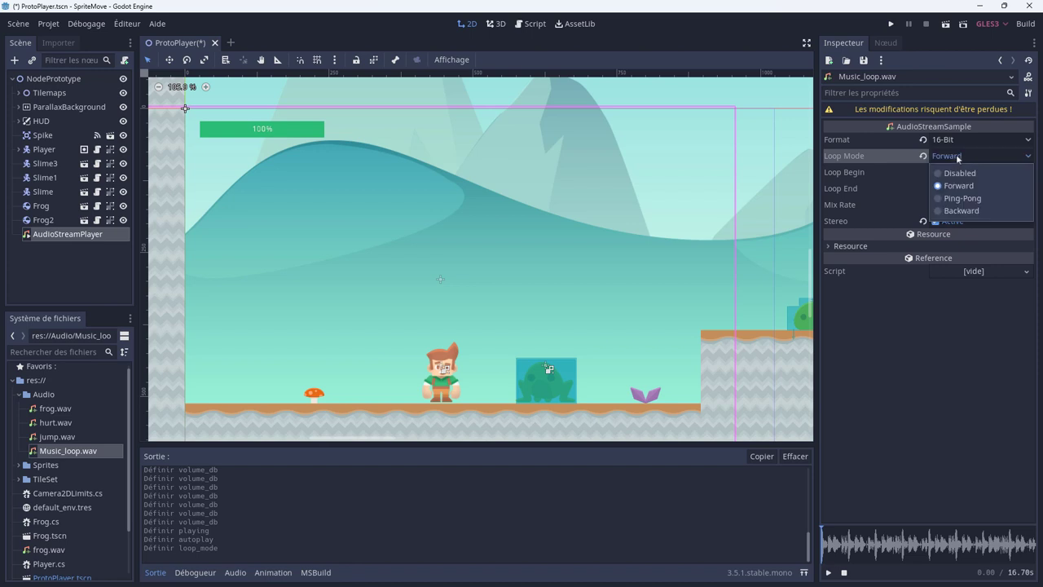
pyautogui.click(952, 174)
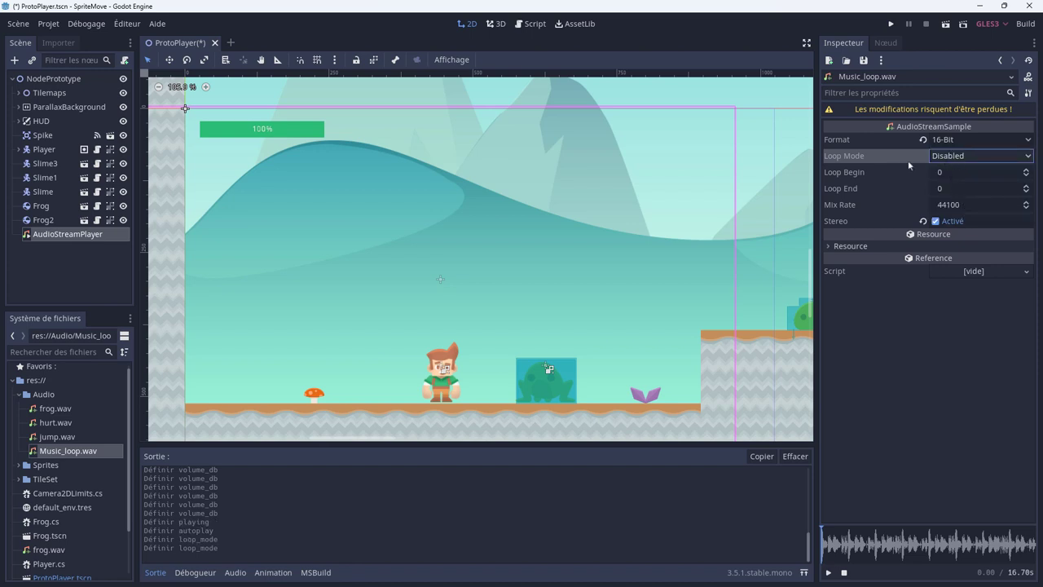
pyautogui.click(891, 112)
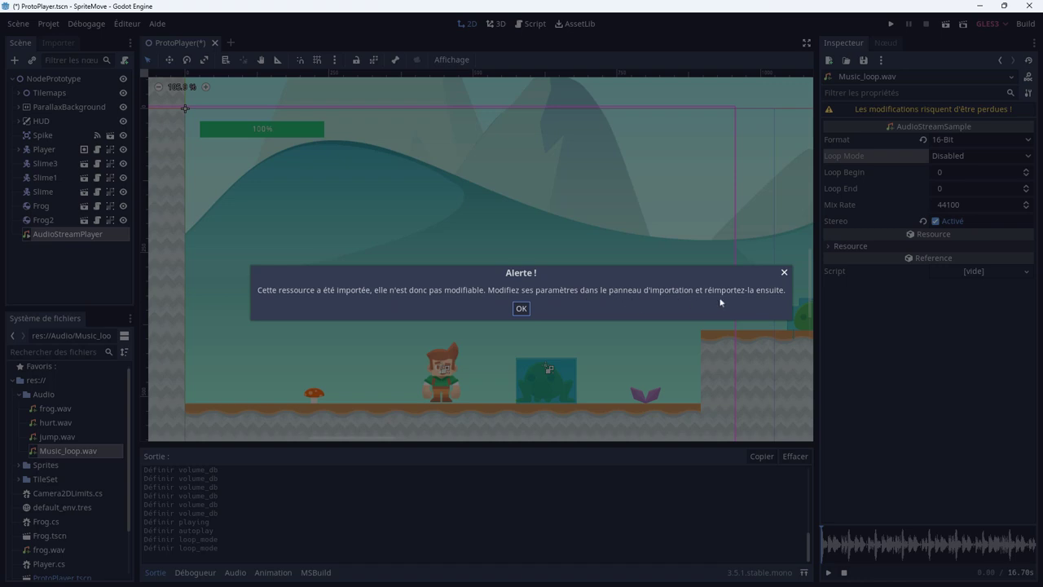
pyautogui.click(521, 309)
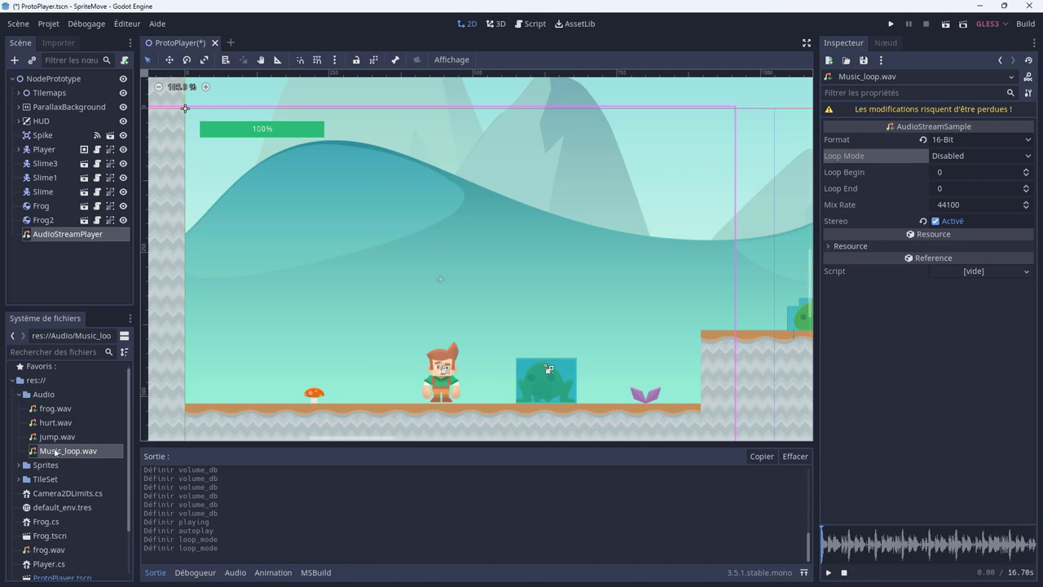
pyautogui.click(55, 452)
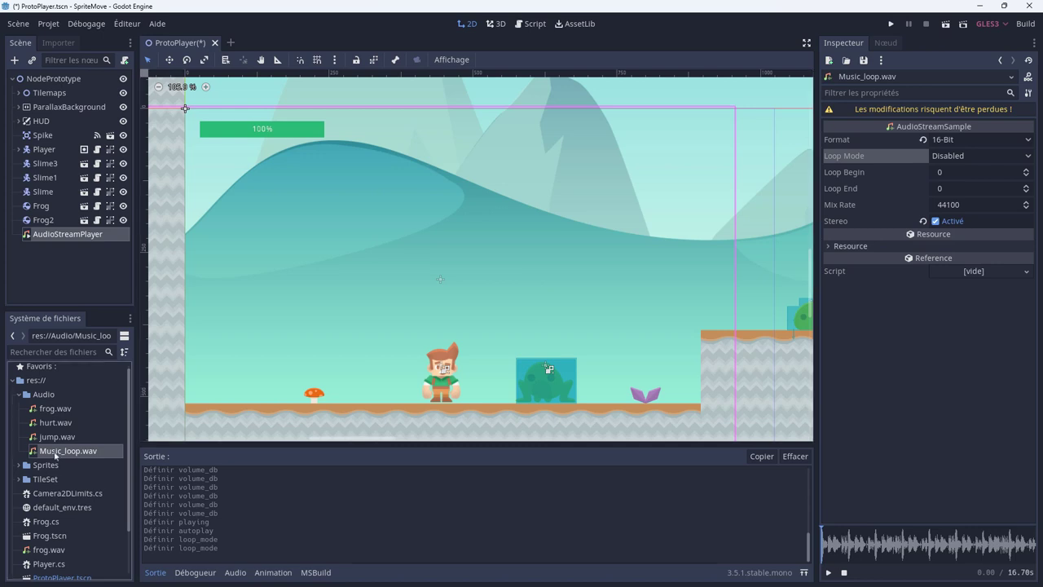
# Reimport Music_loop.wav with loop mode Forward and Normalize turned on.
pyautogui.click(59, 44)
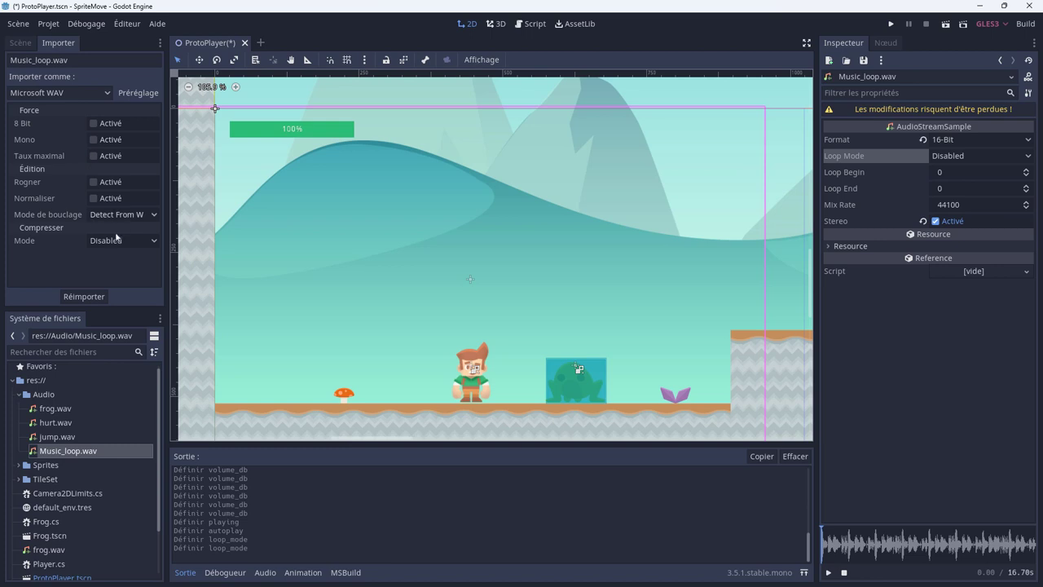
pyautogui.click(147, 217)
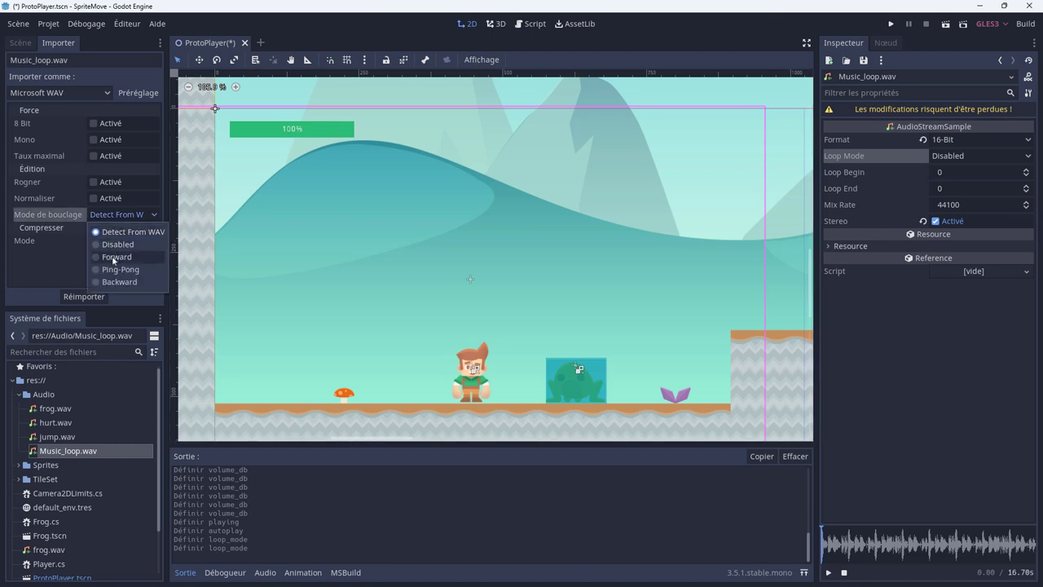
pyautogui.click(114, 245)
pyautogui.click(127, 217)
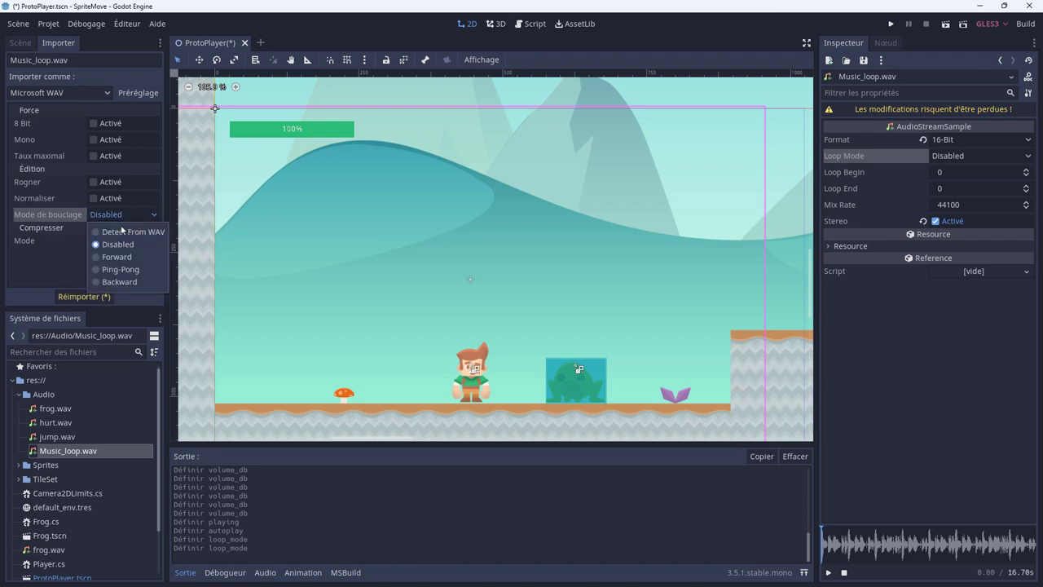
pyautogui.click(119, 244)
pyautogui.click(123, 215)
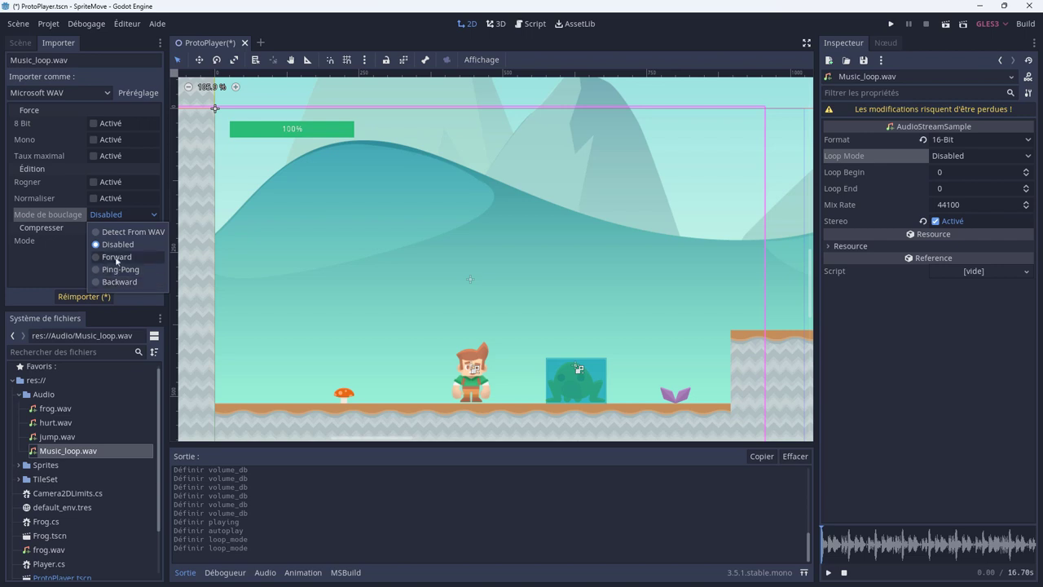
pyautogui.click(117, 259)
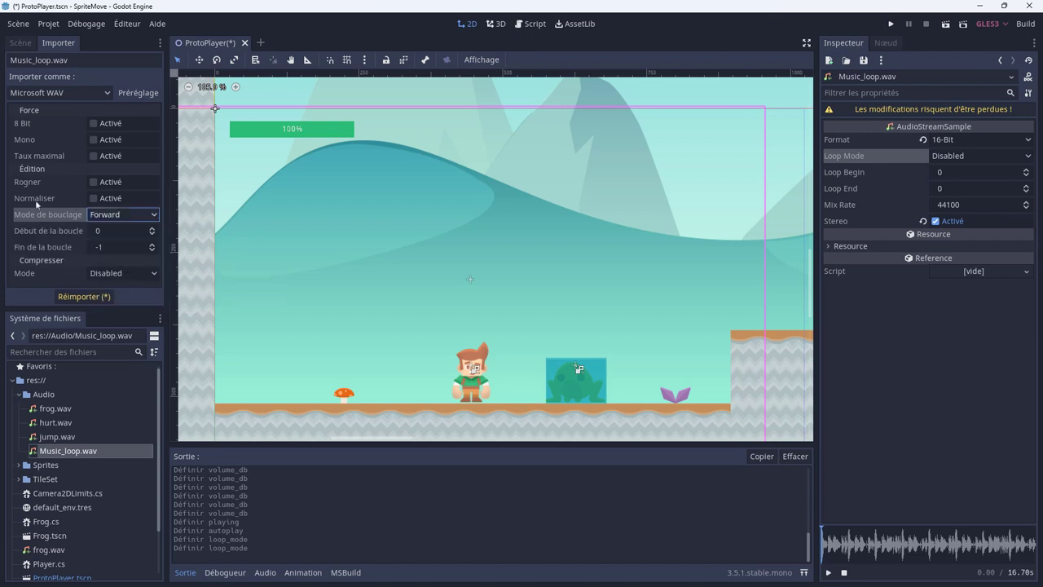
pyautogui.click(94, 199)
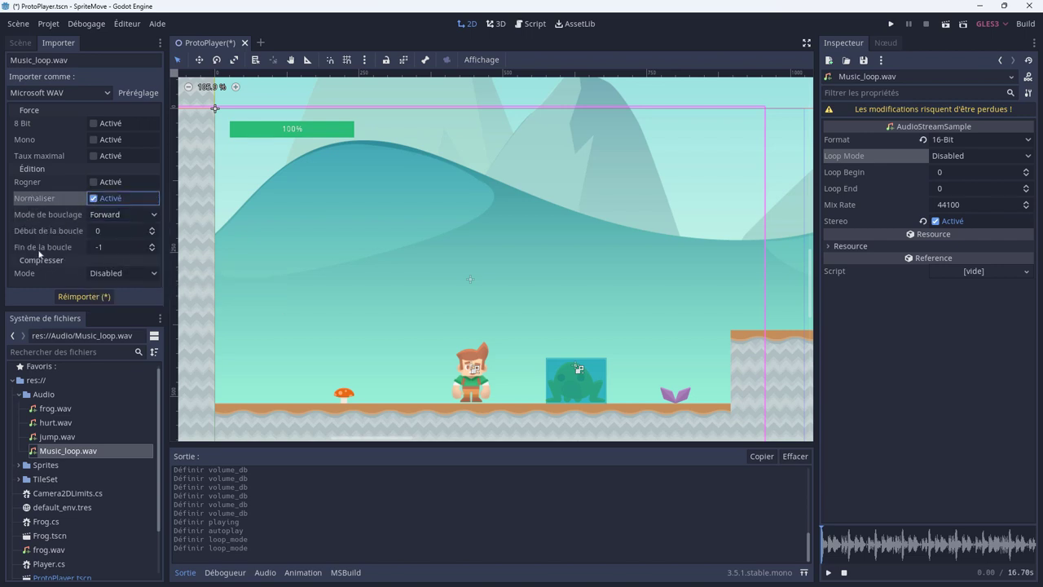
pyautogui.click(96, 298)
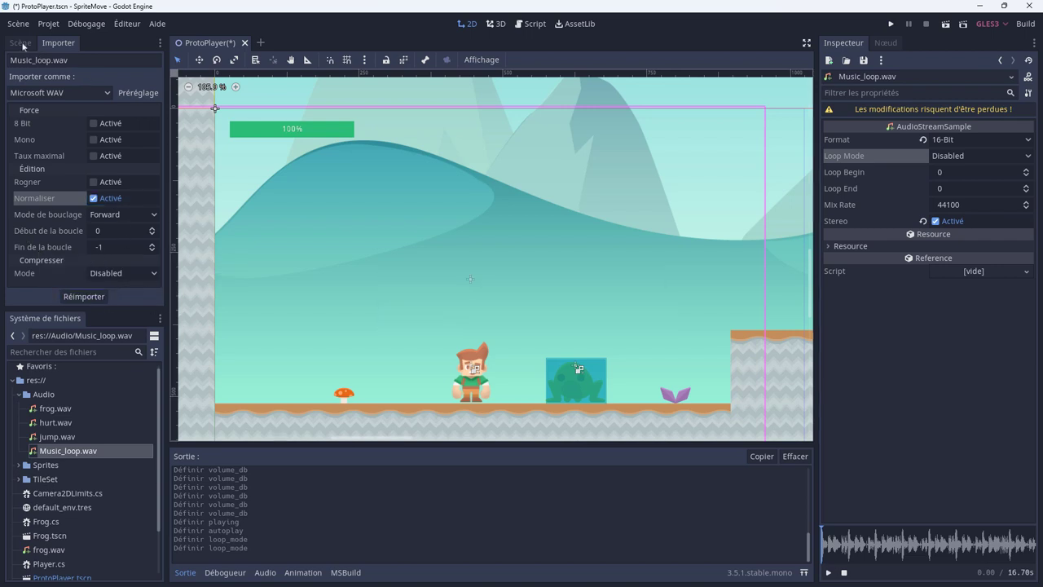
pyautogui.click(22, 44)
# Launch the game and jump the player rightward across the platforms.
pyautogui.click(890, 25)
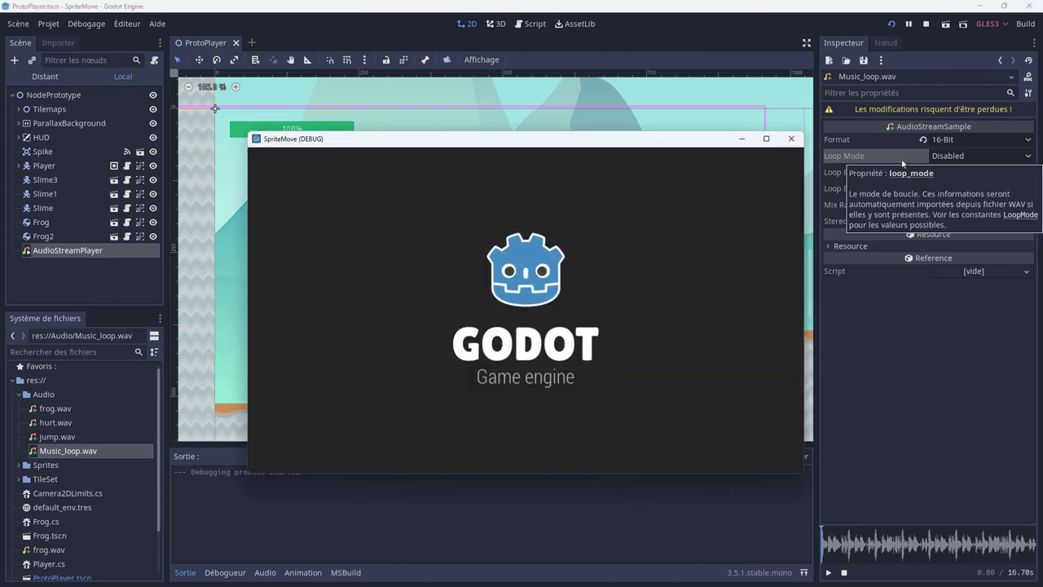
pyautogui.press('Right')
pyautogui.press('space')
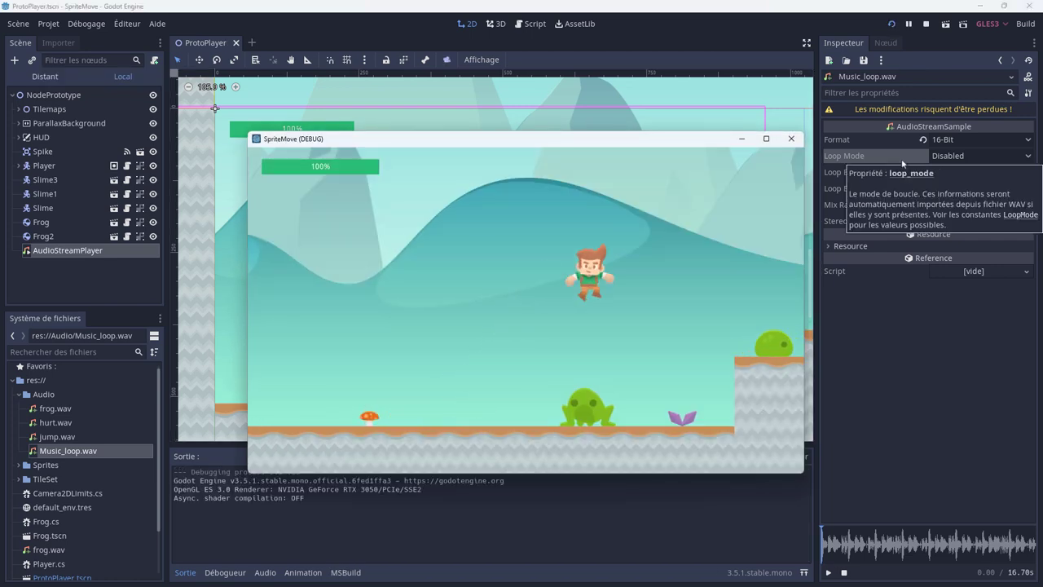
pyautogui.press('space')
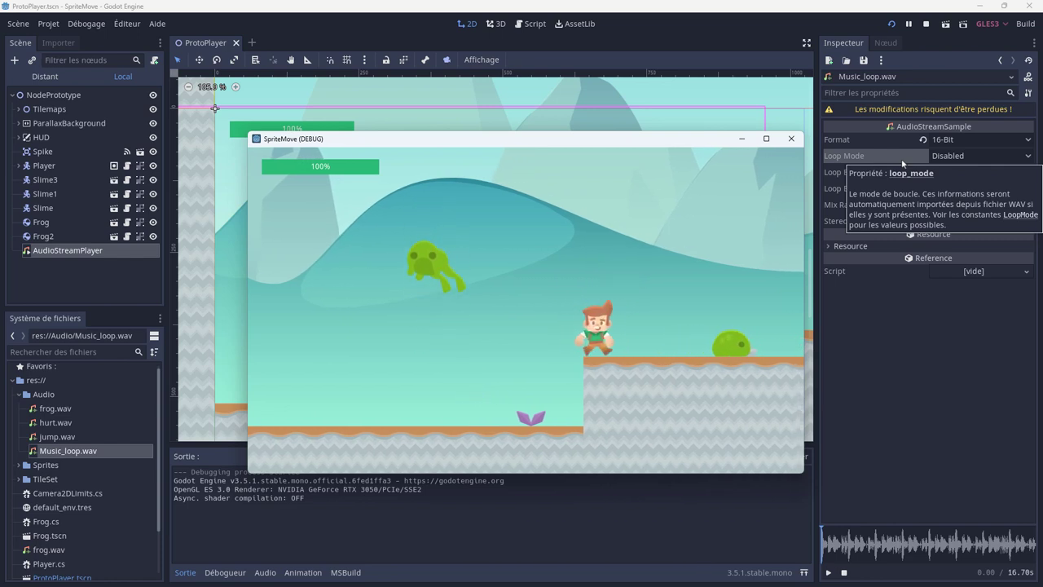
pyautogui.press('Right')
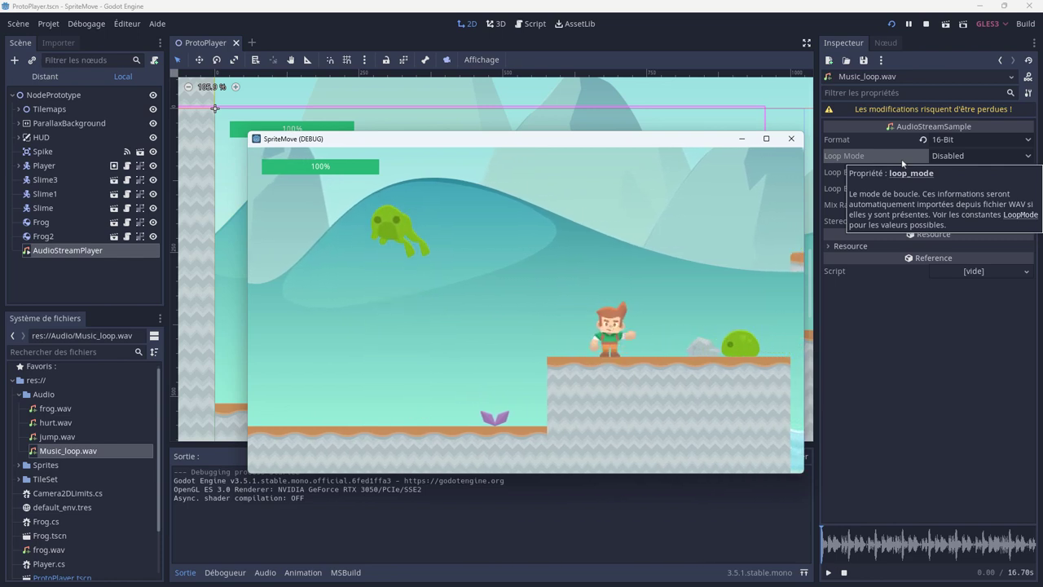
pyautogui.press('Right')
pyautogui.press('space')
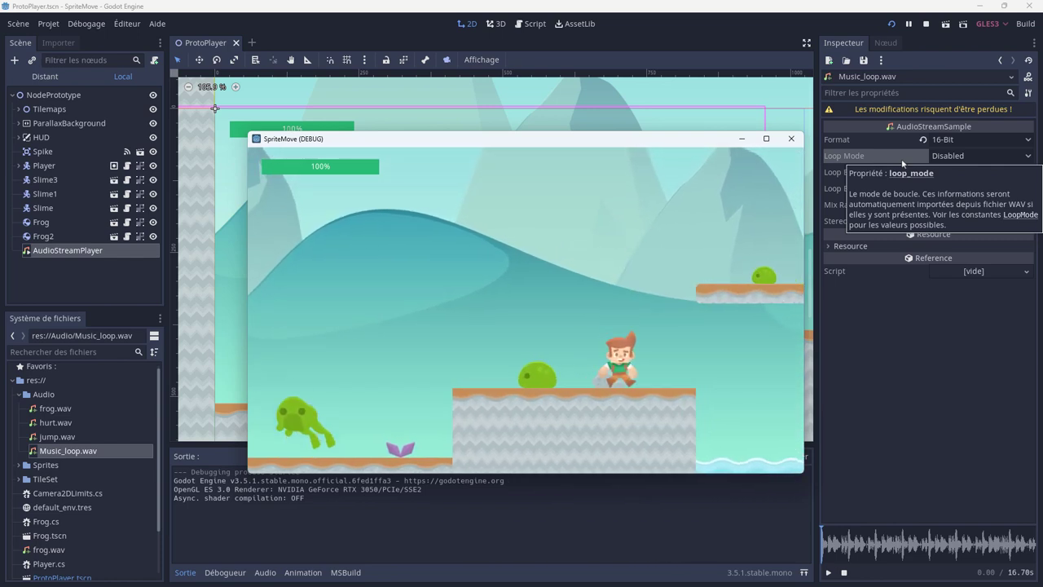
pyautogui.press('space')
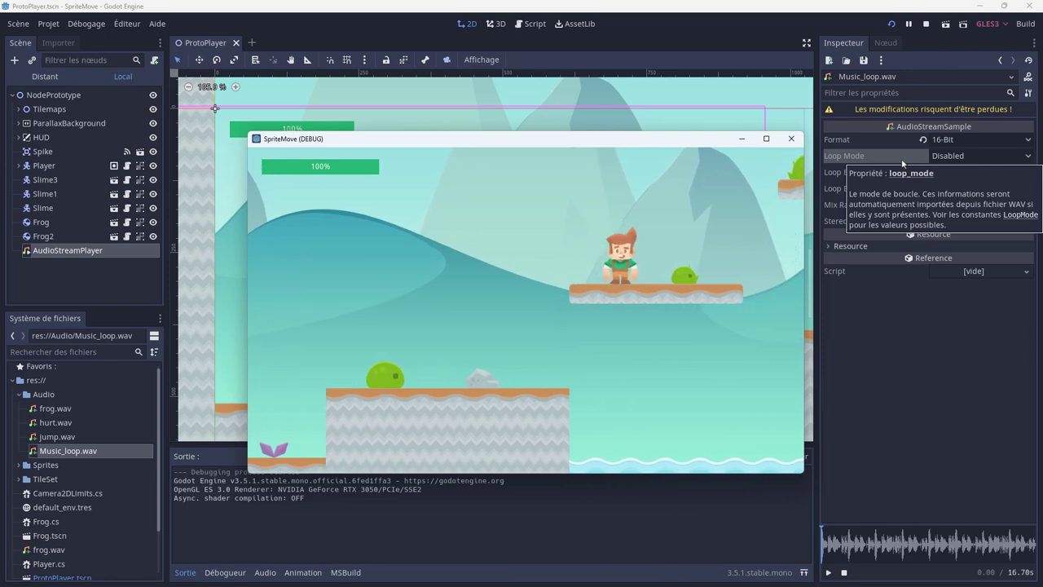
pyautogui.press('Right')
pyautogui.press('space')
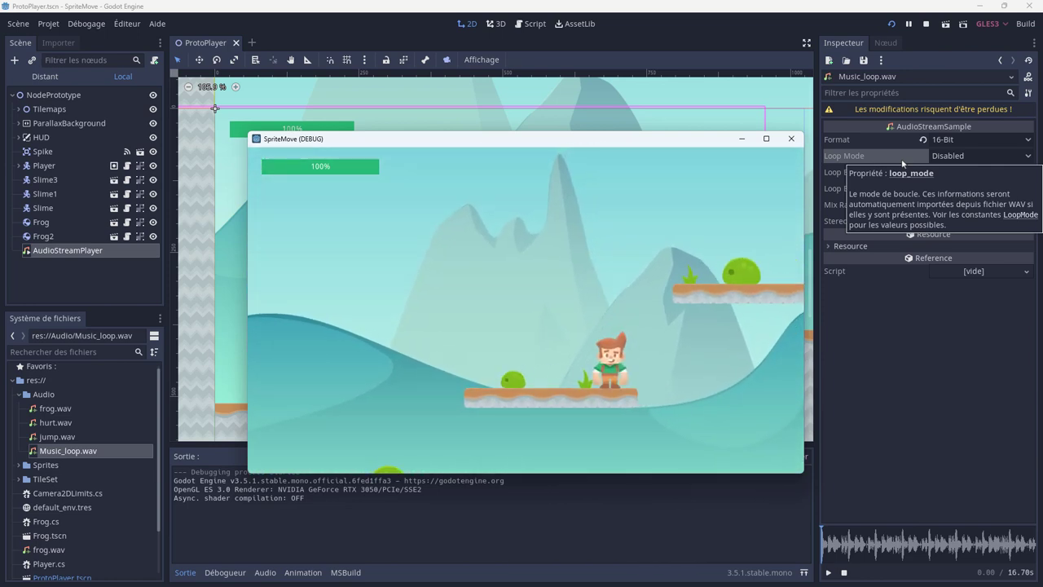
pyautogui.press('space')
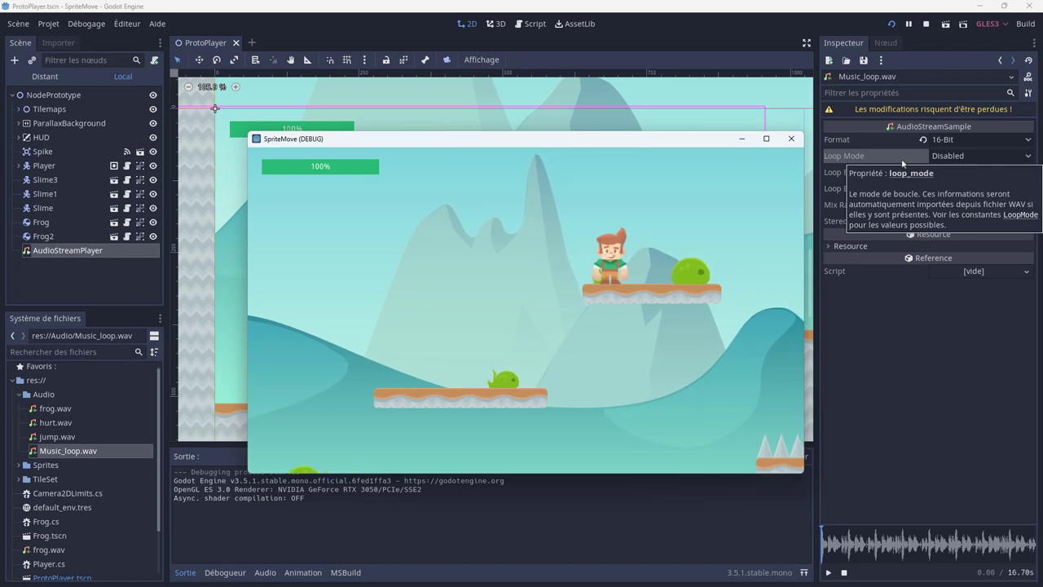
pyautogui.press('space')
pyautogui.press('space')
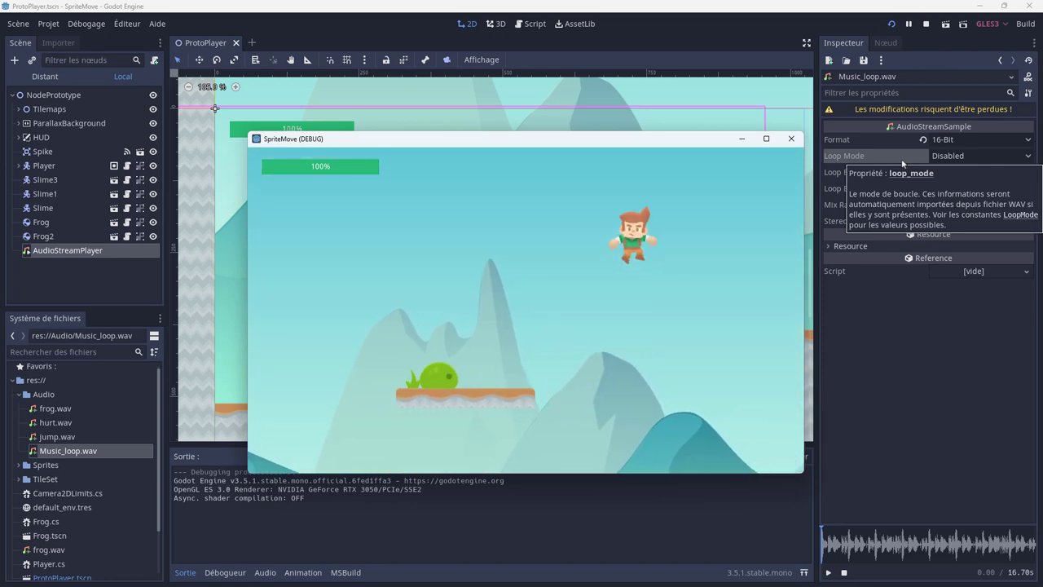
# Run right along the ground into the frog, dropping health to 90%.
pyautogui.press('Right')
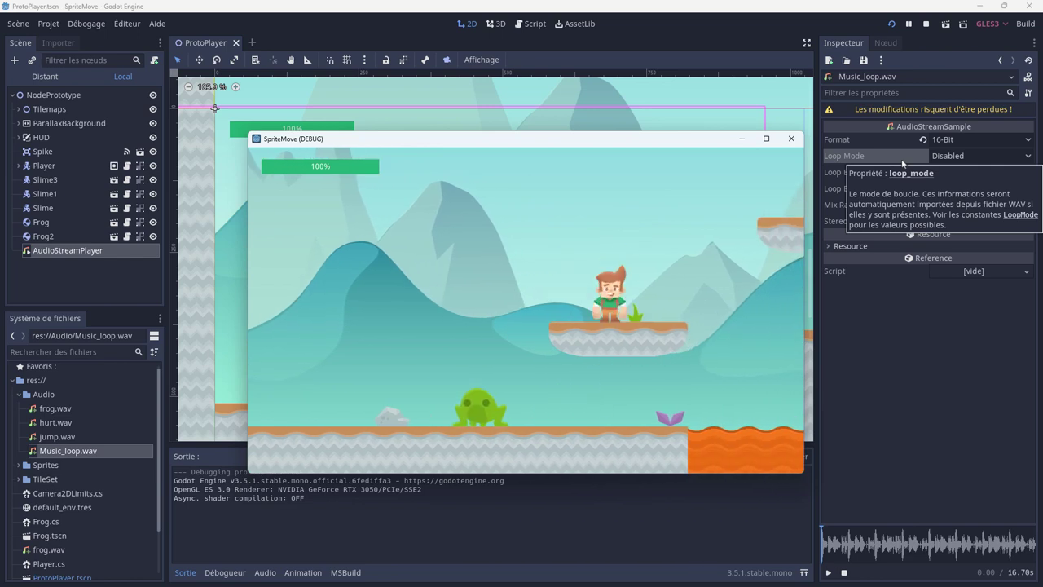
pyautogui.press('space')
pyautogui.press('space')
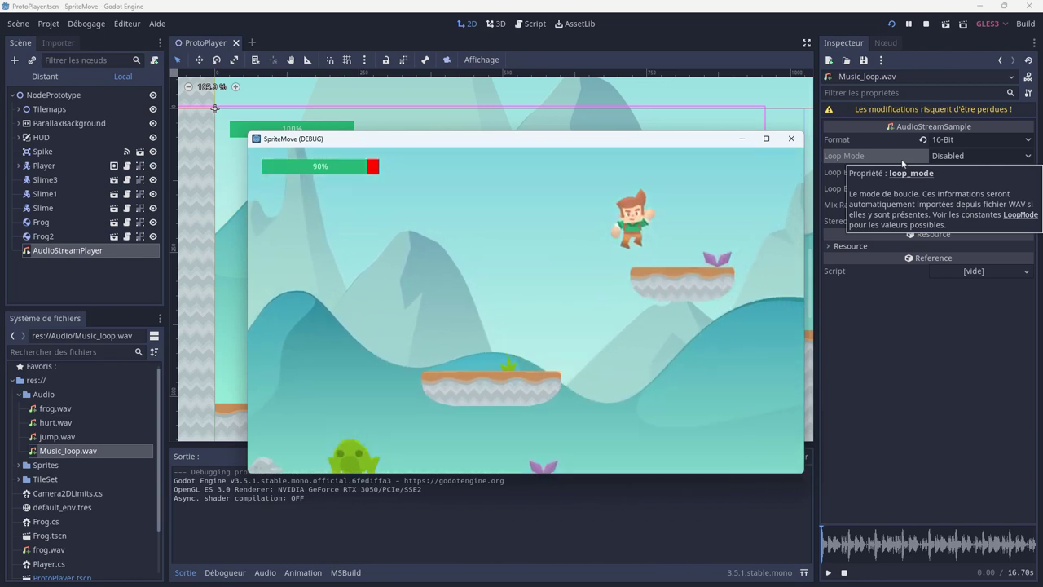
pyautogui.press('space')
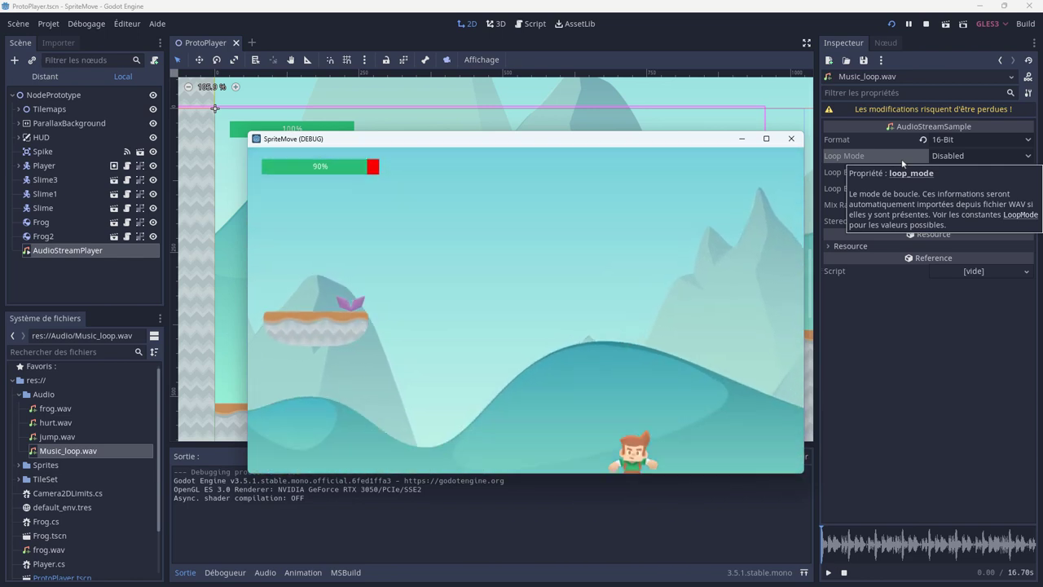
pyautogui.press('Left')
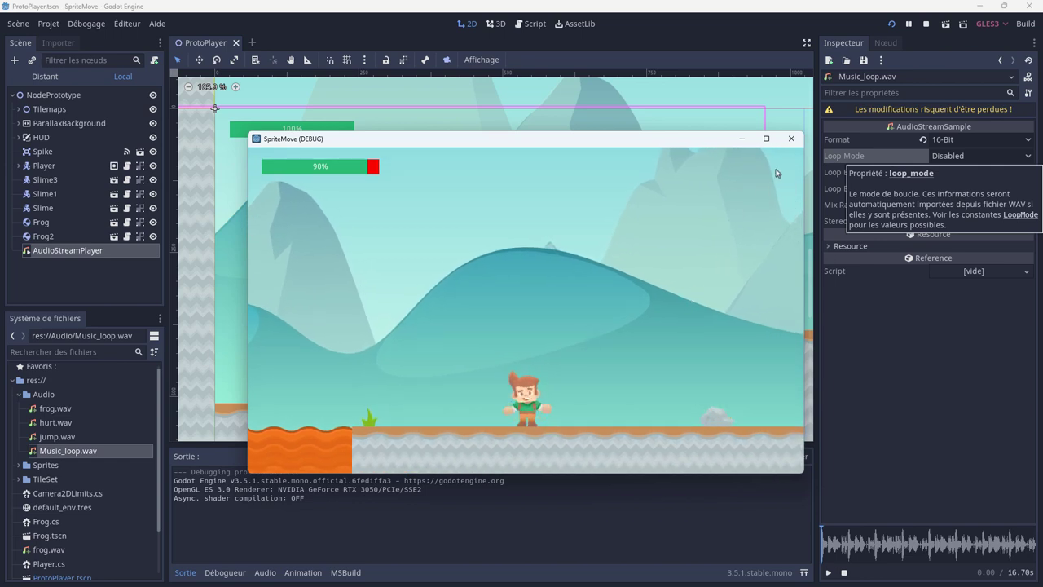
# Stop the game, play and stop the frog.wav preview, then select the Frog node.
pyautogui.click(790, 139)
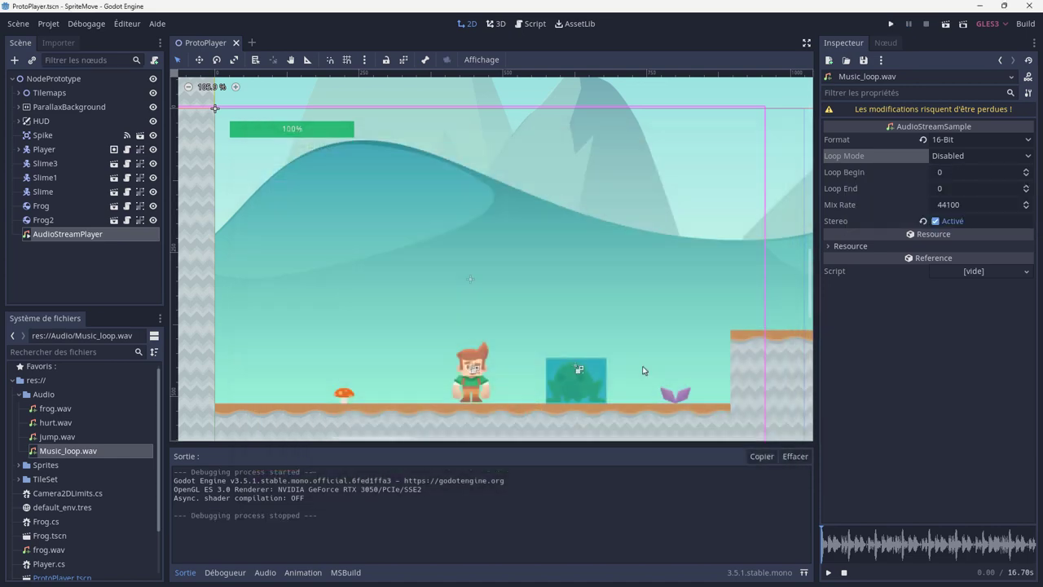
pyautogui.click(56, 411)
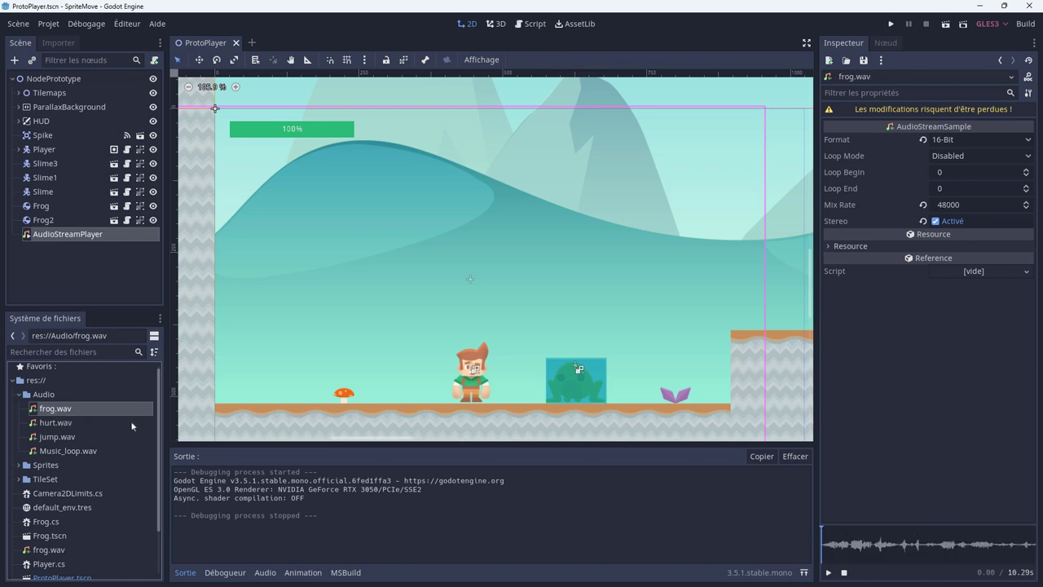
pyautogui.click(829, 572)
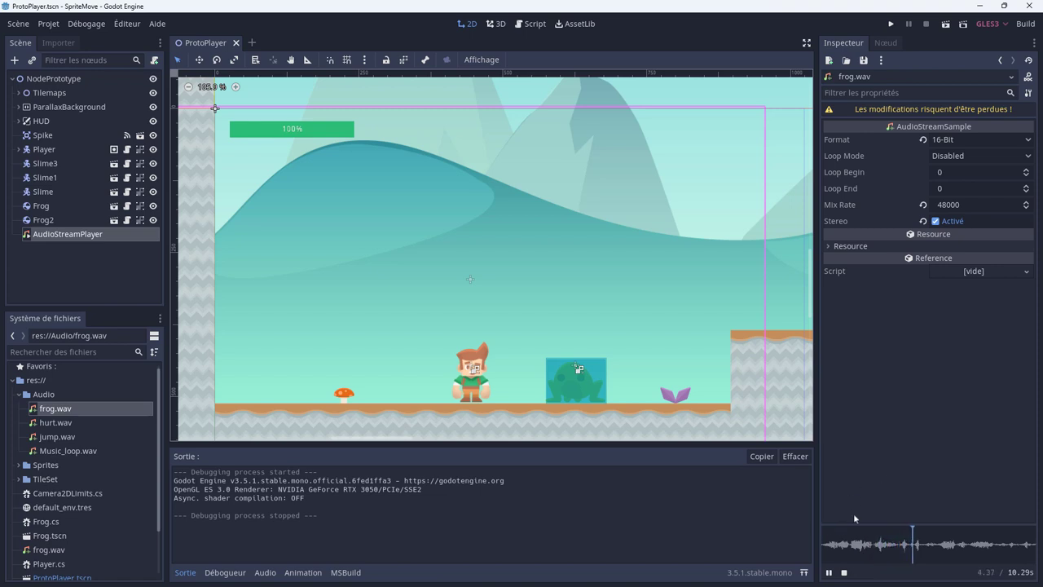
pyautogui.click(844, 573)
pyautogui.click(39, 208)
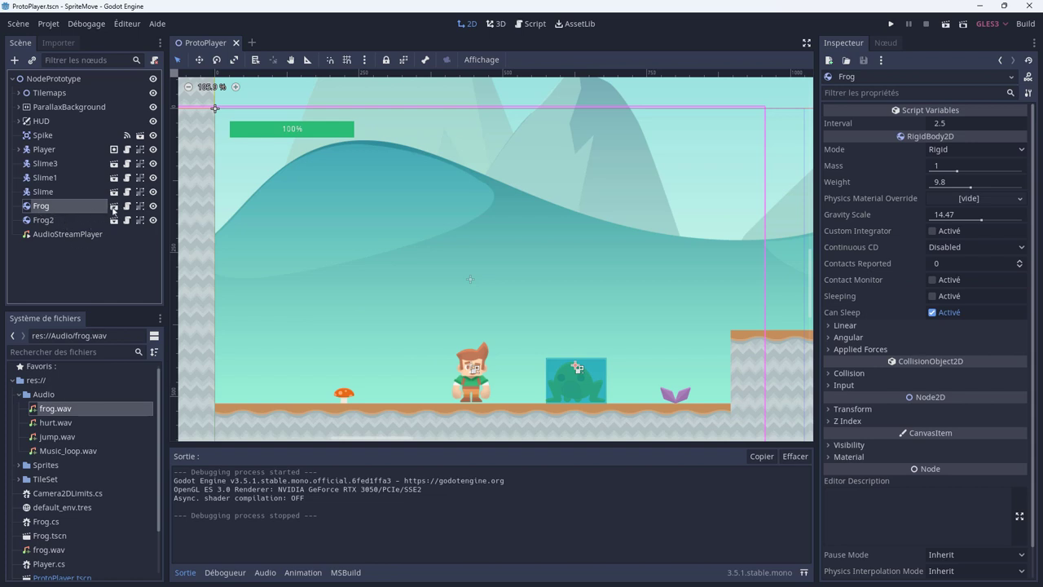
# Open the Frog scene and add an AudioStreamPlayer2D child under the Frog node.
pyautogui.click(114, 206)
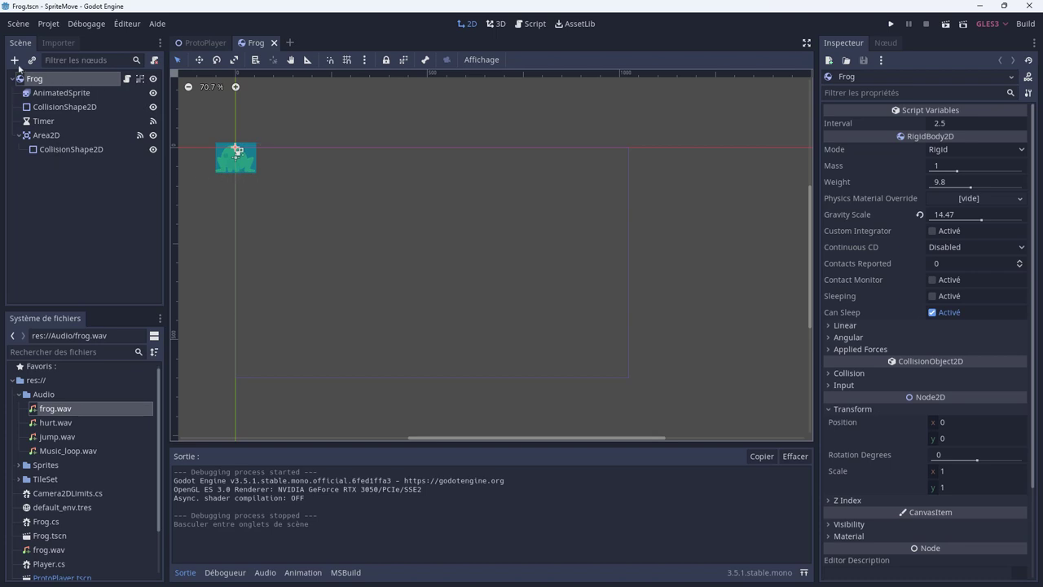
pyautogui.rightClick(47, 85)
pyautogui.click(78, 115)
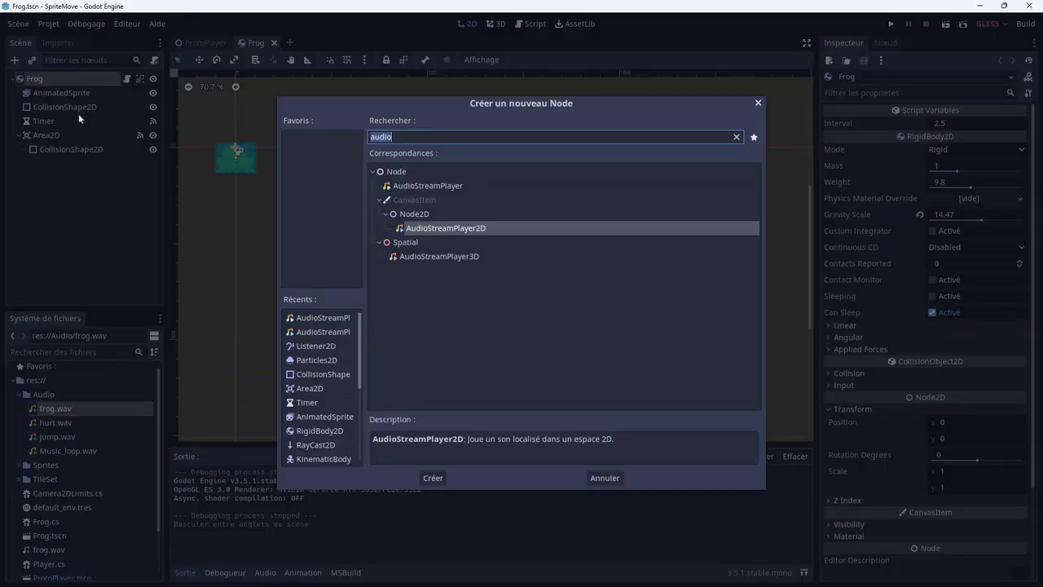
pyautogui.click(413, 189)
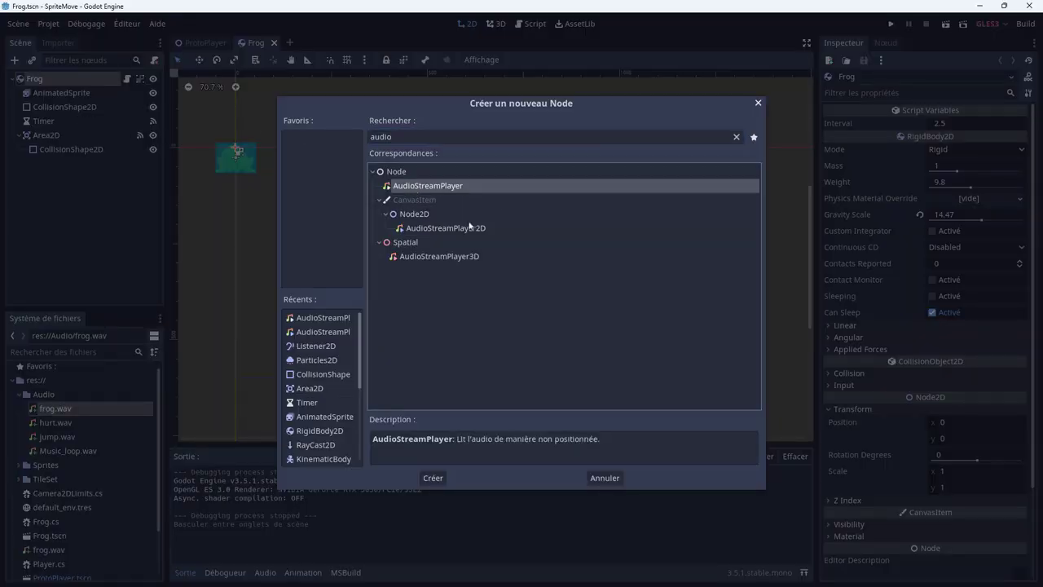
pyautogui.click(440, 231)
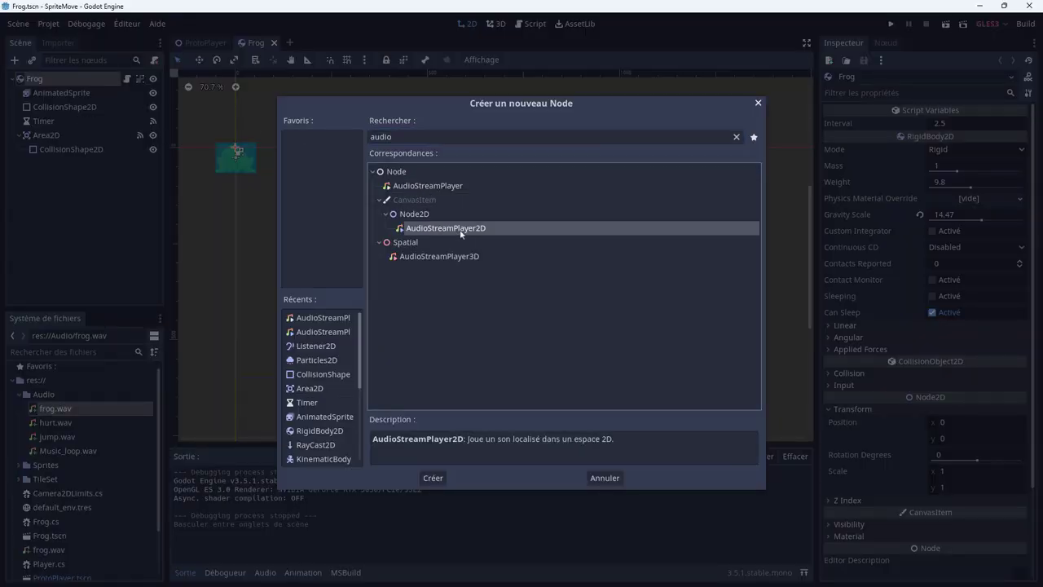
pyautogui.doubleClick(460, 229)
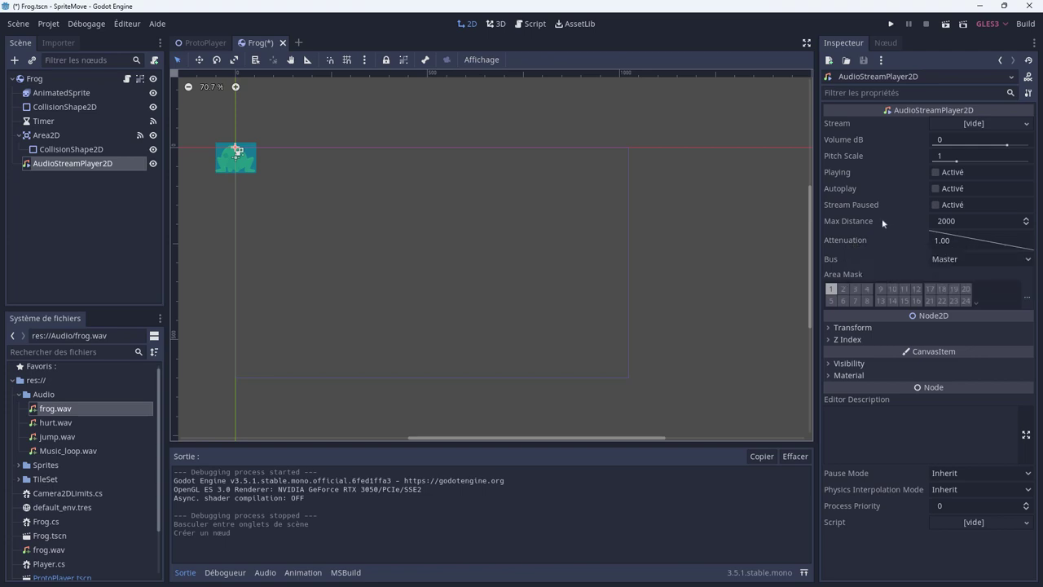
# Set the AudioStreamPlayer2D's Max Distance to 300.
pyautogui.click(967, 222)
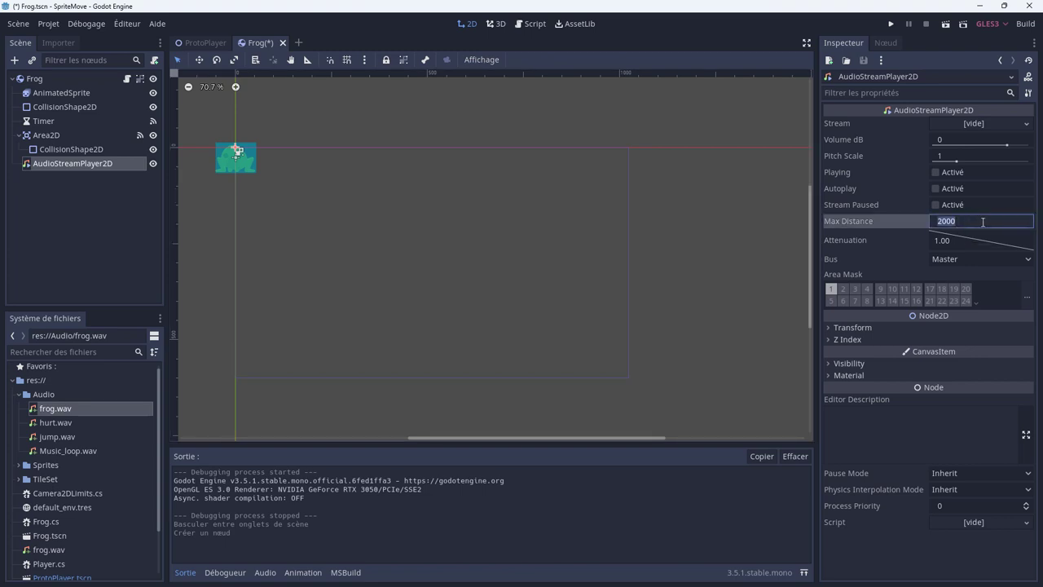
pyautogui.write('300')
pyautogui.press('Return')
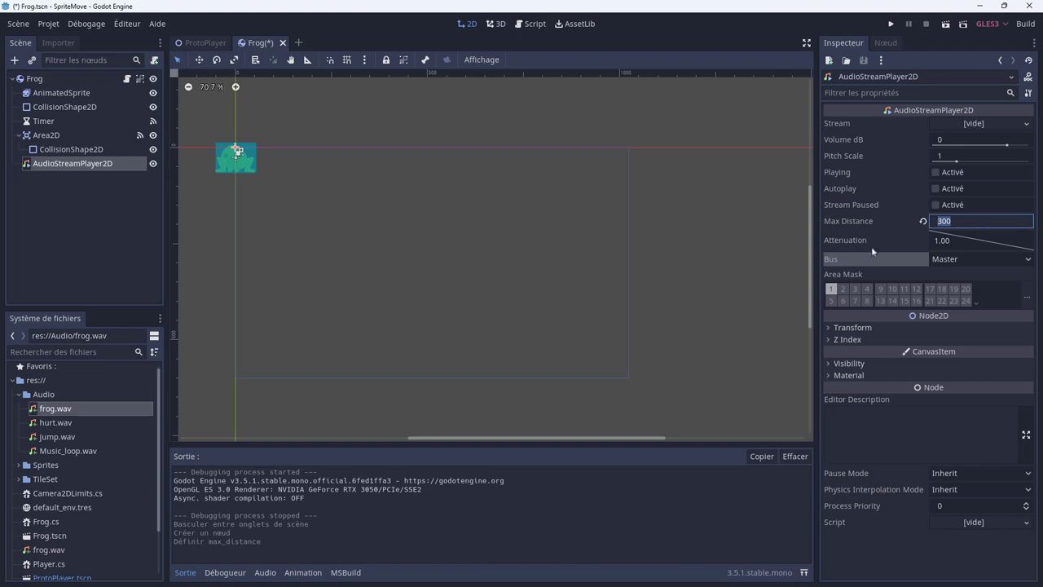
pyautogui.click(964, 242)
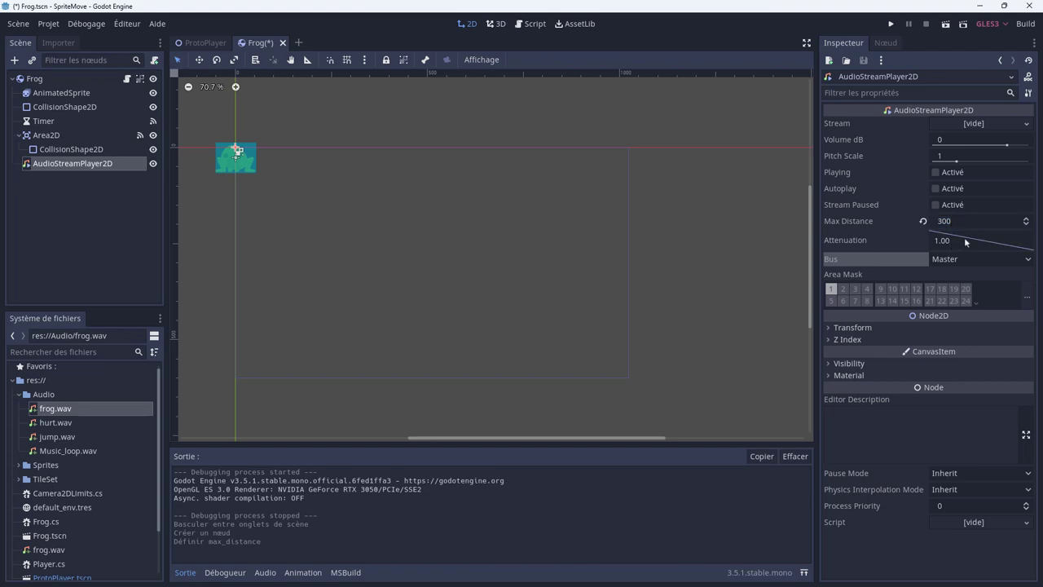
# Try different Attenuation curve shapes, then set Attenuation back to 1.
pyautogui.moveTo(947, 233); pyautogui.dragTo(1020, 243)
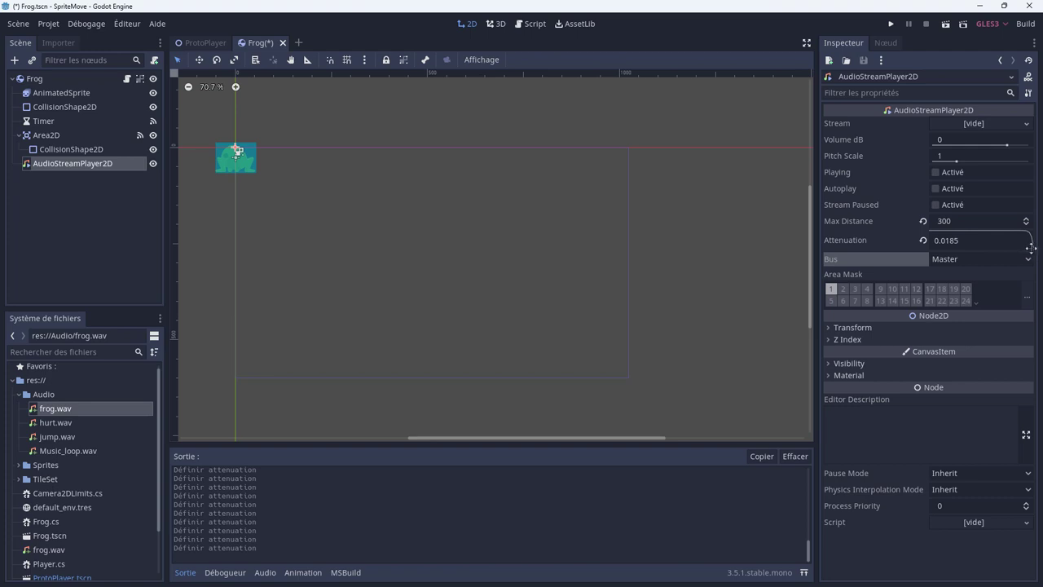
pyautogui.moveTo(1022, 236); pyautogui.dragTo(949, 255)
pyautogui.moveTo(962, 243)
pyautogui.mouseDown()
pyautogui.moveTo(981, 249)
pyautogui.moveTo(946, 243)
pyautogui.mouseUp()
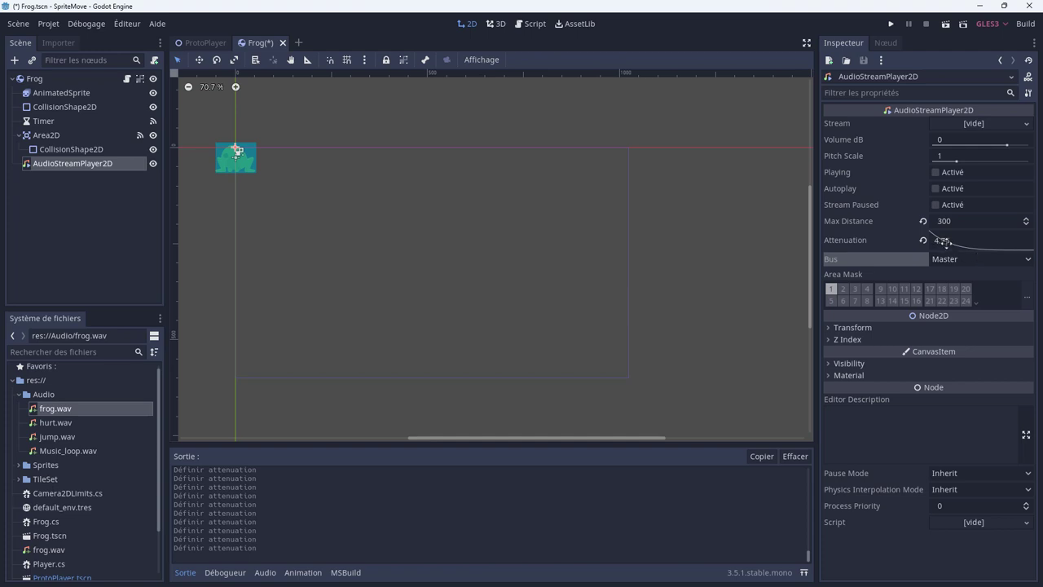
pyautogui.doubleClick(942, 240)
pyautogui.hotkey('ctrl', 'a')
pyautogui.write('1')
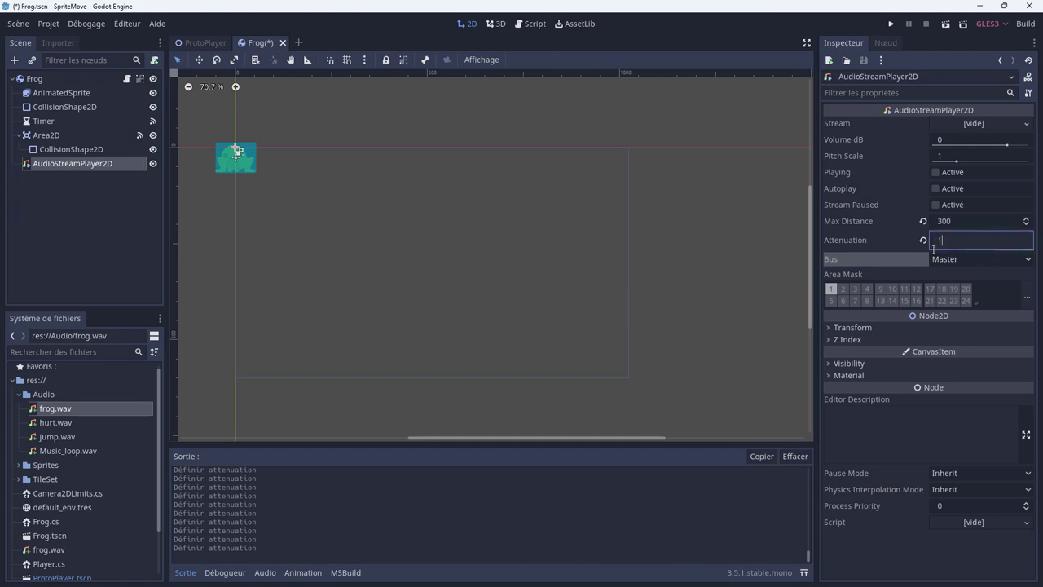
pyautogui.press('Tab')
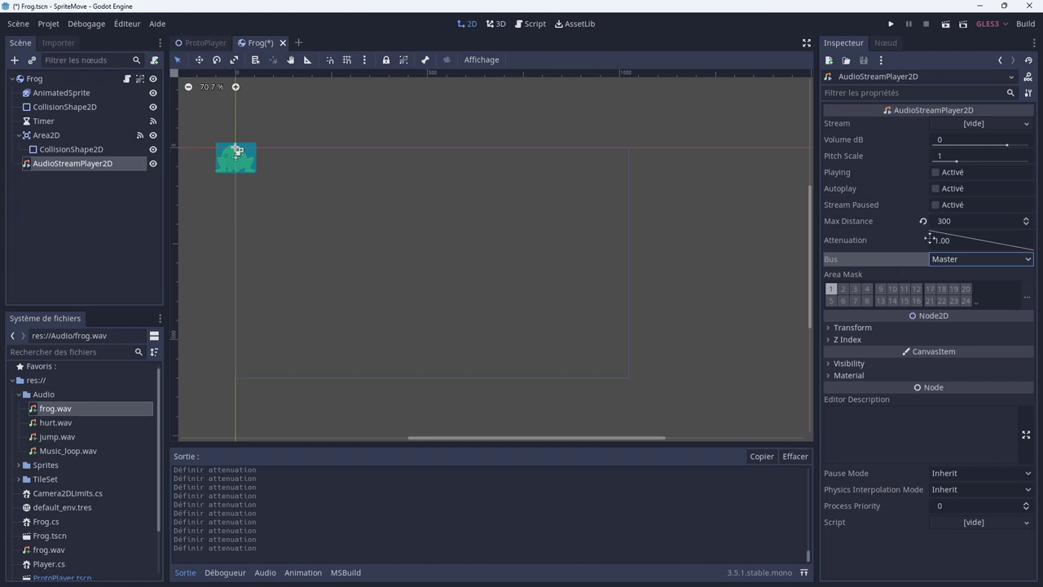
pyautogui.click(113, 166)
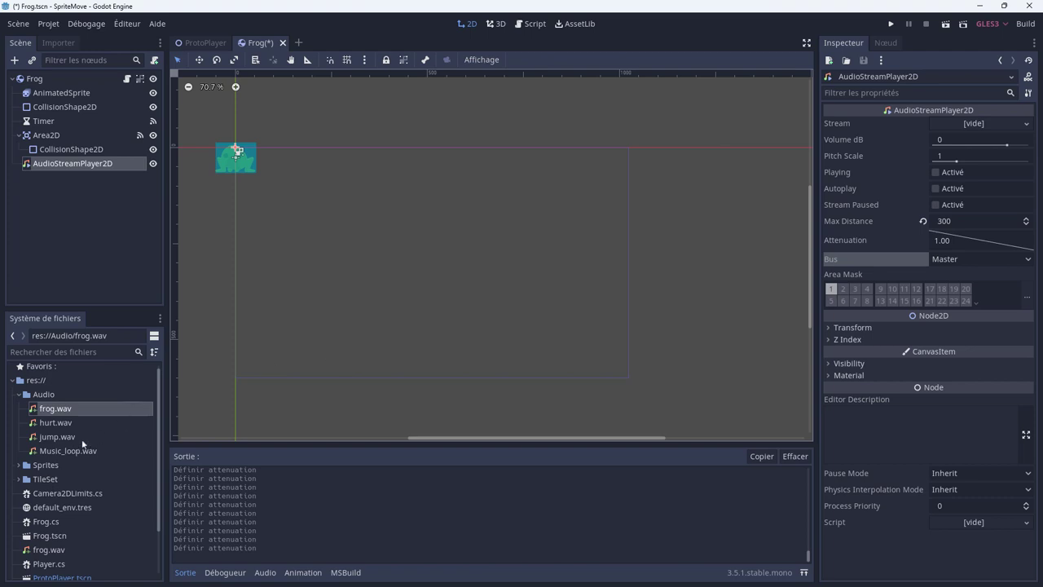
# Reimport frog.wav with Forward looping, then save and close the Frog scene.
pyautogui.click(55, 43)
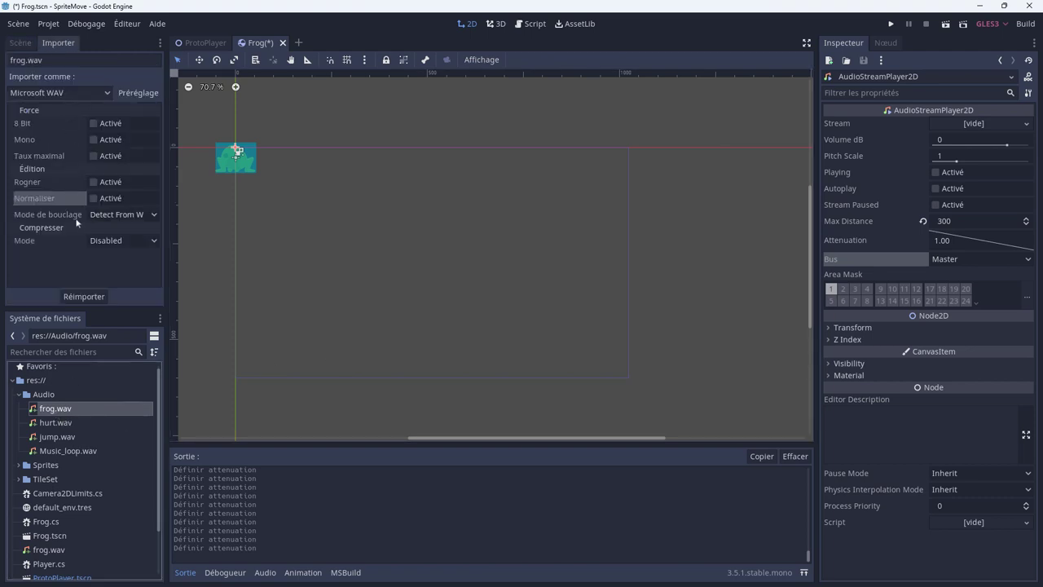
pyautogui.click(118, 217)
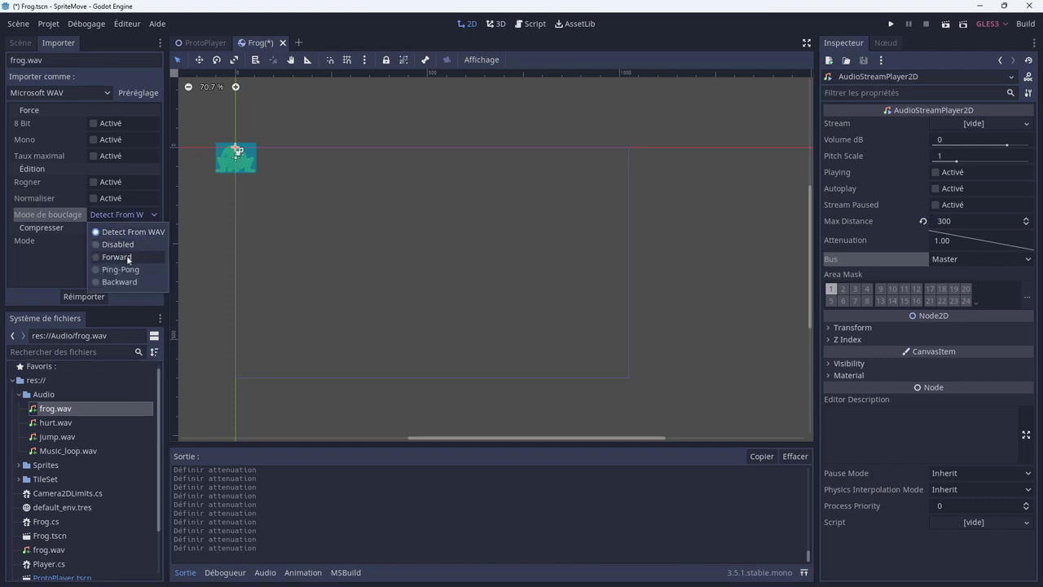
pyautogui.click(119, 256)
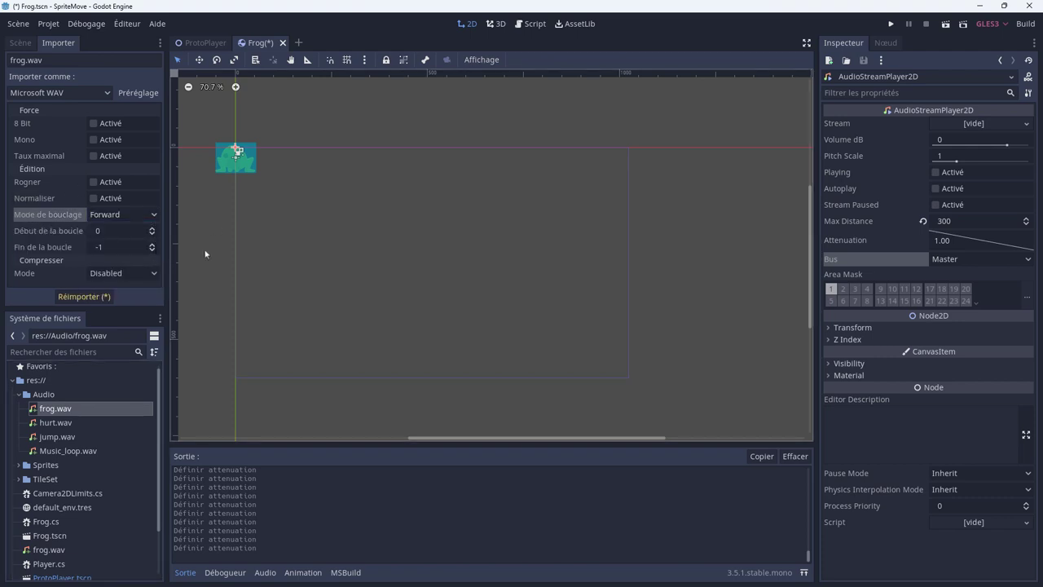
pyautogui.click(83, 296)
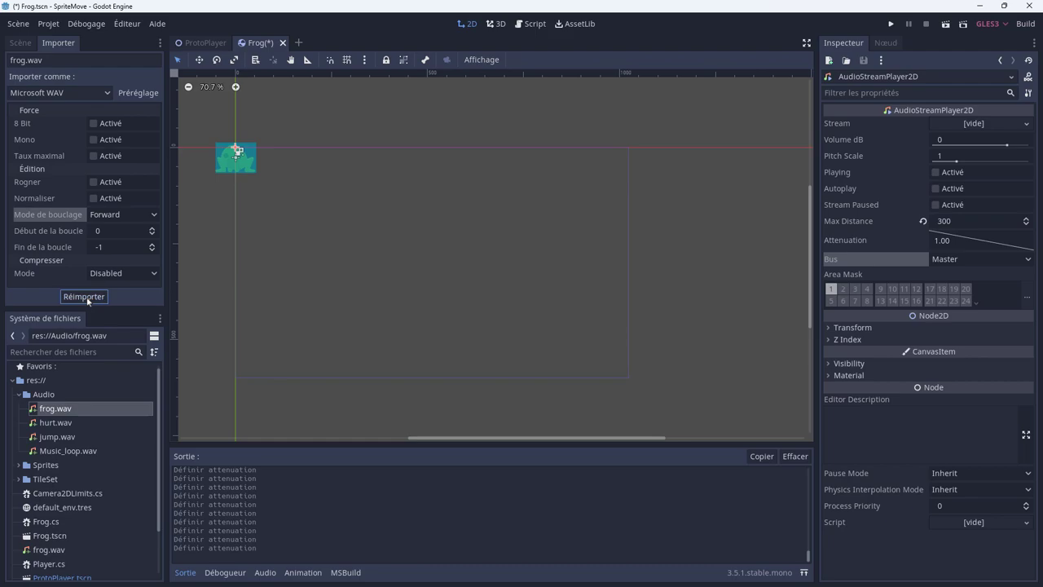
pyautogui.click(283, 43)
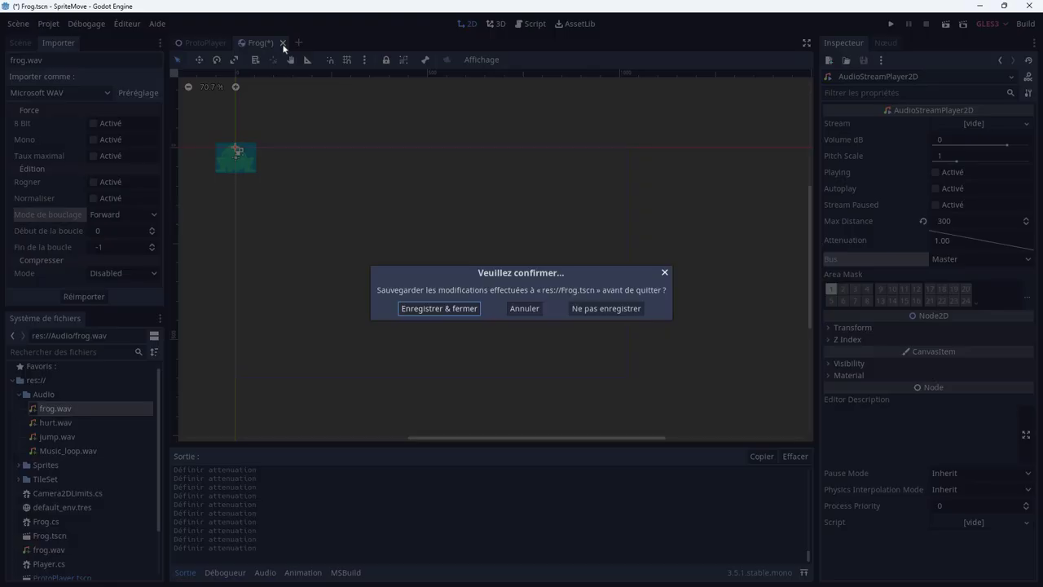
pyautogui.click(440, 309)
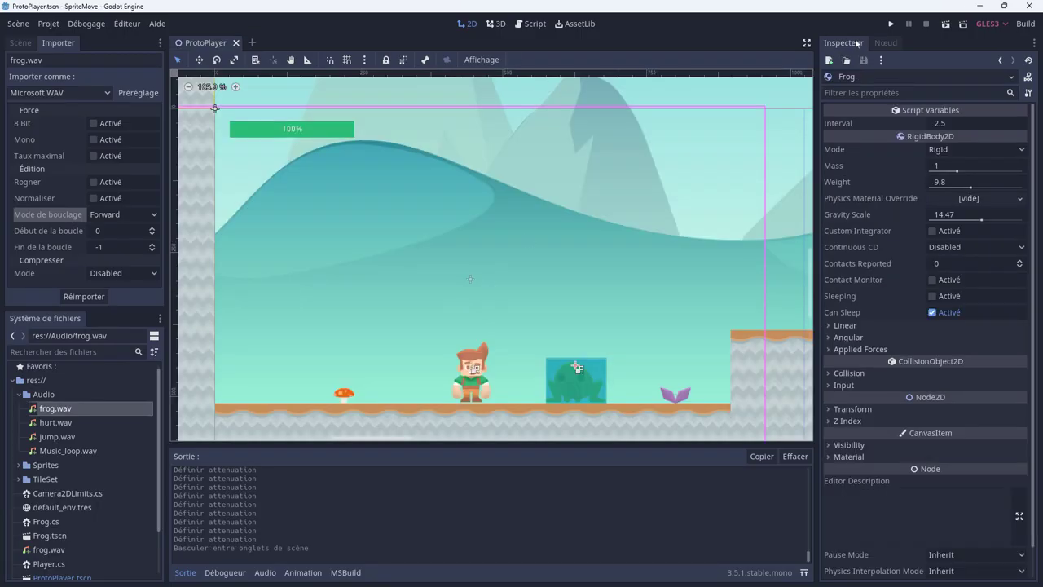
# Run the game, walk the player right into the frog, then stop the test.
pyautogui.click(890, 24)
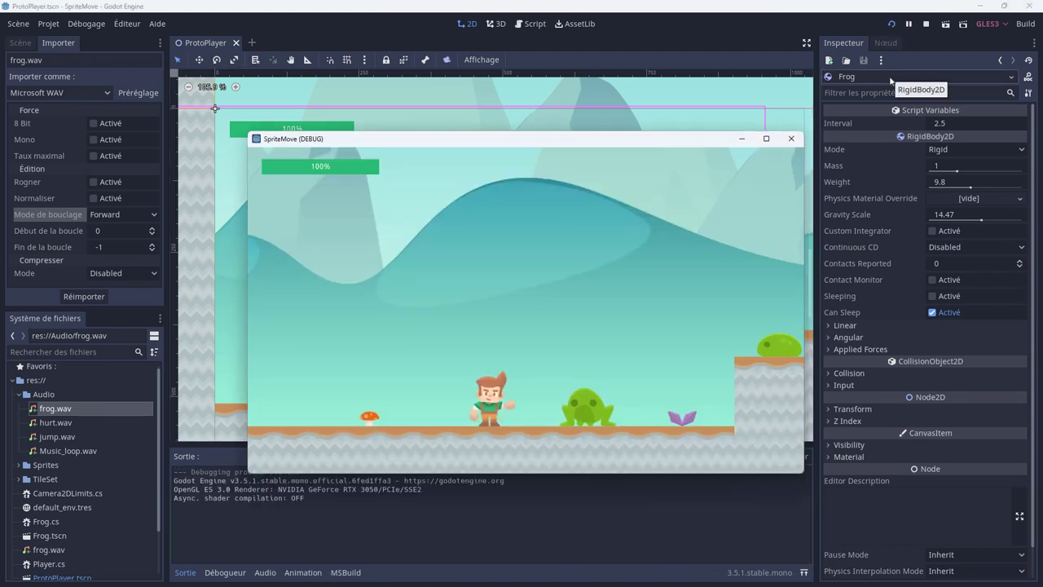
pyautogui.press('Right')
pyautogui.press('Right')
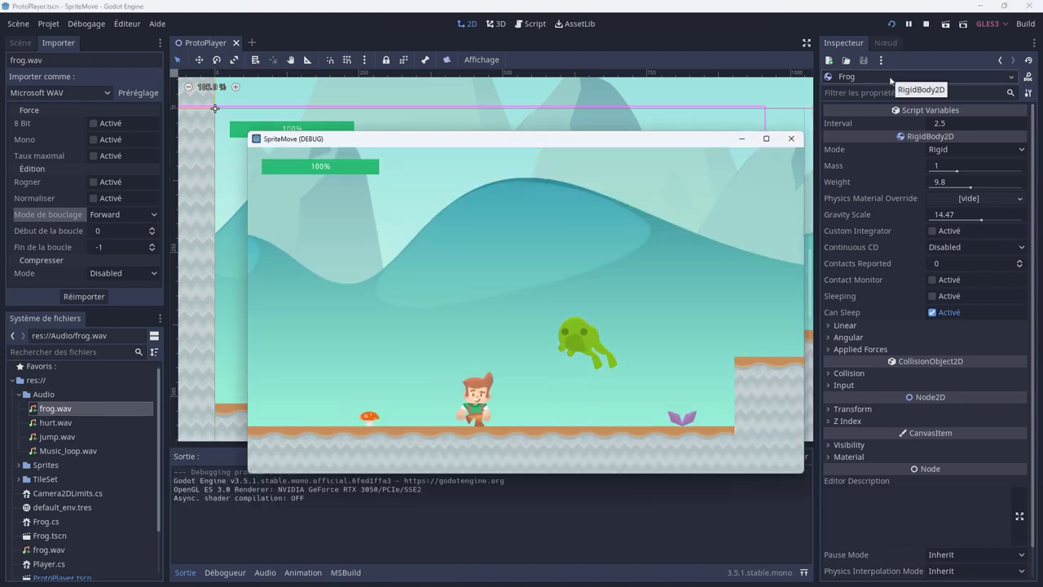
pyautogui.click(791, 138)
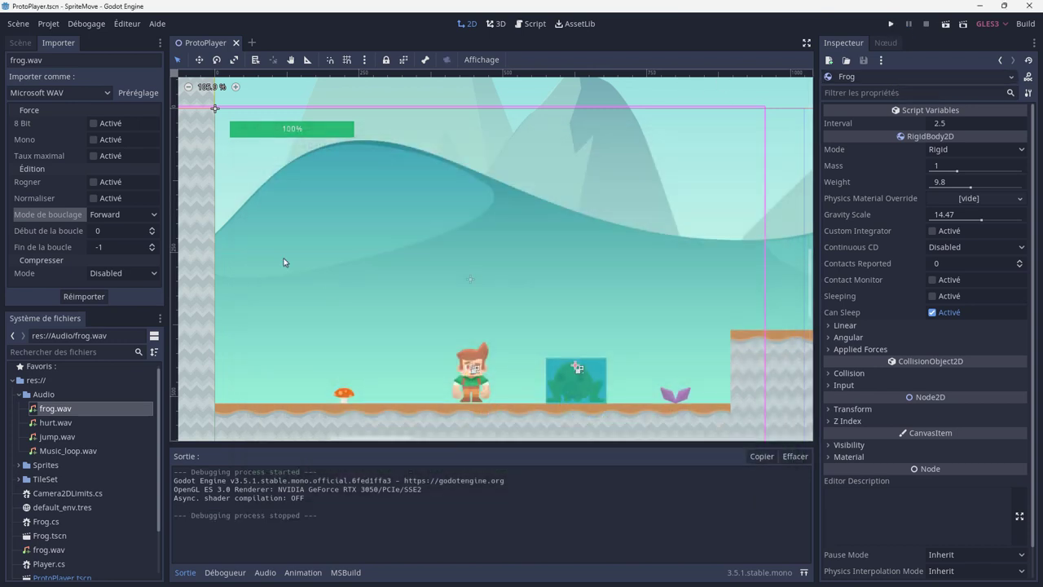
# Open the Frog scene from the level tree and select its AudioStreamPlayer2D node.
pyautogui.click(28, 48)
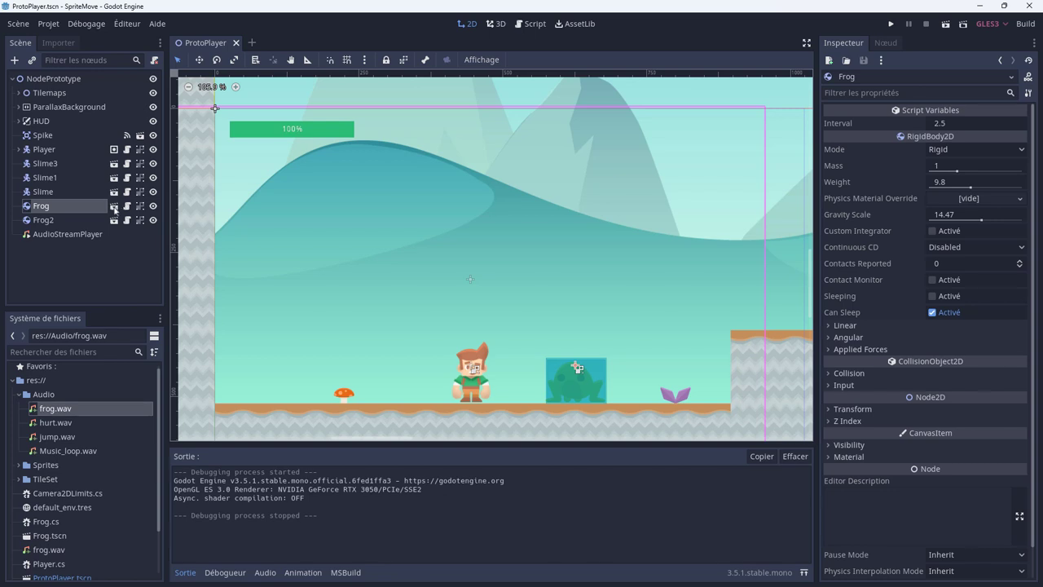
pyautogui.click(114, 207)
pyautogui.click(76, 162)
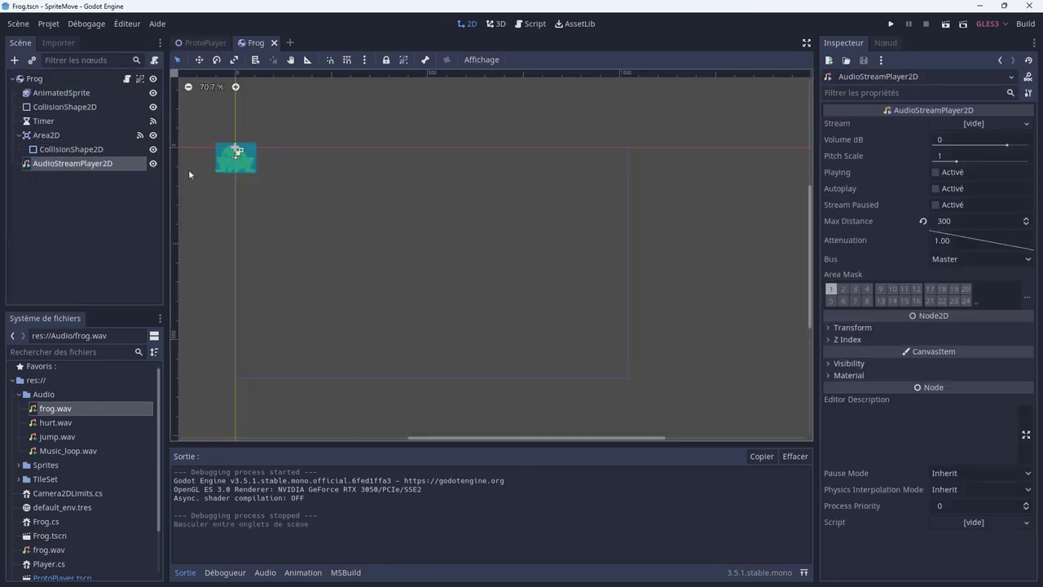
# Turn on Autoplay for the frog's AudioStreamPlayer2D, then save and close the Frog scene.
pyautogui.click(934, 188)
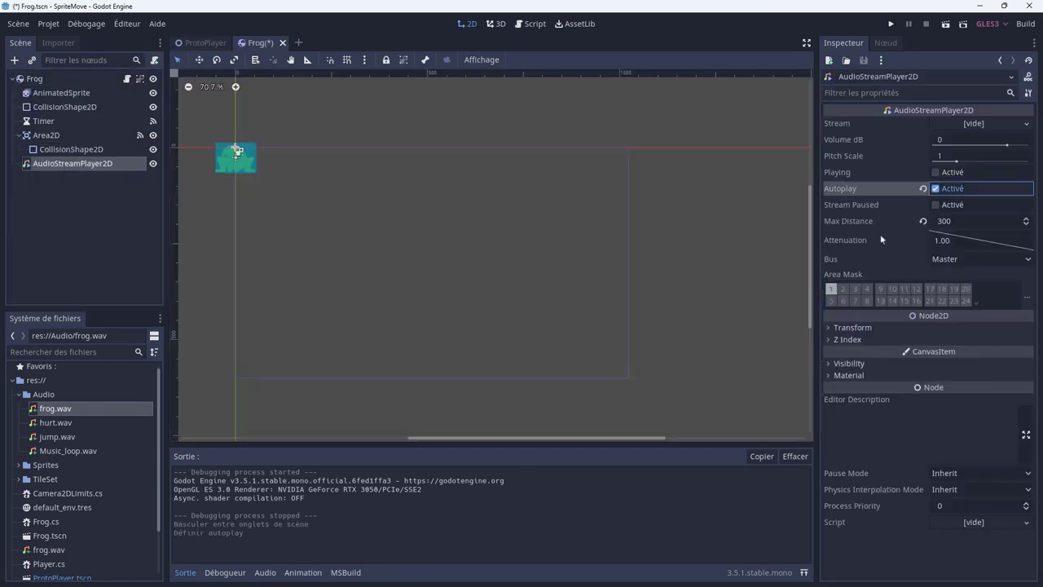
pyautogui.click(282, 42)
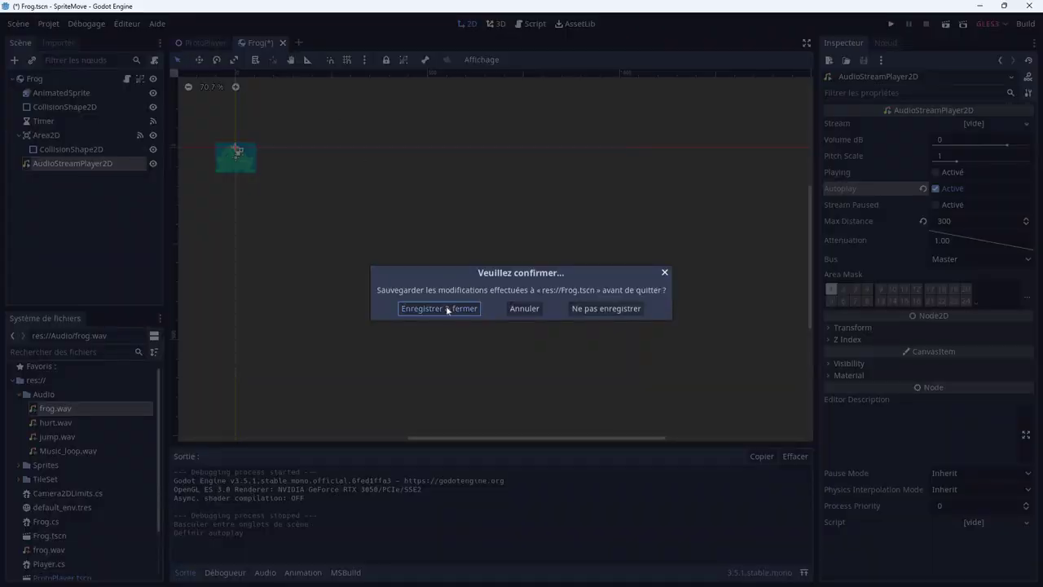
pyautogui.click(448, 308)
# Play-test the level, moving the player right and left, then quit with Escape.
pyautogui.click(892, 24)
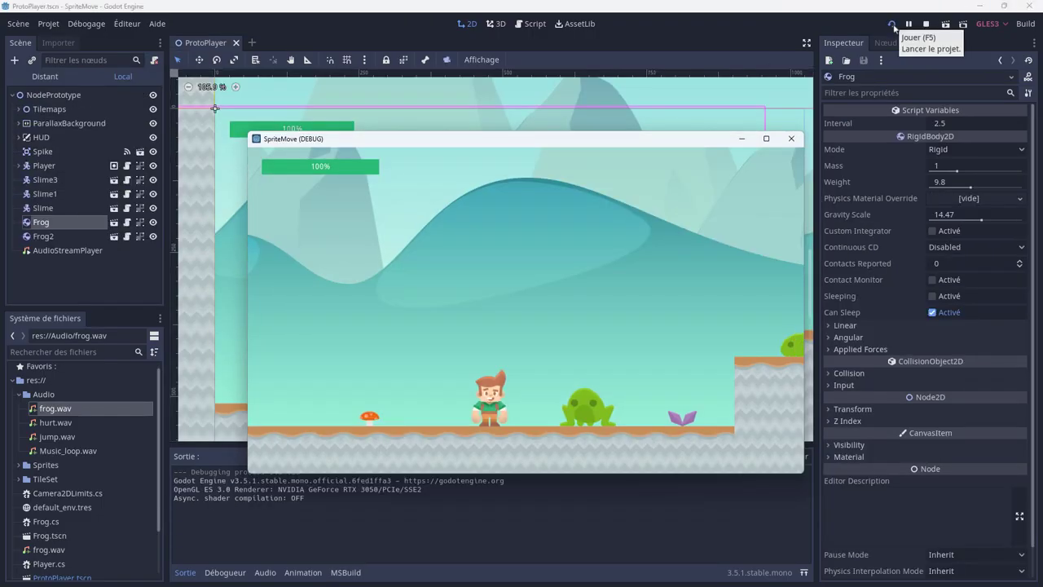
pyautogui.press('Right')
pyautogui.press('Left')
pyautogui.press('Right')
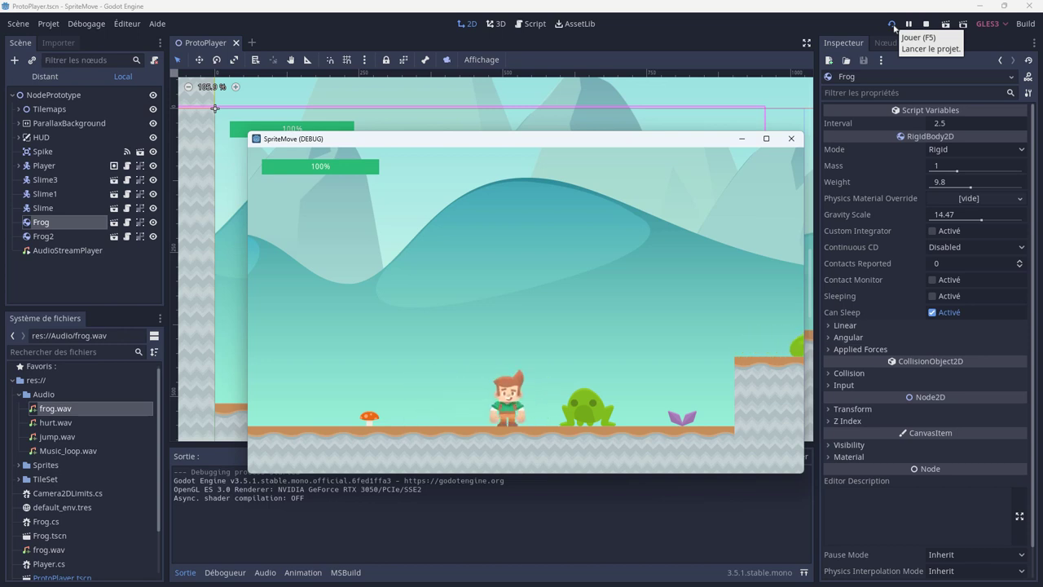
pyautogui.press('Left')
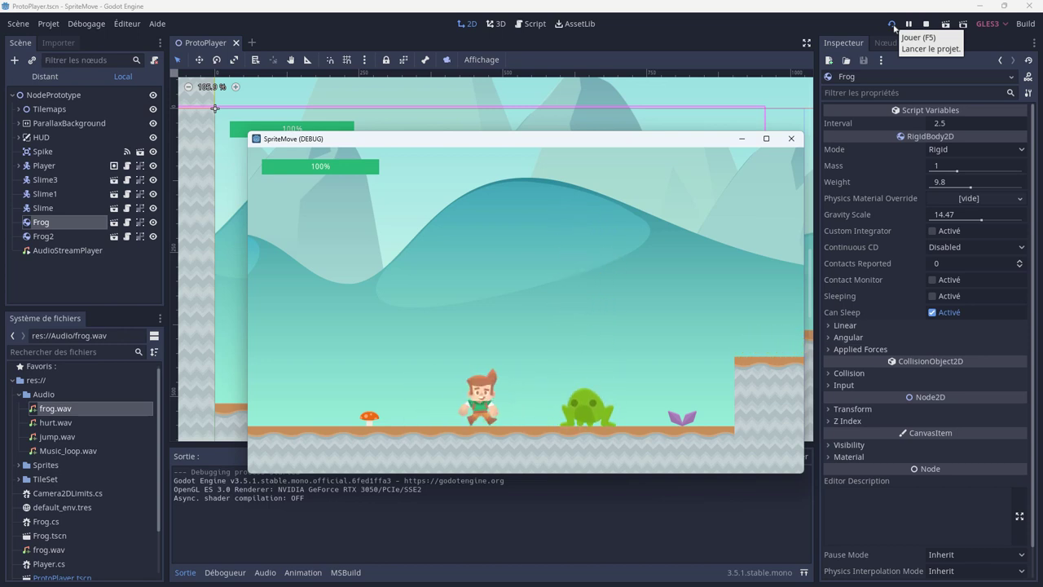
pyautogui.press('Escape')
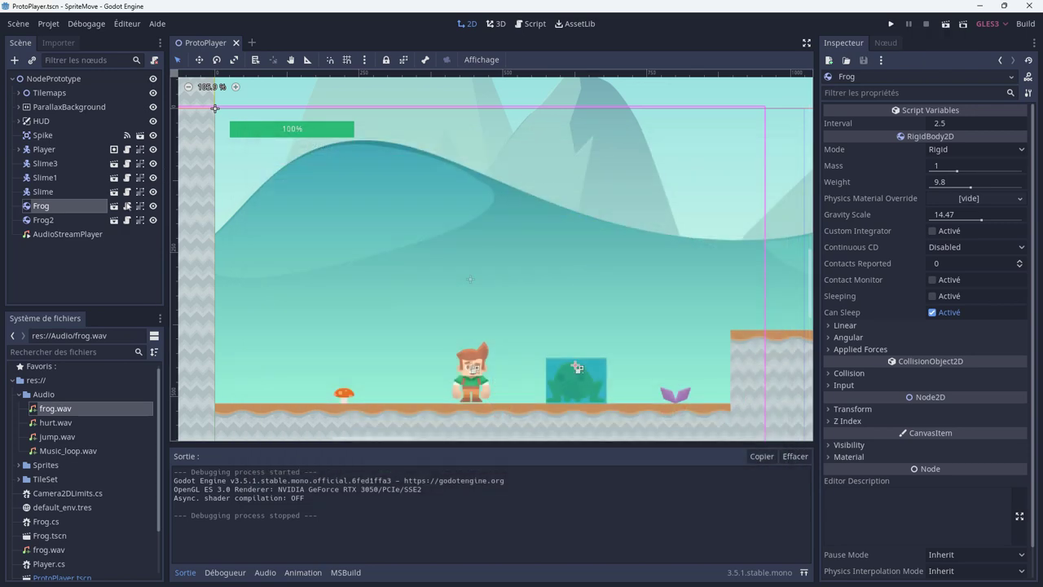
# Reopen the Frog scene, select its AudioStreamPlayer2D and toggle the Playing preview on and off.
pyautogui.click(114, 206)
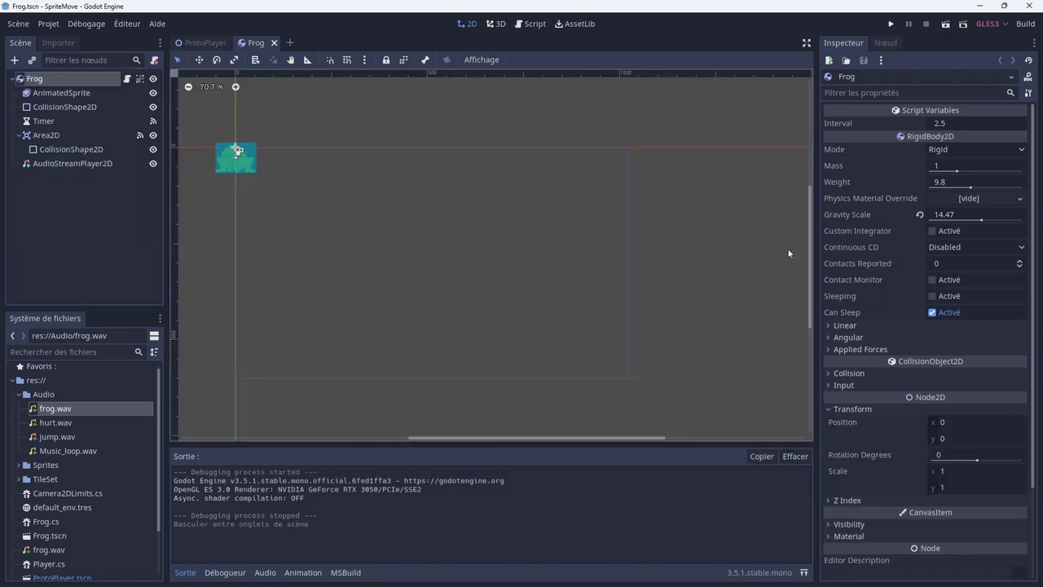
pyautogui.click(70, 163)
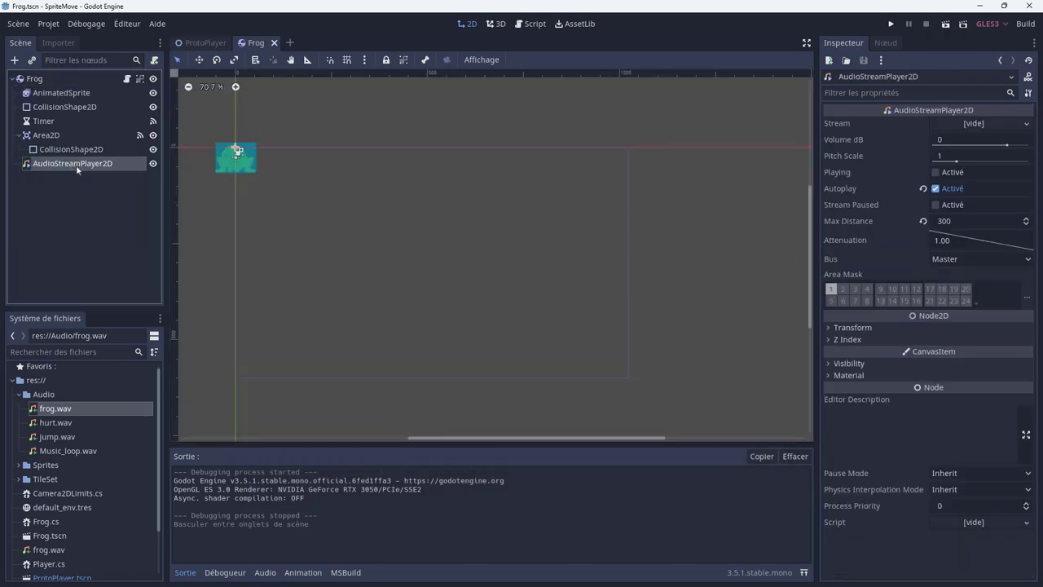
pyautogui.click(937, 174)
pyautogui.click(936, 174)
pyautogui.click(936, 174)
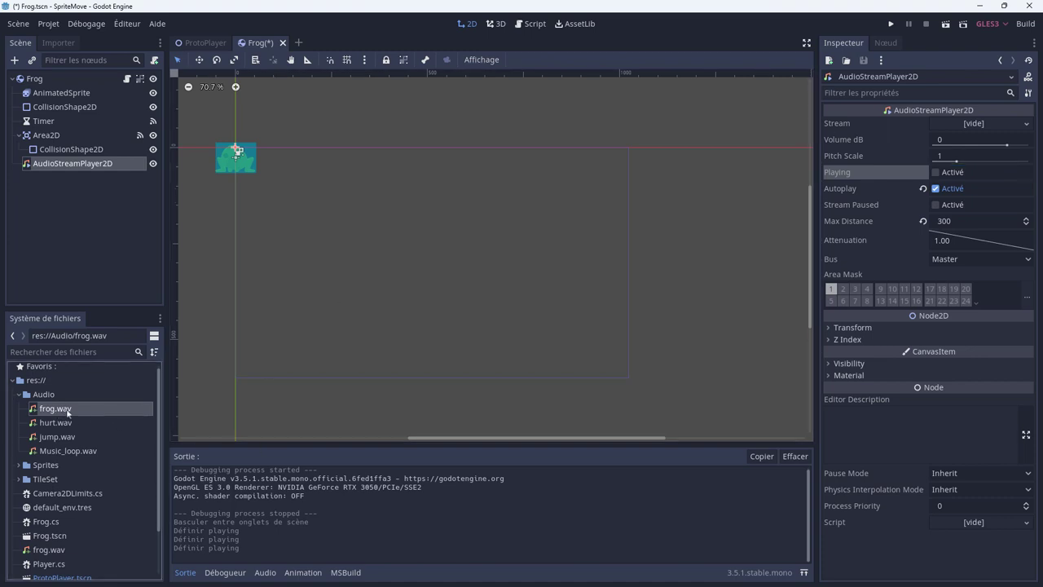
# Assign frog.wav as the Stream, save and close the Frog scene, and launch the game.
pyautogui.moveTo(57, 408); pyautogui.dragTo(978, 126)
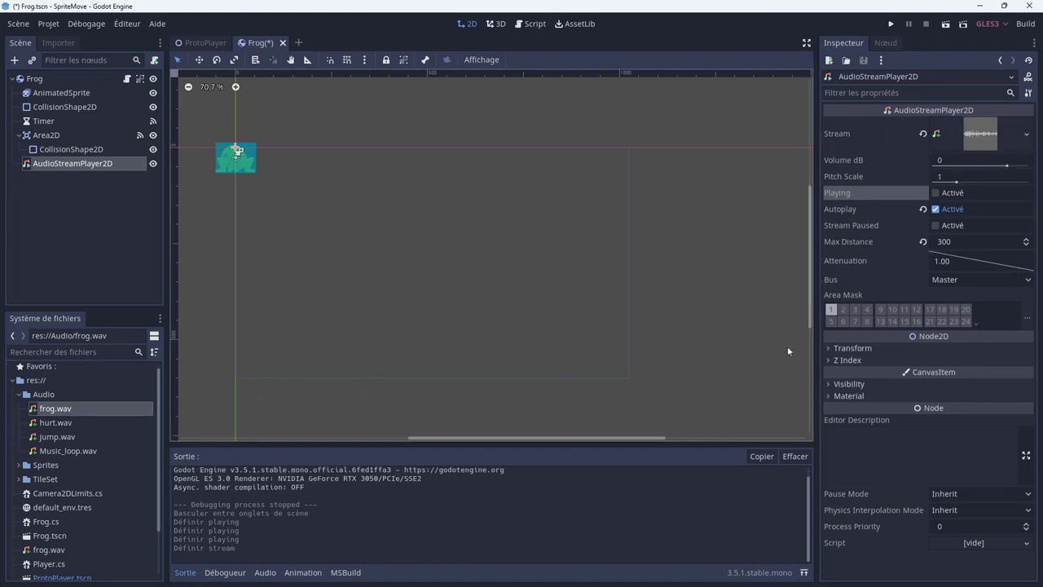
pyautogui.click(282, 44)
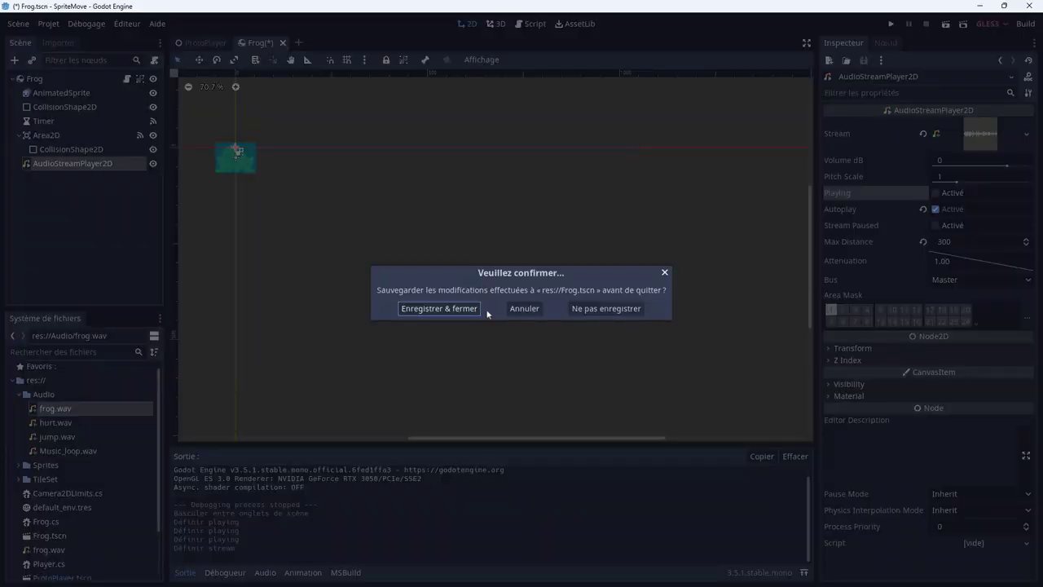
pyautogui.click(442, 310)
pyautogui.click(890, 24)
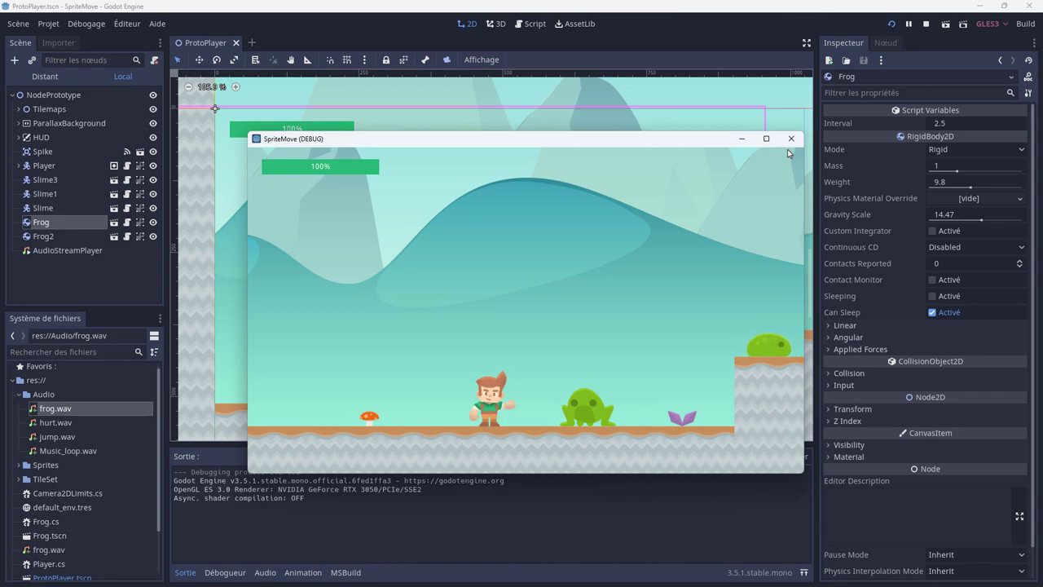
# Walk and jump the player across the ledges, stop the game, and select the AudioStreamPlayer node.
pyautogui.press('Left')
pyautogui.press('Right')
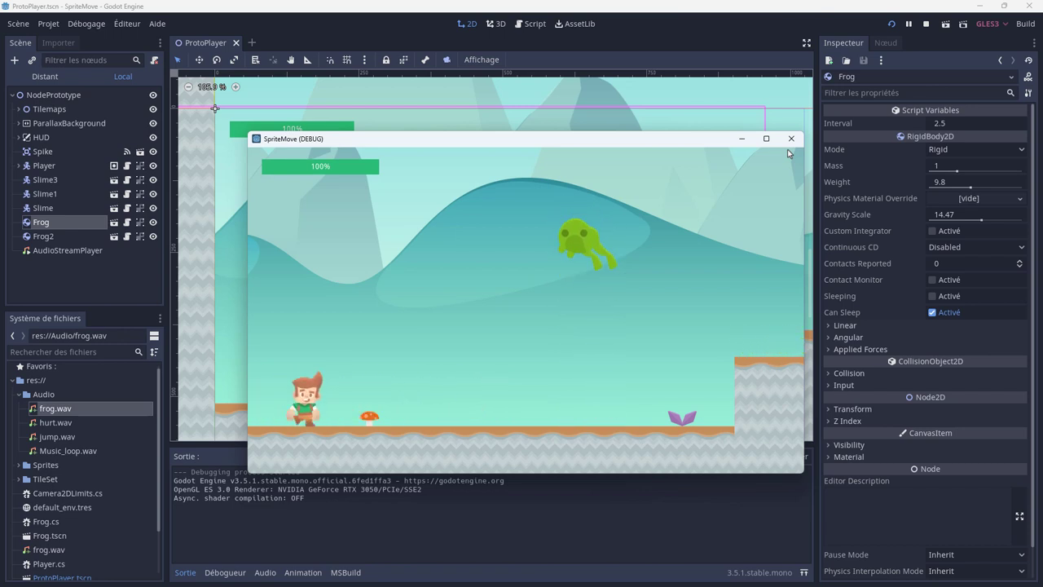
pyautogui.press('Right')
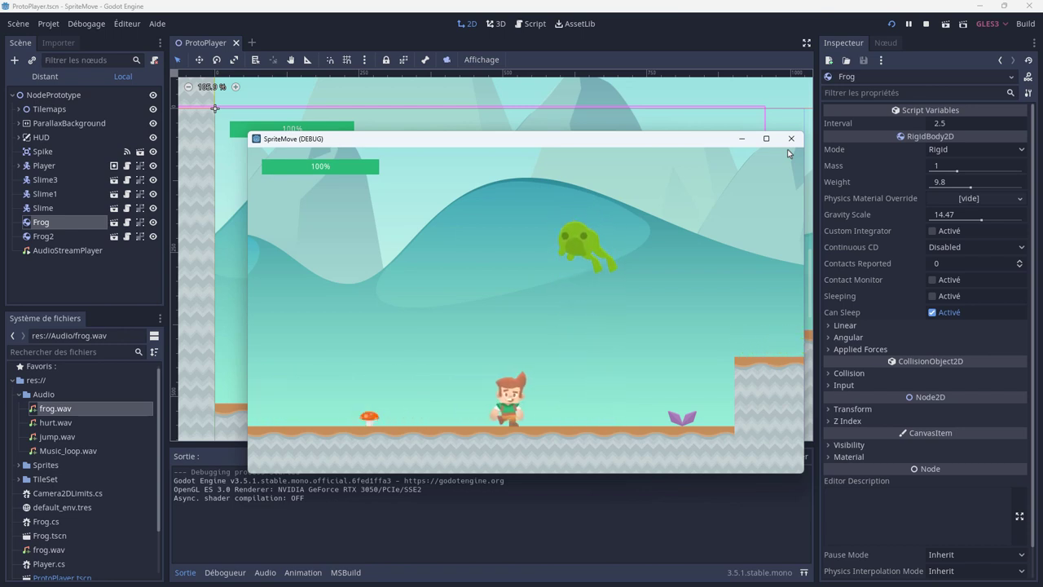
pyautogui.press('space')
pyautogui.press('Right')
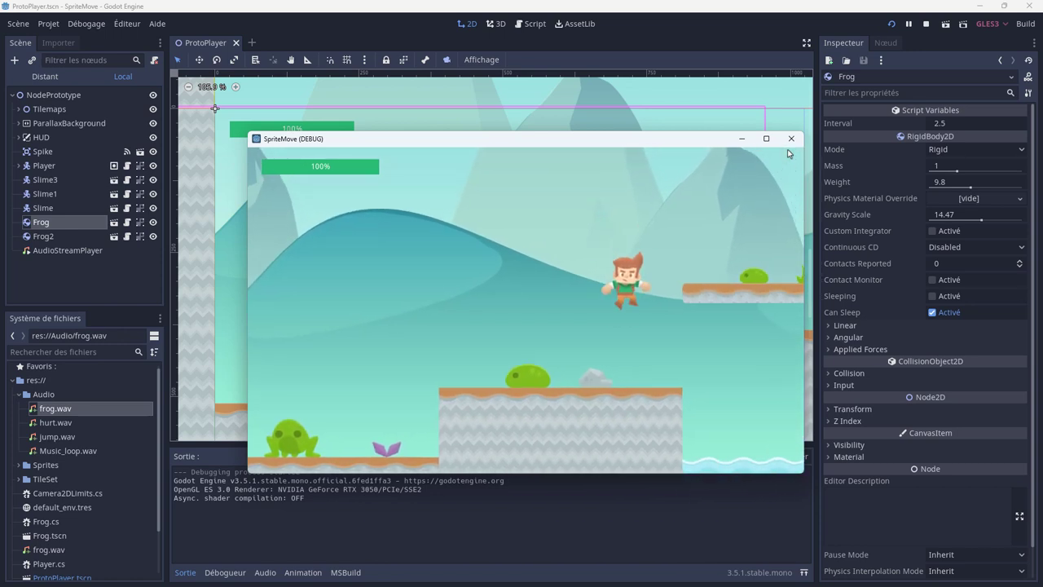
pyautogui.press('Left')
pyautogui.press('space')
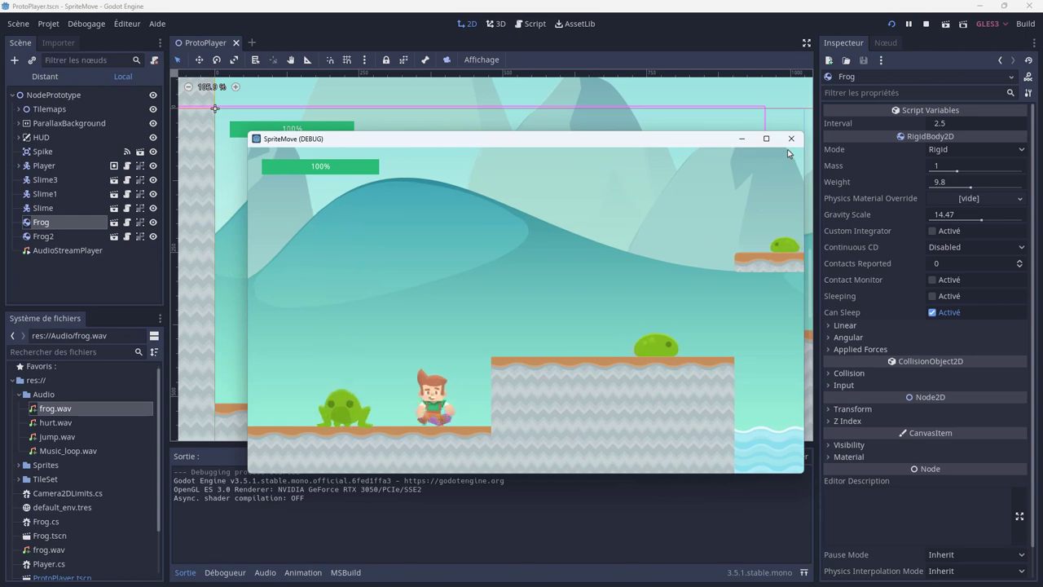
pyautogui.press('Left')
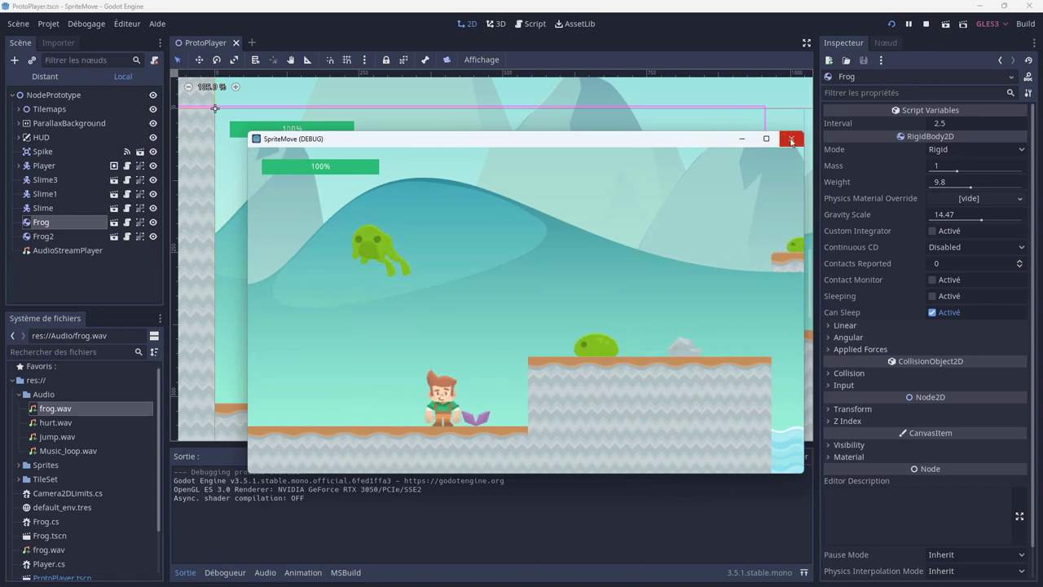
pyautogui.click(790, 139)
pyautogui.click(72, 236)
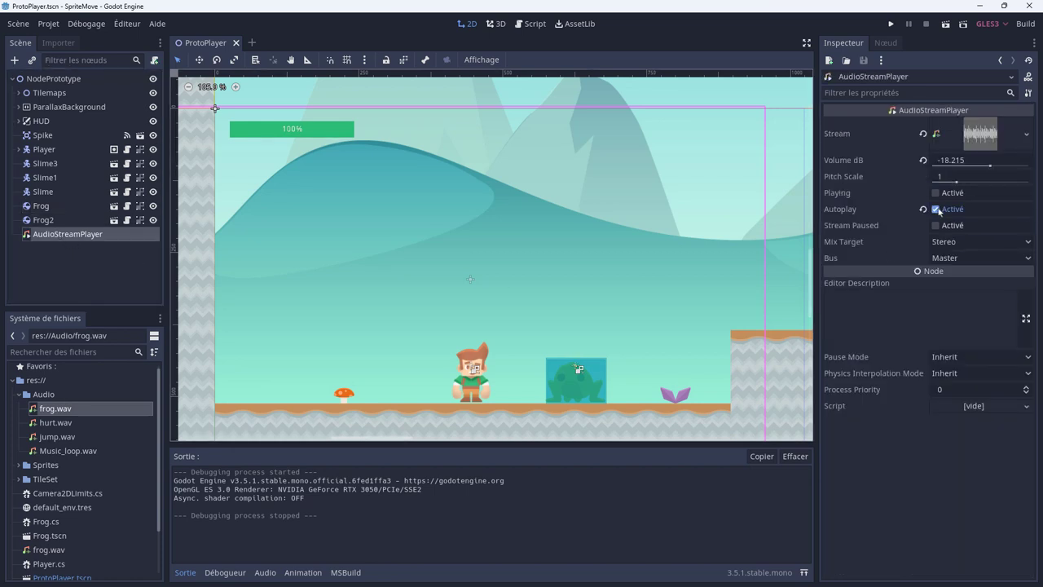
# Turn off the AudioStreamPlayer's Autoplay, then play-test walking and jumping before stopping the game.
pyautogui.click(936, 209)
pyautogui.click(891, 25)
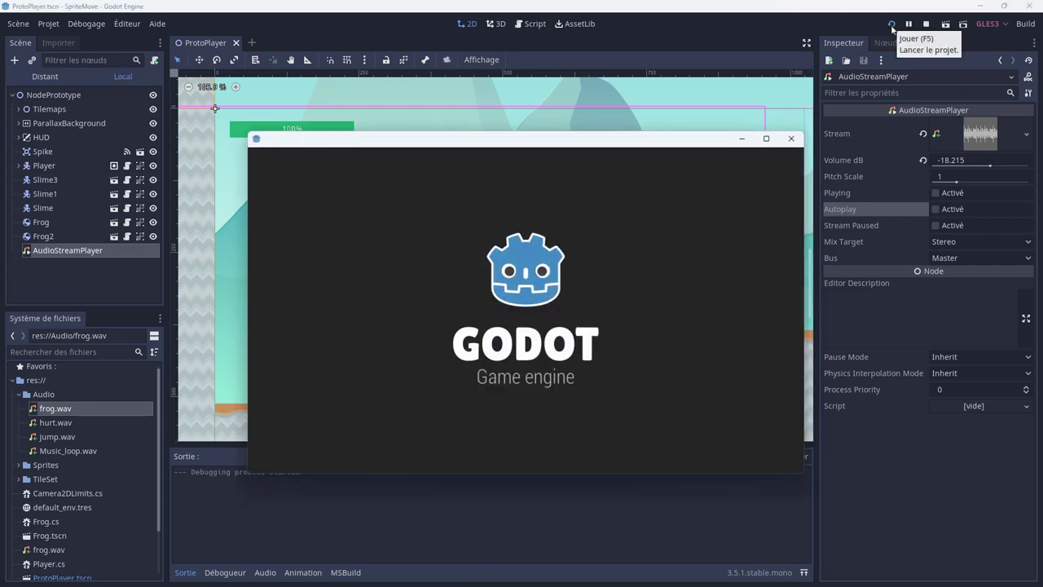
pyautogui.press('Left')
pyautogui.press('Right')
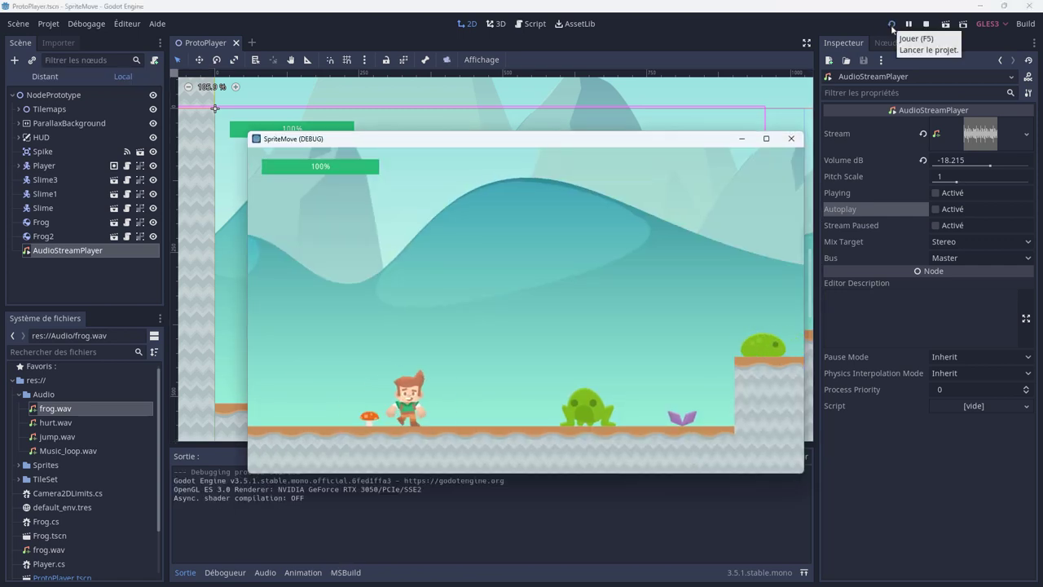
pyautogui.press('Left')
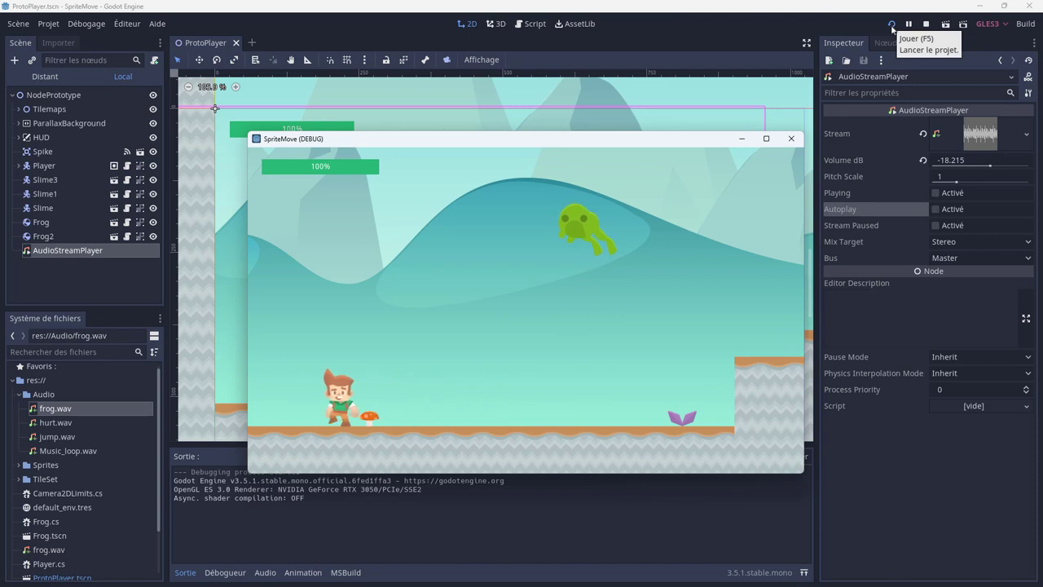
pyautogui.press('Right')
pyautogui.press('Right')
pyautogui.press('space')
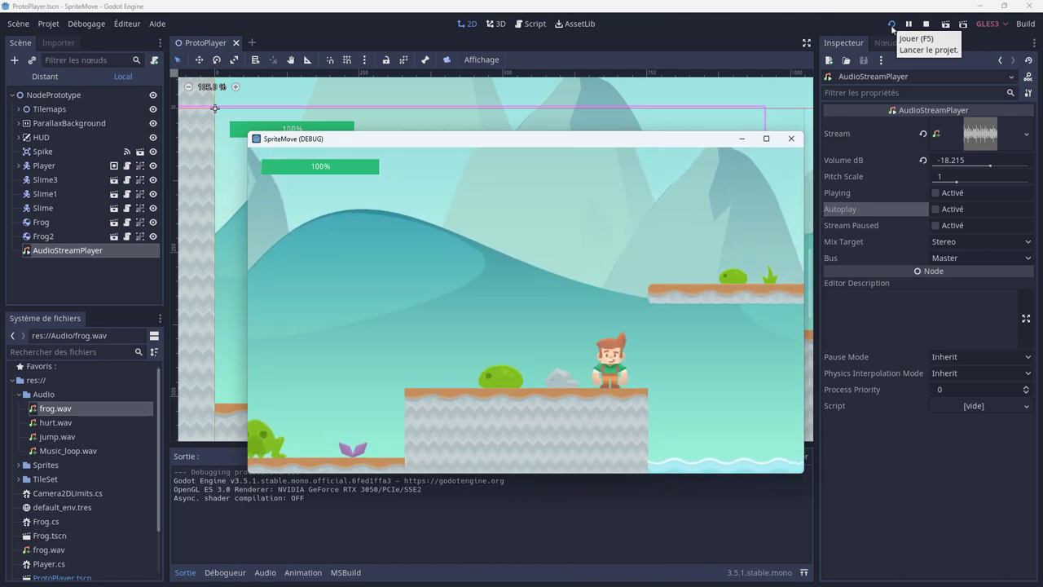
pyautogui.press('Left')
pyautogui.press('space')
pyautogui.press('Left')
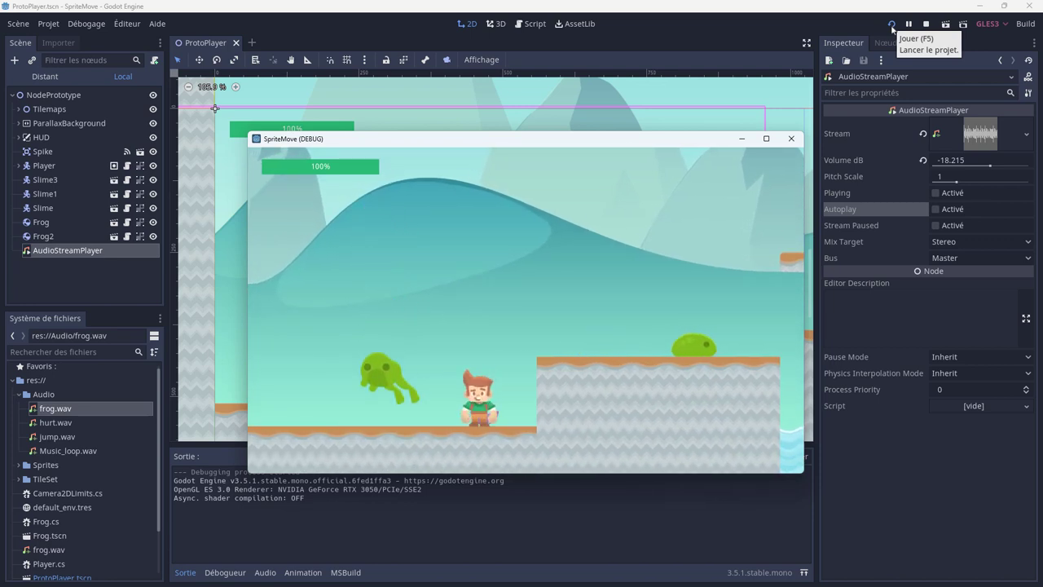
pyautogui.click(791, 139)
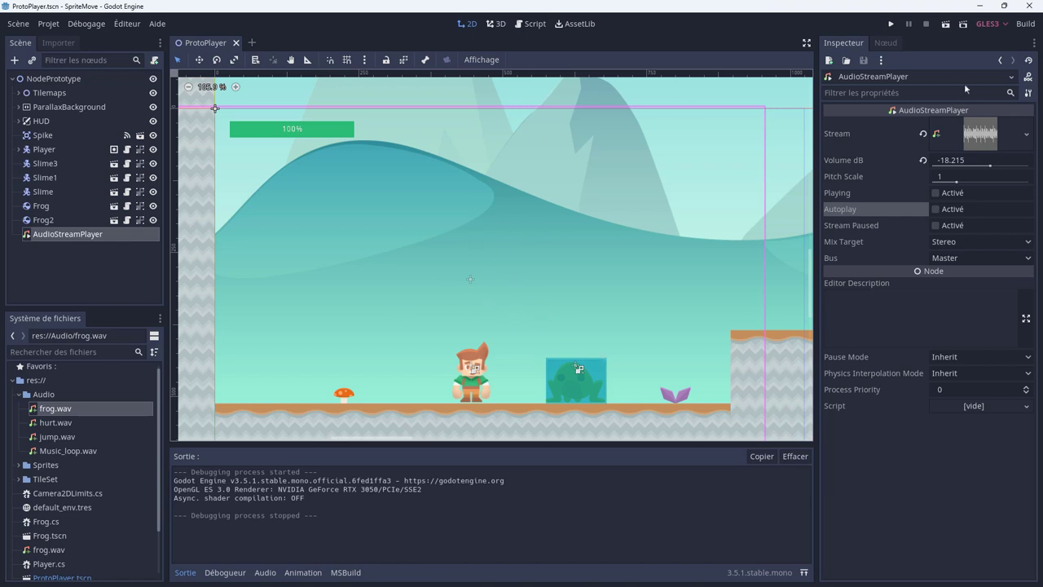
pyautogui.click(890, 25)
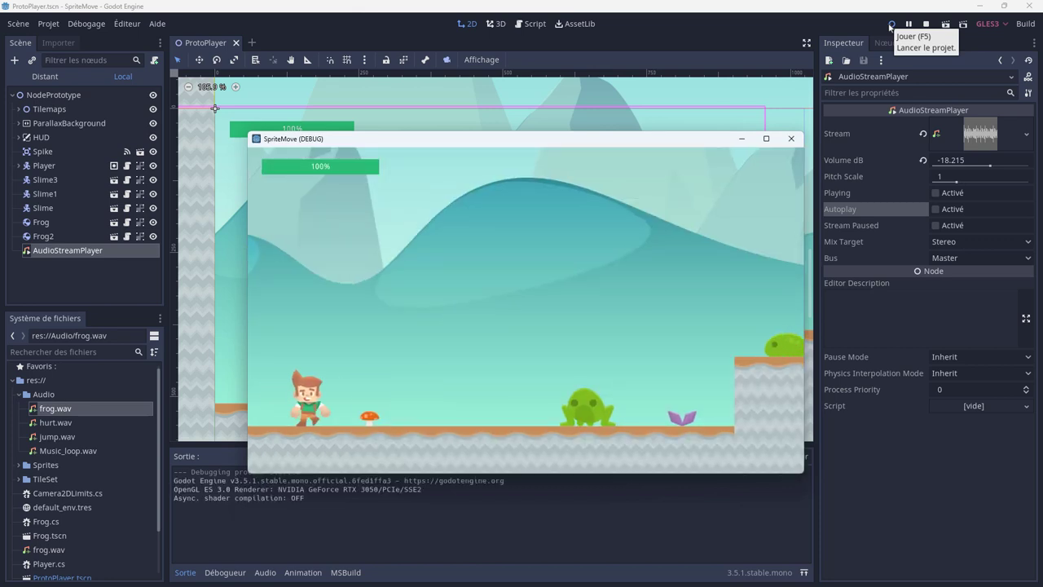
pyautogui.press('Left')
pyautogui.press('Right')
pyautogui.press('Right')
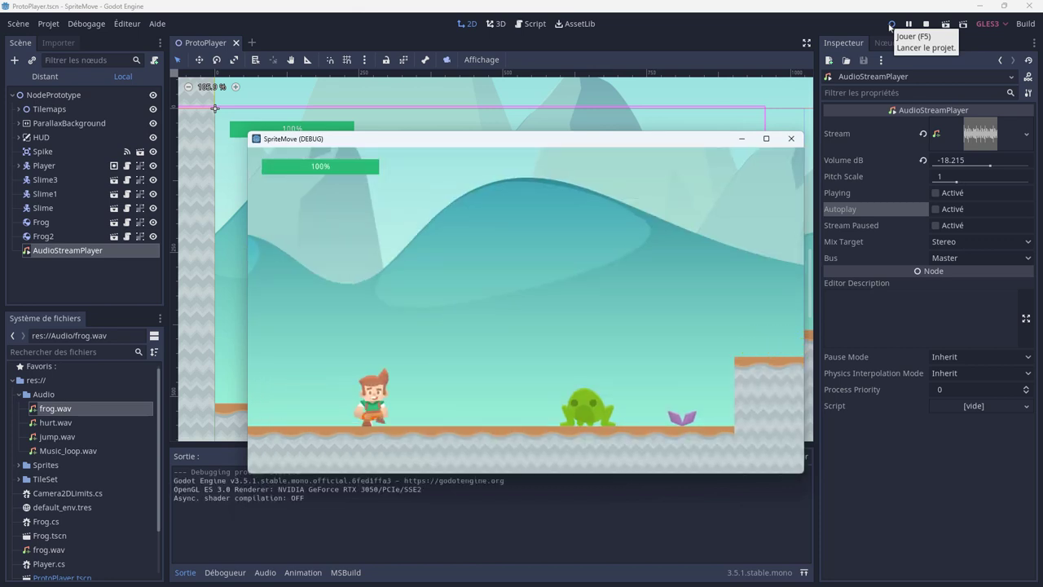
pyautogui.press('Left')
pyautogui.press('Right')
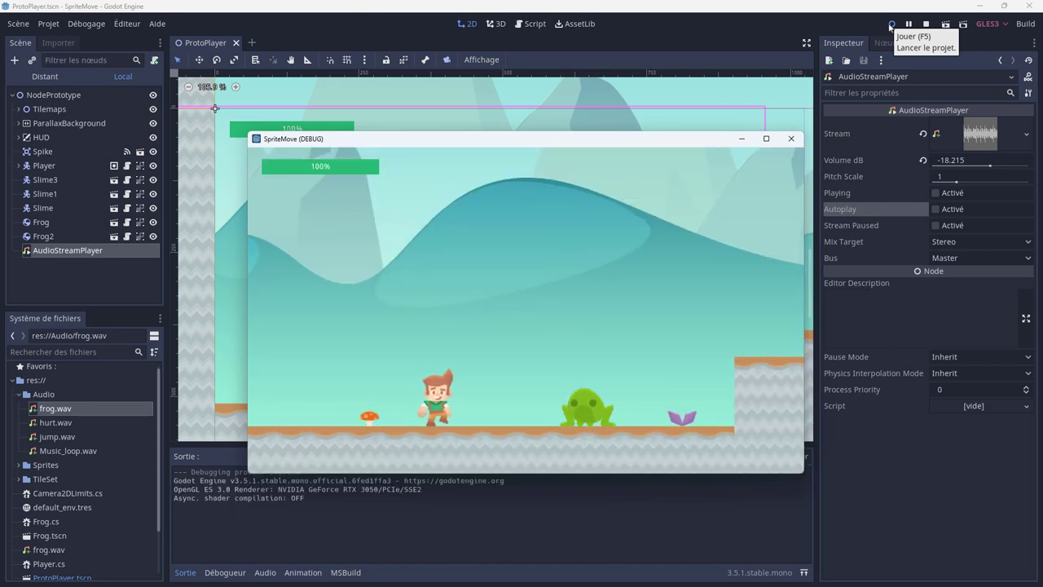
pyautogui.press('Right')
pyautogui.press('space')
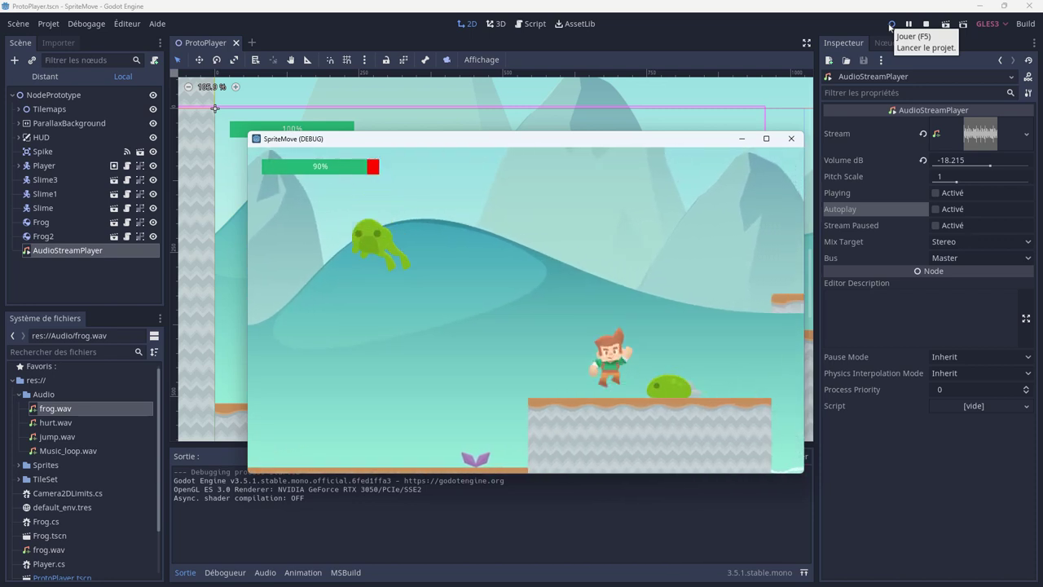
pyautogui.press('Right')
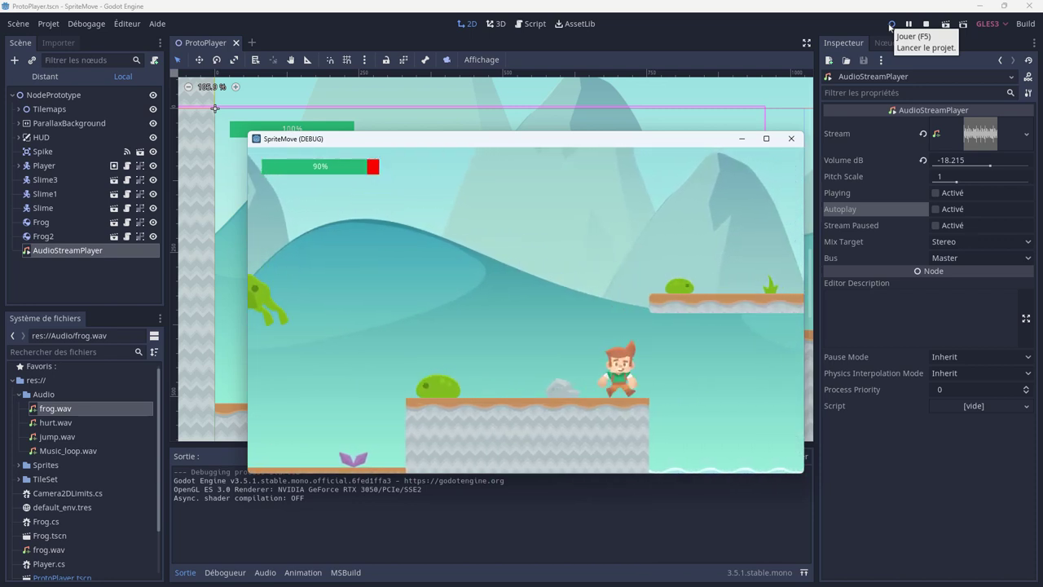
pyautogui.press('Left')
pyautogui.press('space')
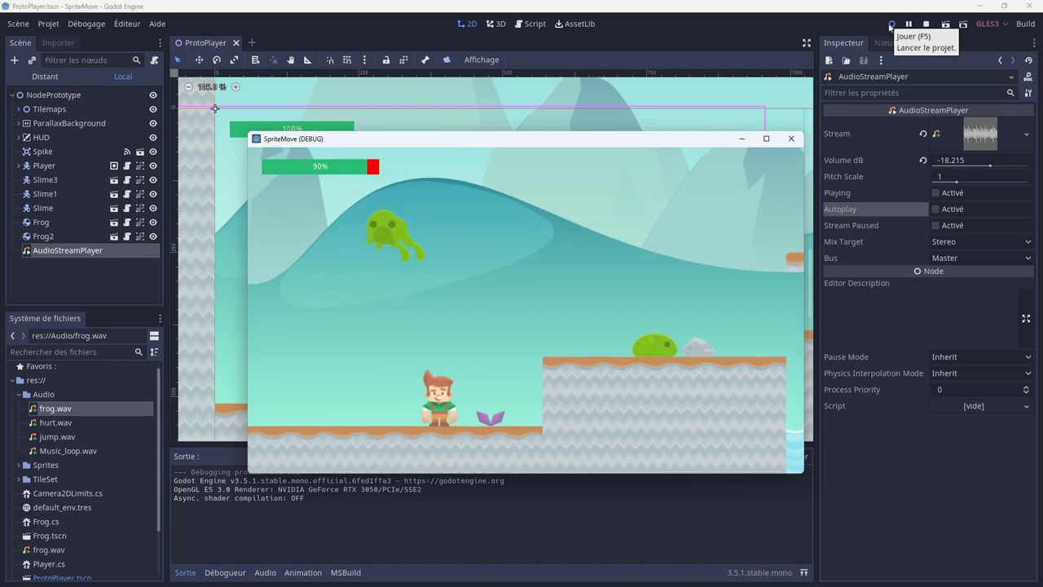
pyautogui.press('Left')
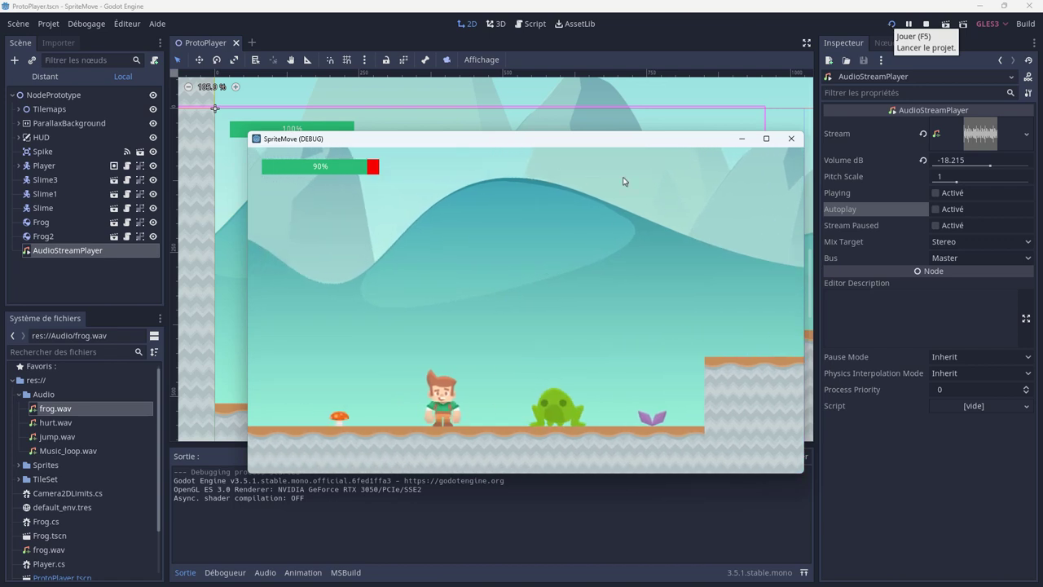
pyautogui.press('F8')
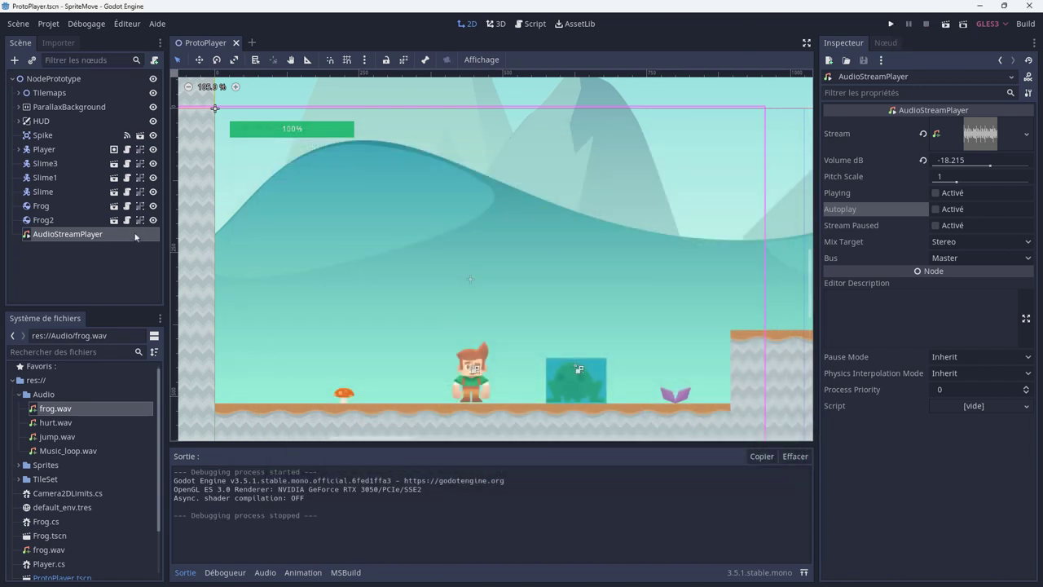
# Add a Listener2D child under Player, mark it Current, and run the game.
pyautogui.click(18, 149)
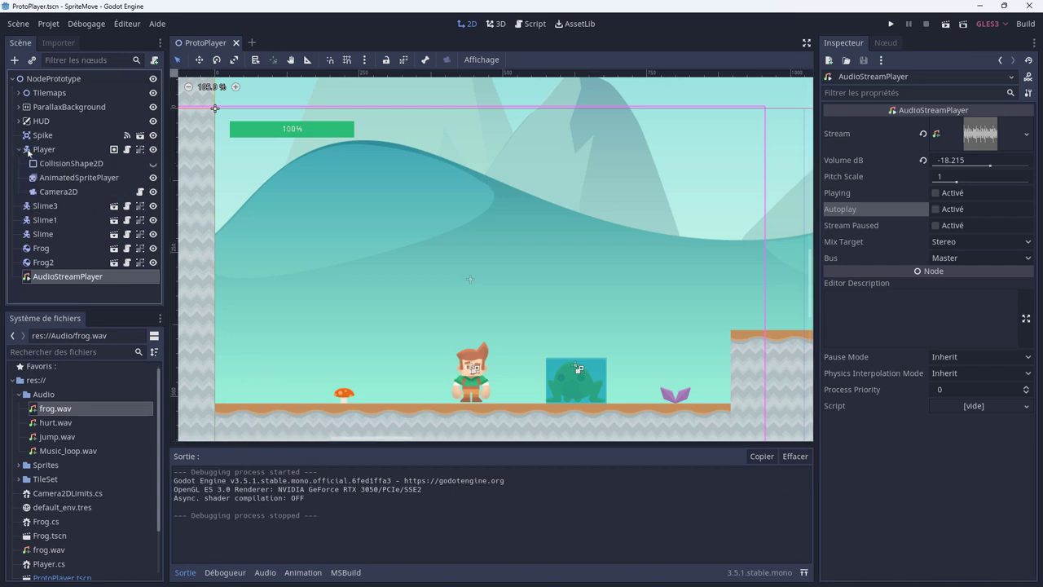
pyautogui.click(40, 150)
pyautogui.rightClick(42, 151)
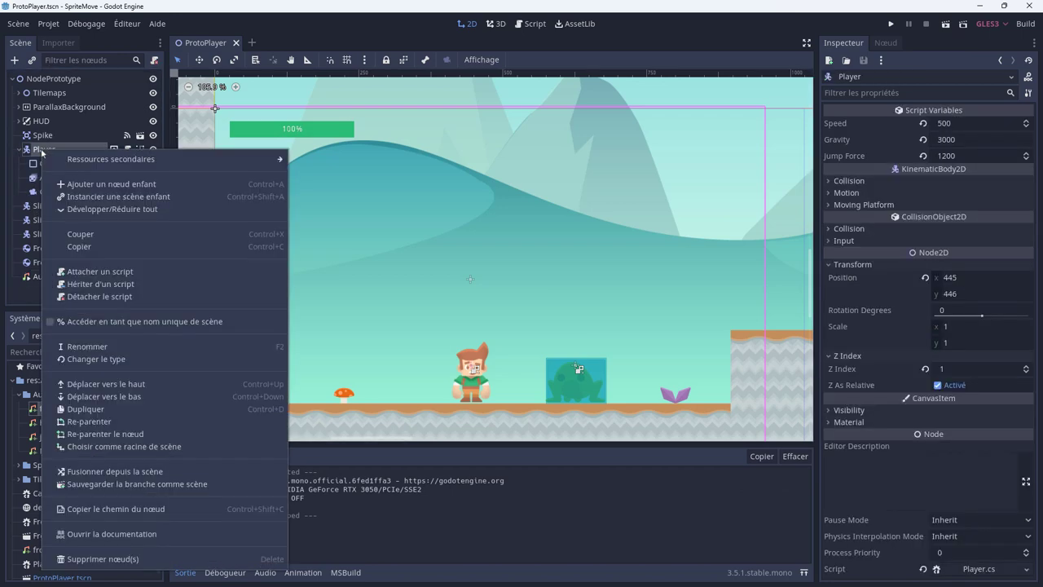
pyautogui.click(81, 183)
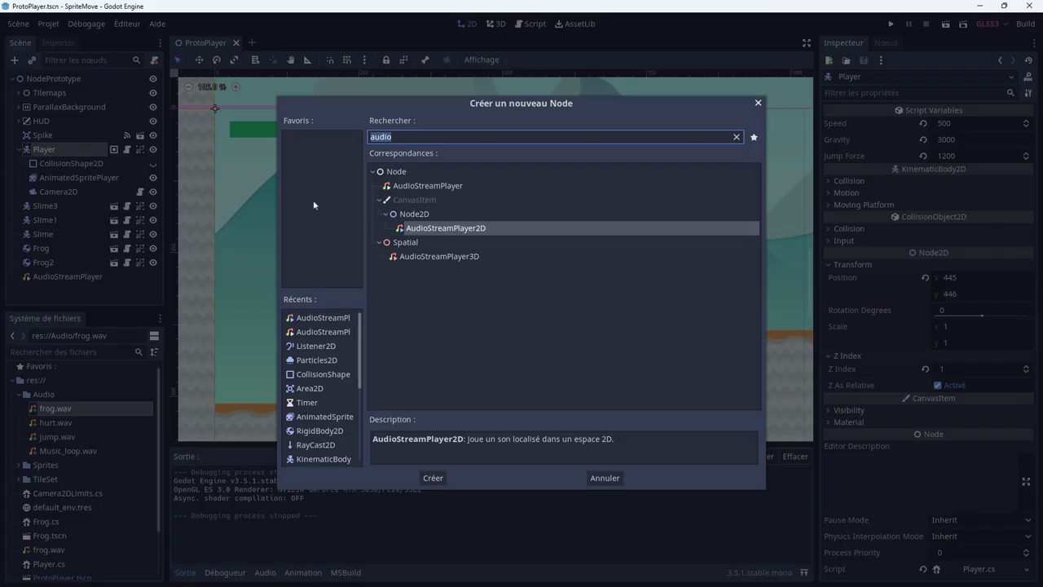
pyautogui.write('lister')
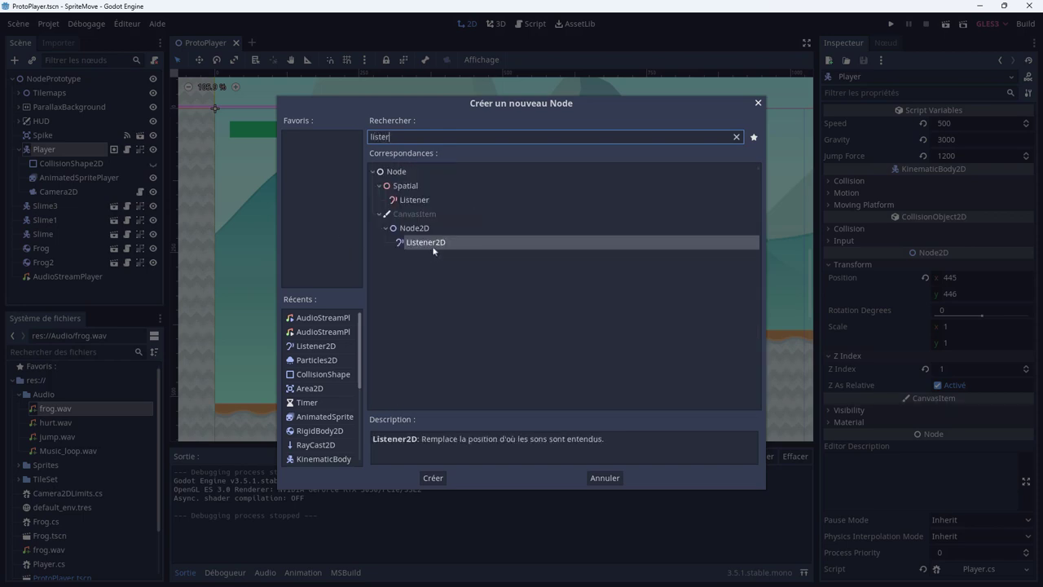
pyautogui.click(435, 245)
pyautogui.click(428, 472)
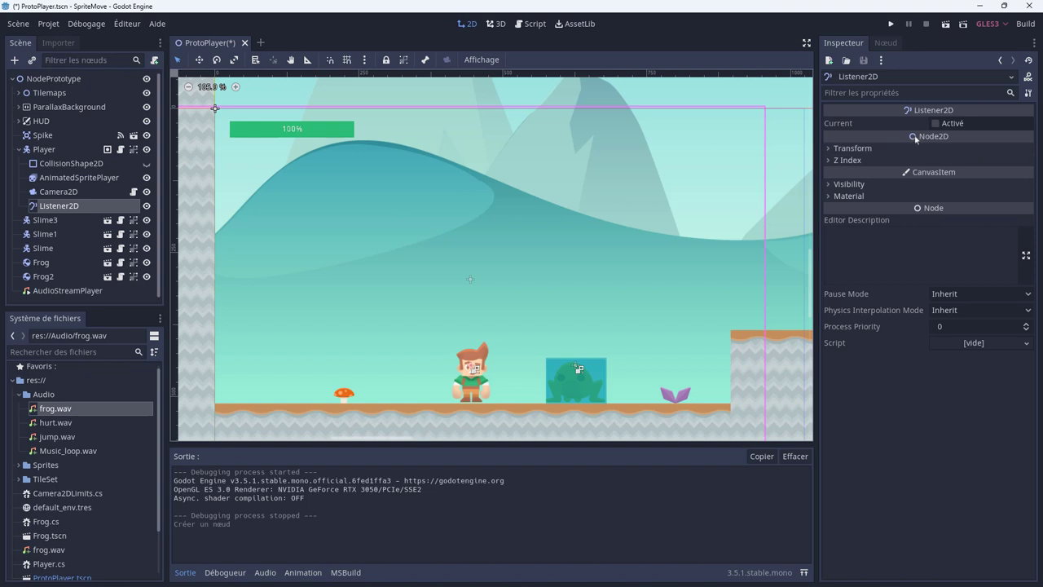
pyautogui.click(936, 124)
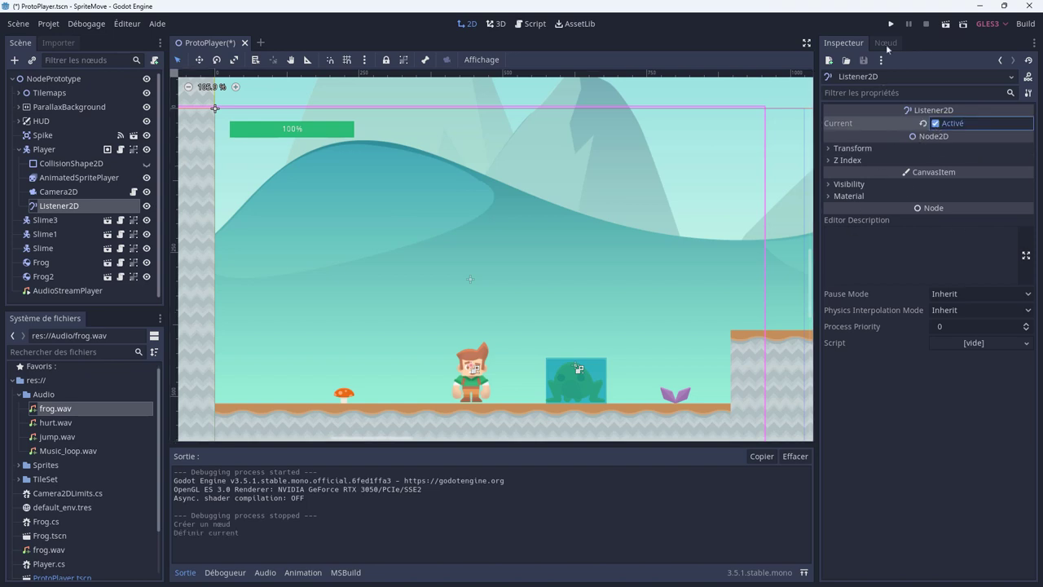
pyautogui.click(891, 27)
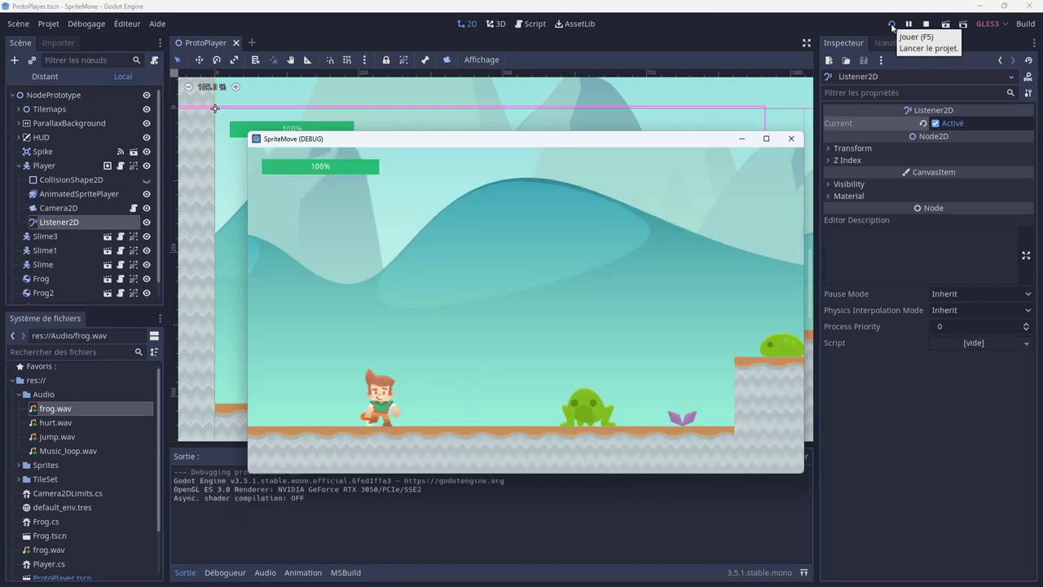
# Walk the player left and right, jump right onto the lower platform, then walk back left.
pyautogui.press('Left')
pyautogui.press('Right')
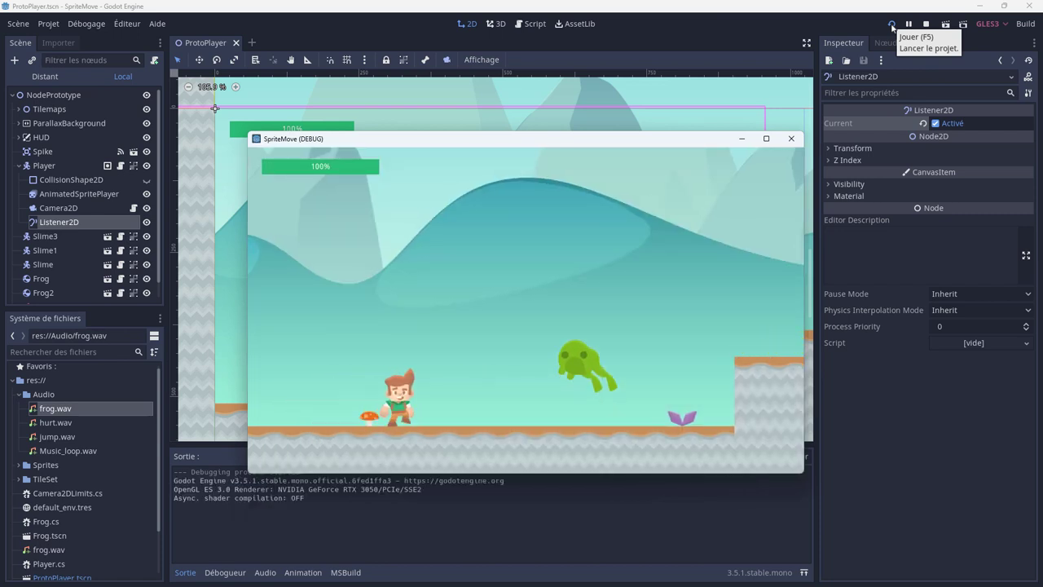
pyautogui.press('Right')
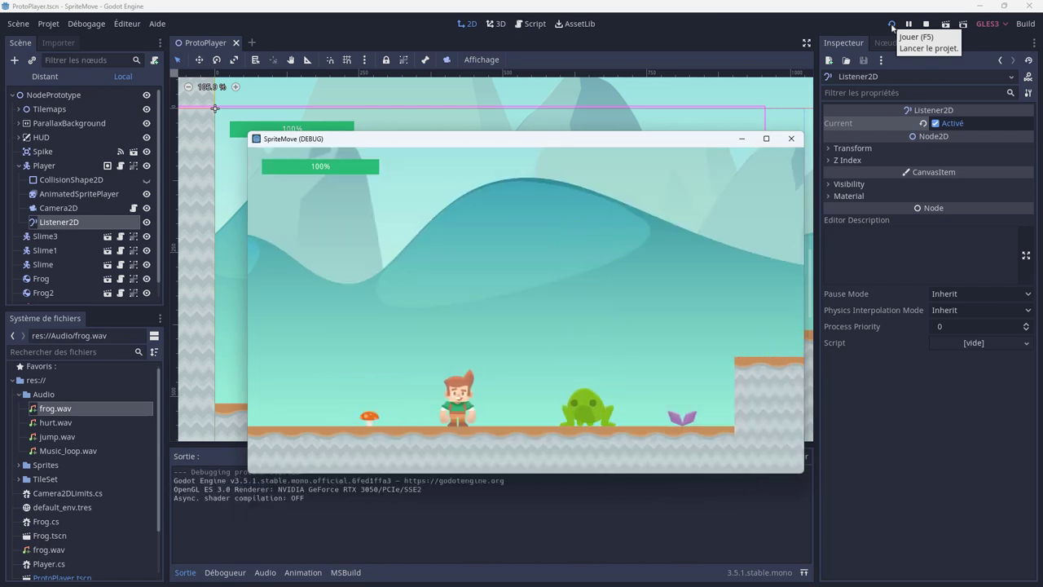
pyautogui.press('Right')
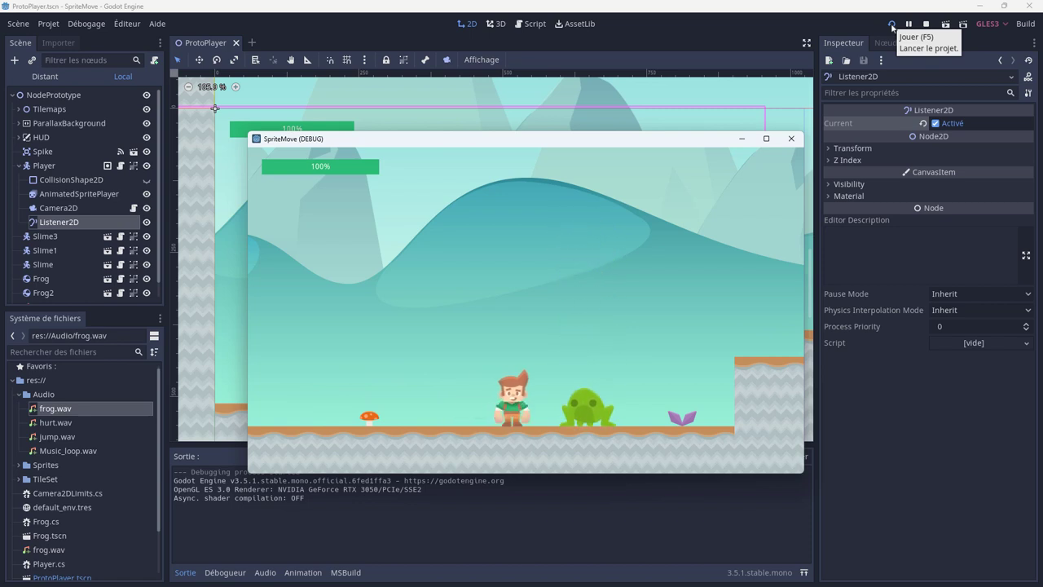
pyautogui.press('Right')
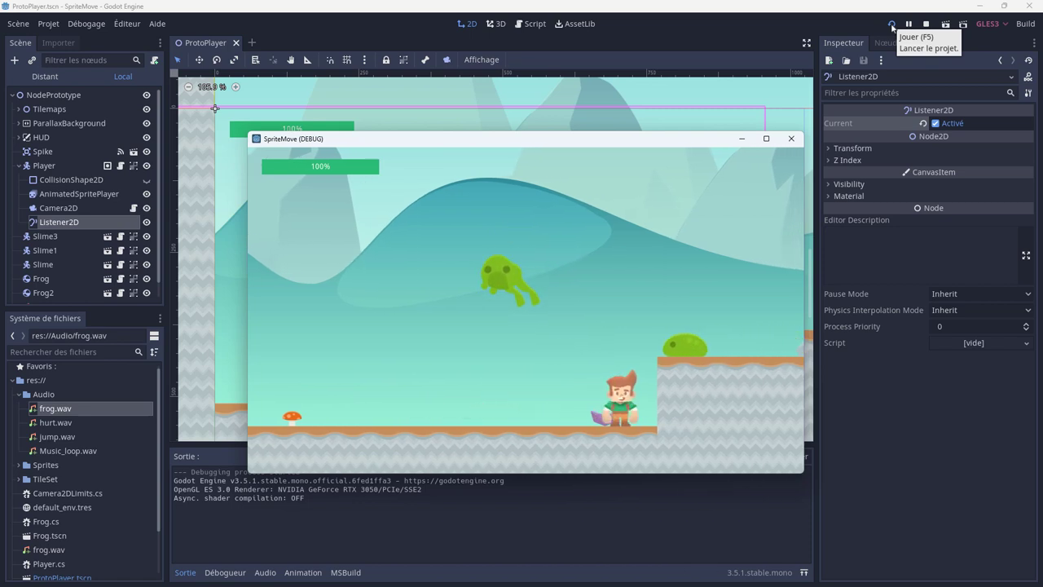
pyautogui.press('space')
pyautogui.press('Right')
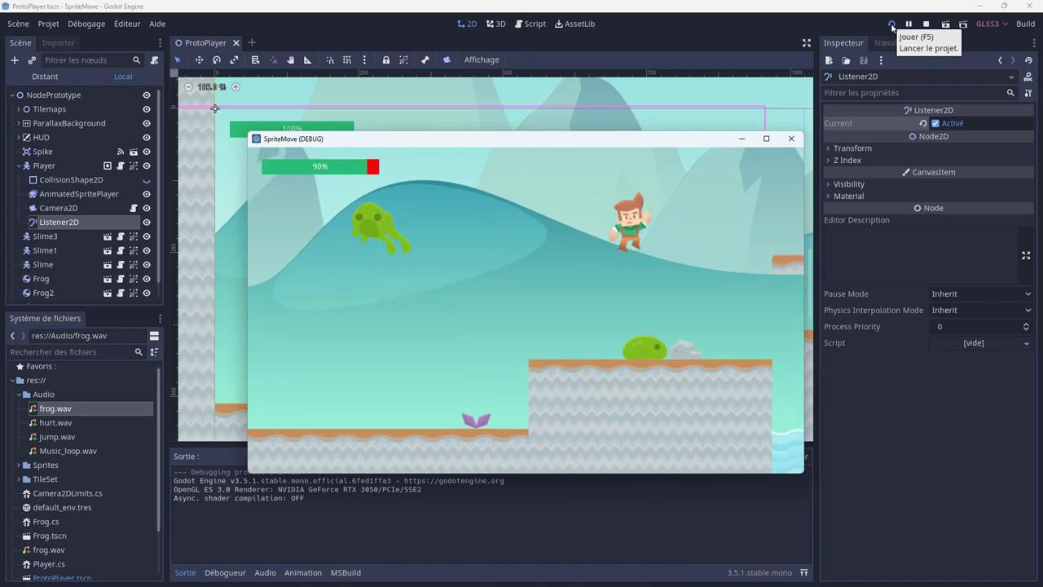
pyautogui.press('Right')
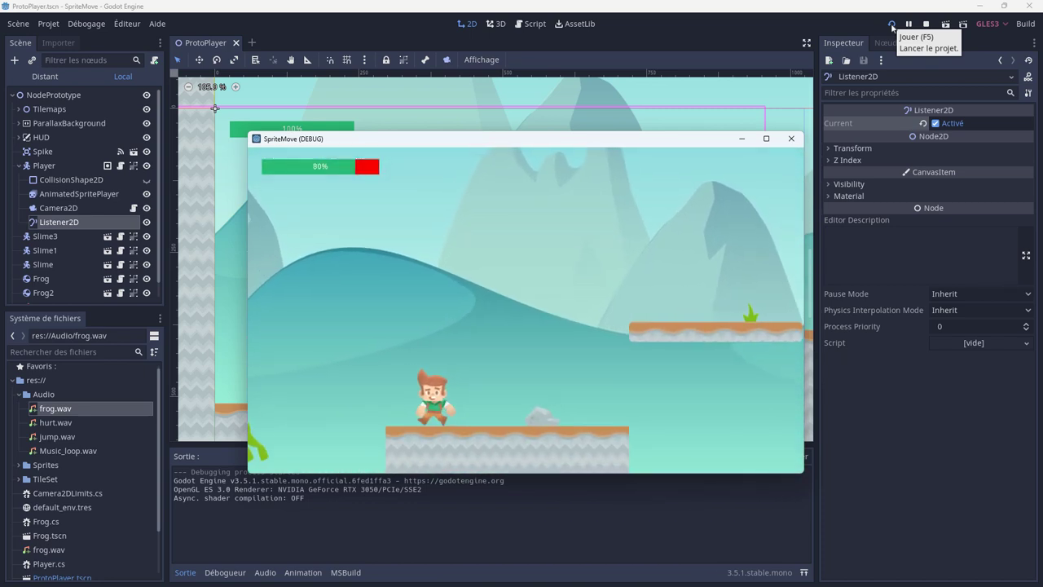
pyautogui.press('Left')
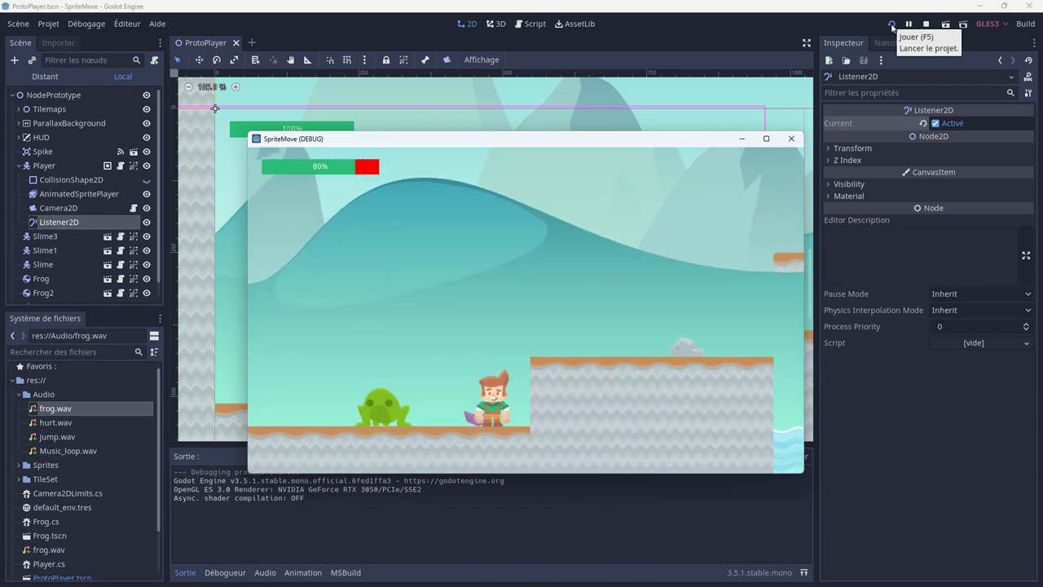
pyautogui.press('Left')
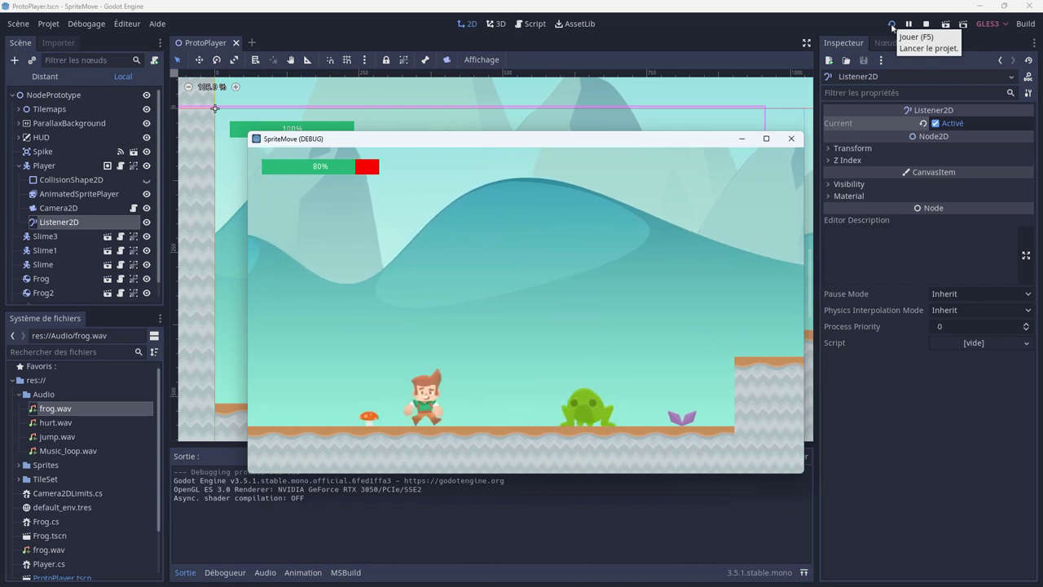
# Jump onto the raised platform beside the slime, drop to the ground, and step left and right.
pyautogui.press('Right')
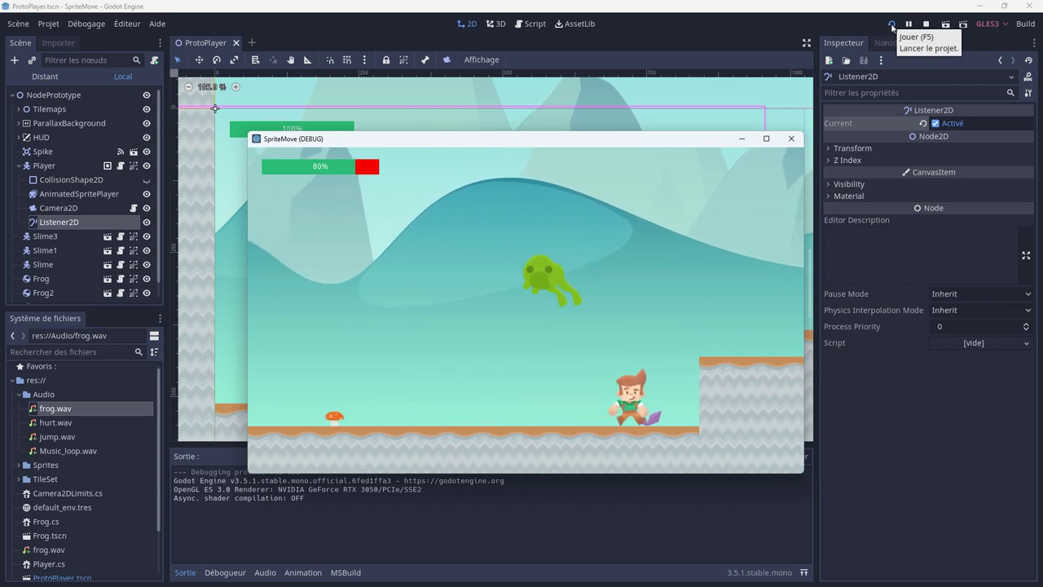
pyautogui.press('Right')
pyautogui.press('space')
pyautogui.press('space')
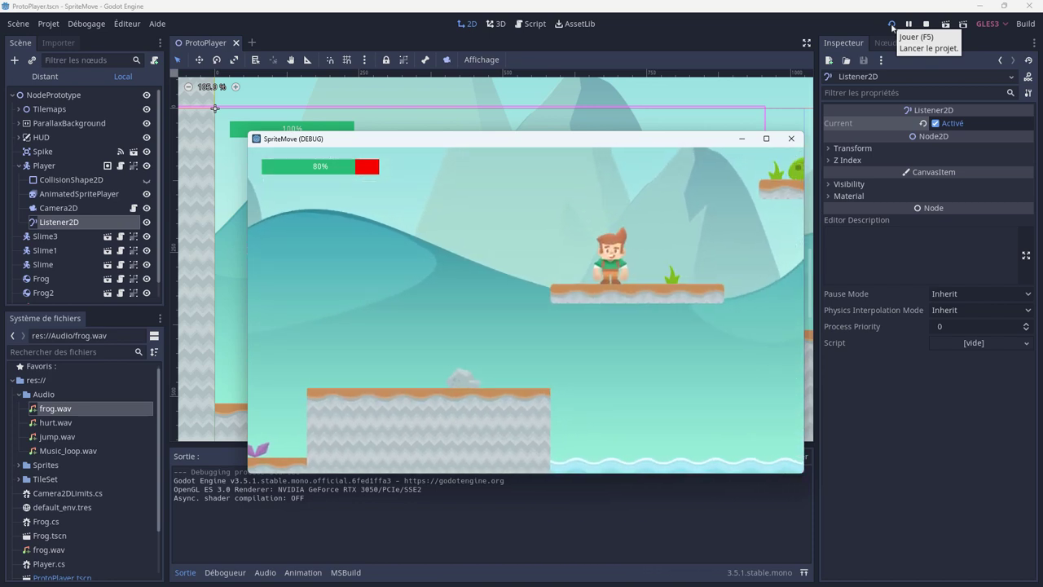
pyautogui.press('Right')
pyautogui.press('space')
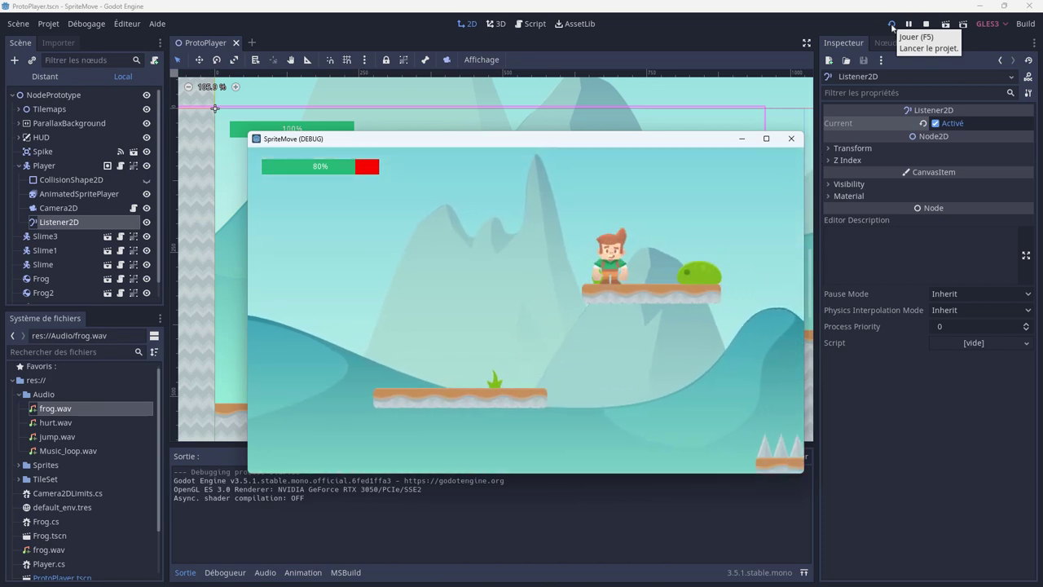
pyautogui.press('Right')
pyautogui.press('space')
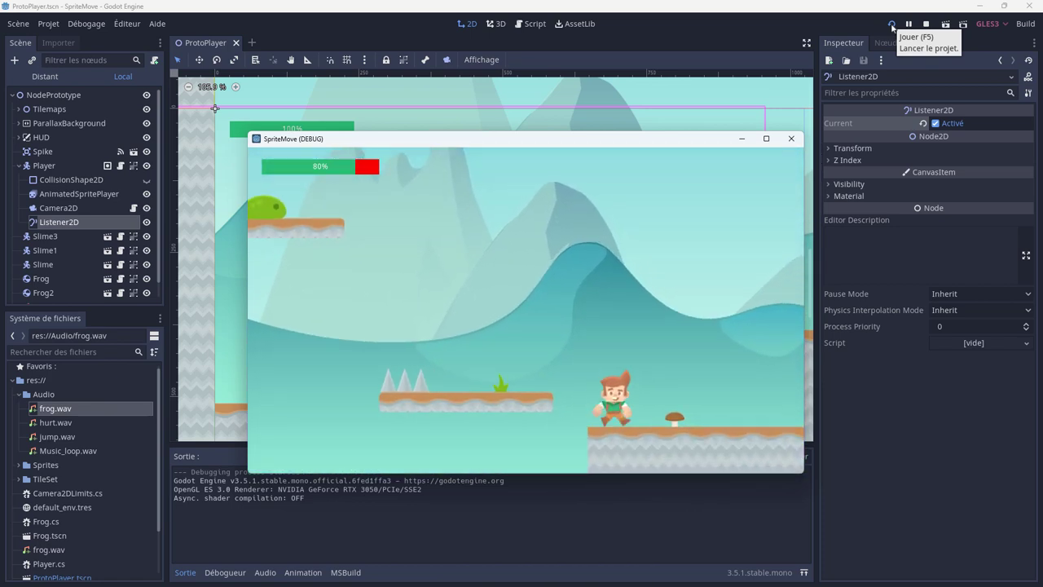
pyautogui.press('Right')
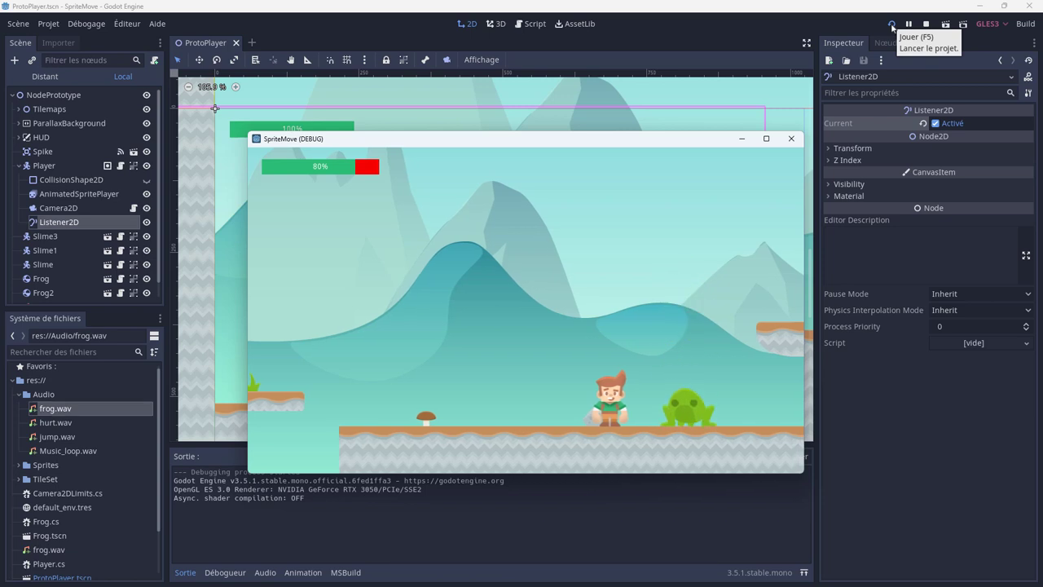
pyautogui.press('Left')
pyautogui.press('Right')
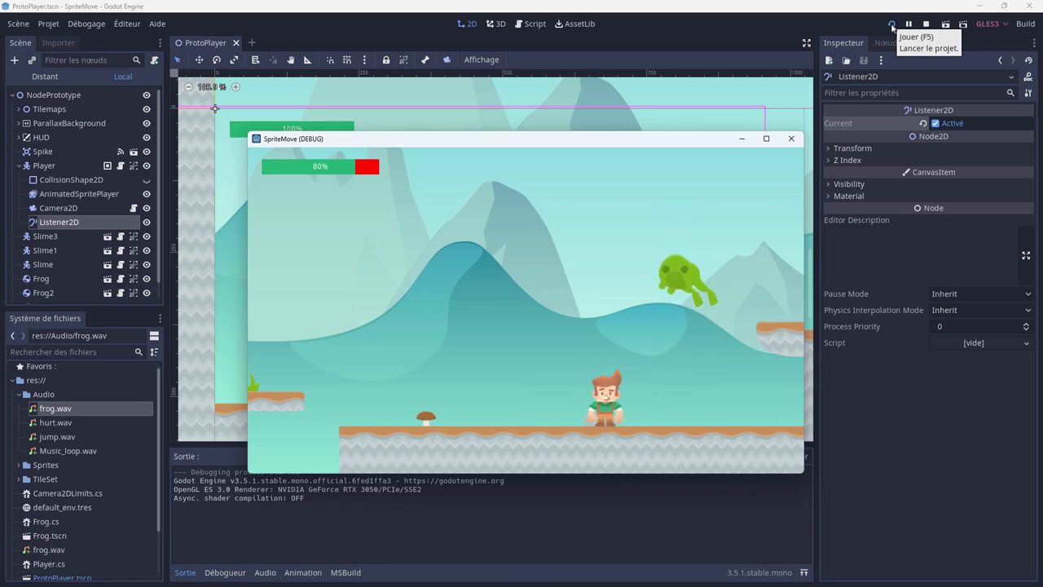
pyautogui.press('Left')
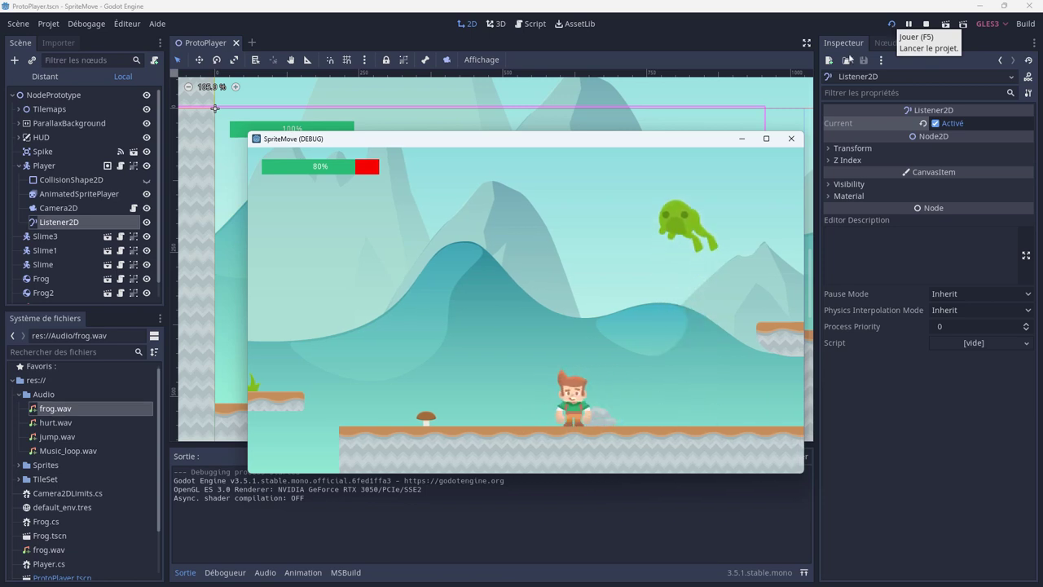
# Stop the game, set the frog AudioStreamPlayer2D's Max Distance to 600, and save the Frog scene.
pyautogui.click(925, 24)
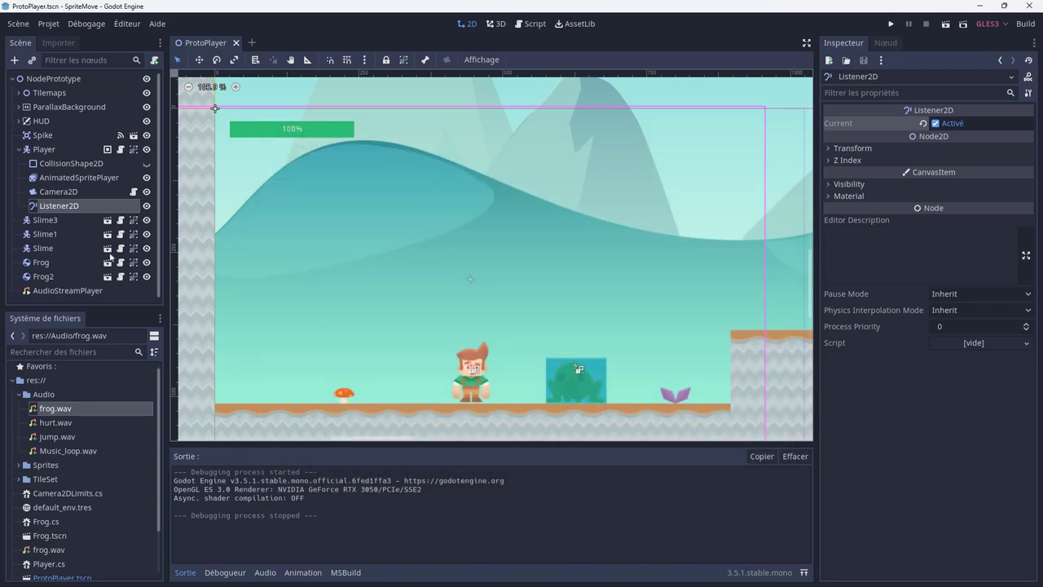
pyautogui.click(107, 261)
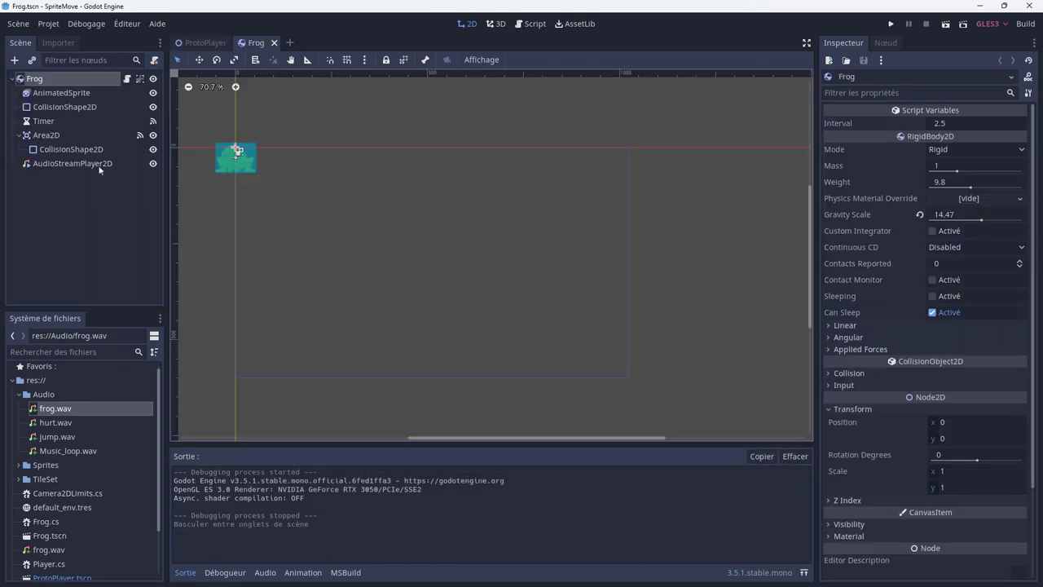
pyautogui.click(84, 167)
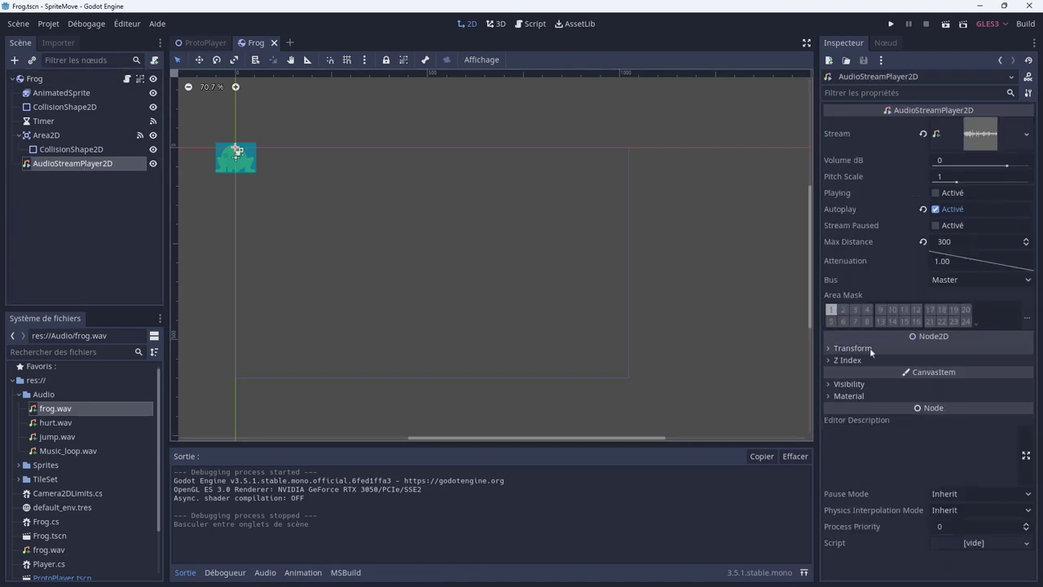
pyautogui.click(973, 247)
pyautogui.write('6')
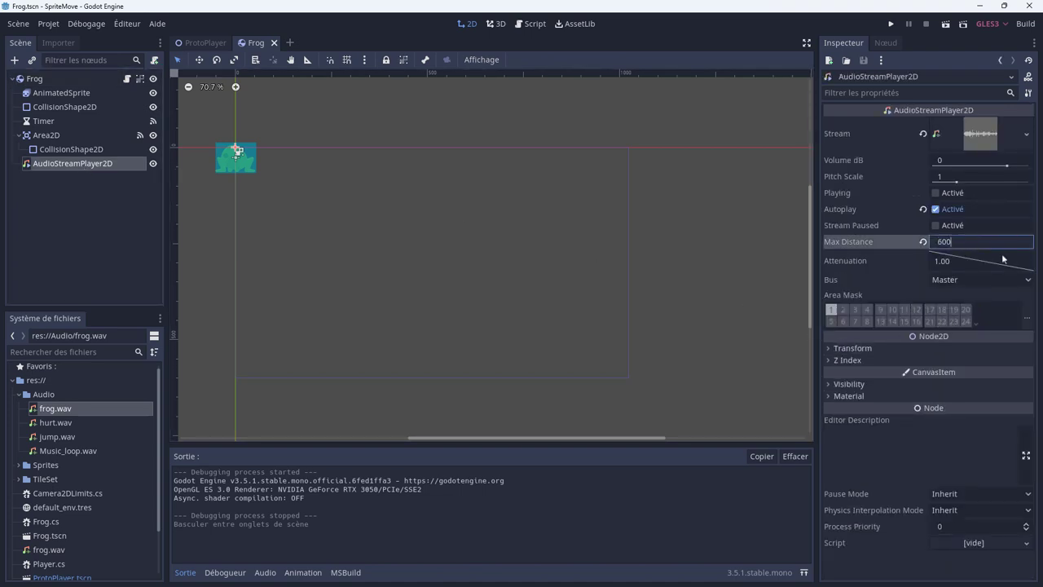
pyautogui.press('Tab')
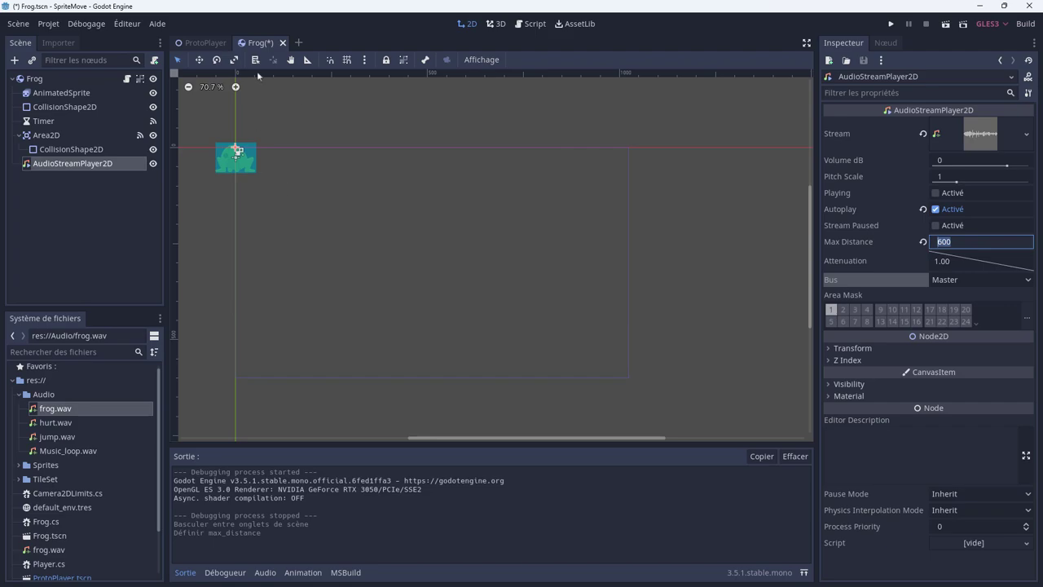
pyautogui.click(284, 43)
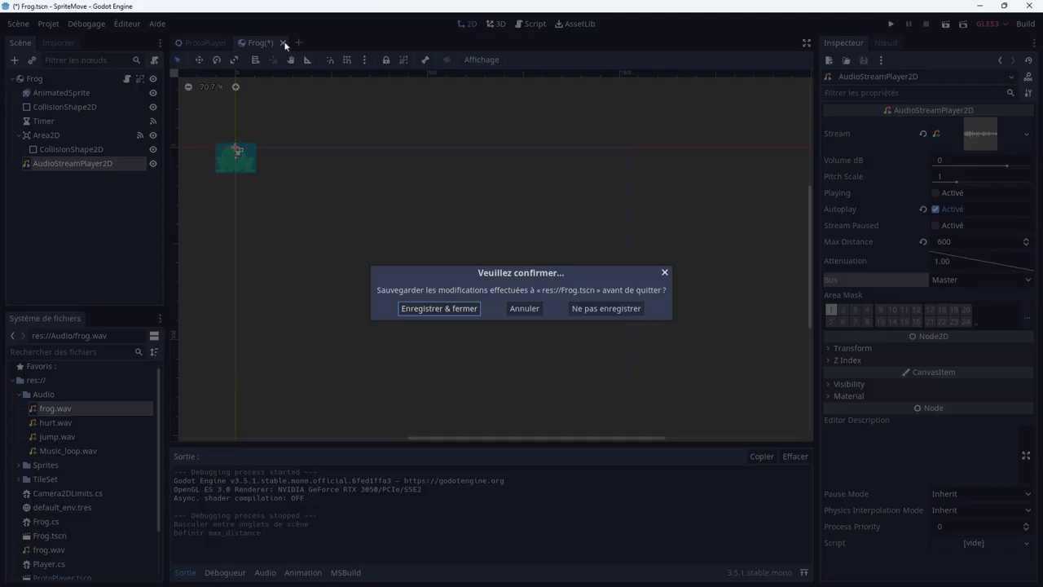
pyautogui.click(447, 310)
# Re-enable Autoplay on the level's AudioStreamPlayer and launch the game.
pyautogui.click(69, 291)
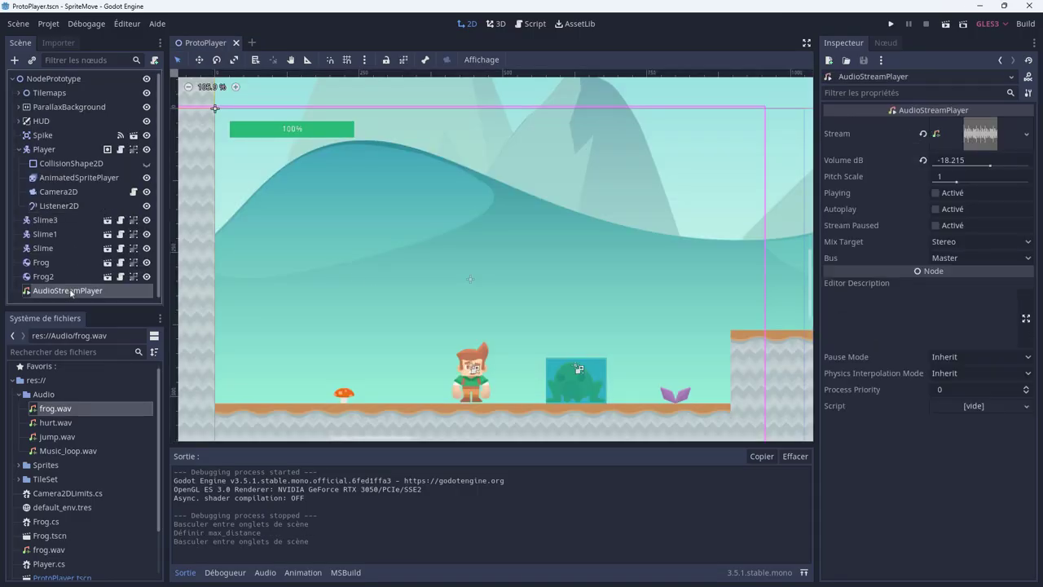
pyautogui.click(936, 209)
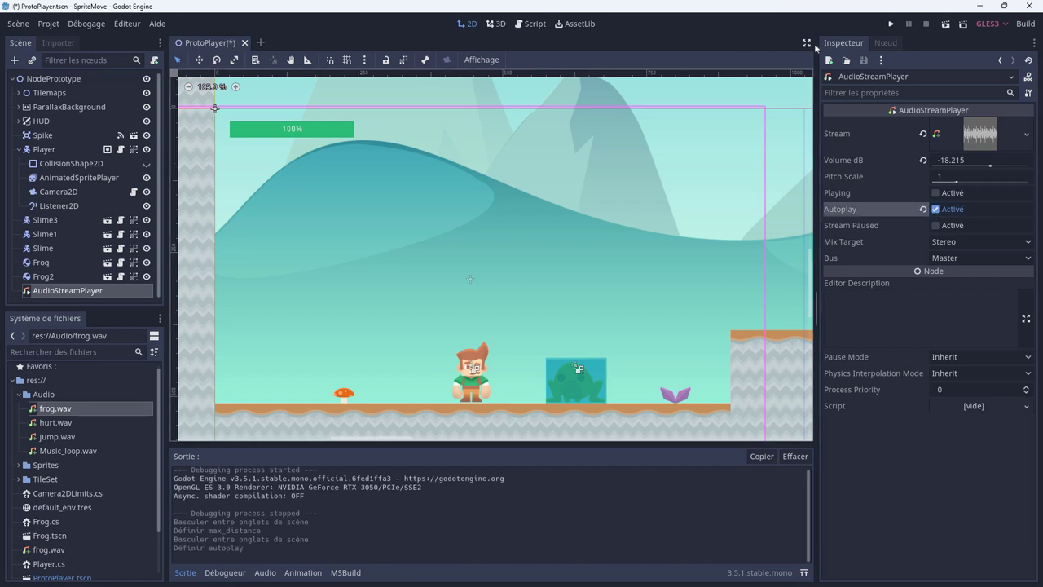
pyautogui.click(889, 25)
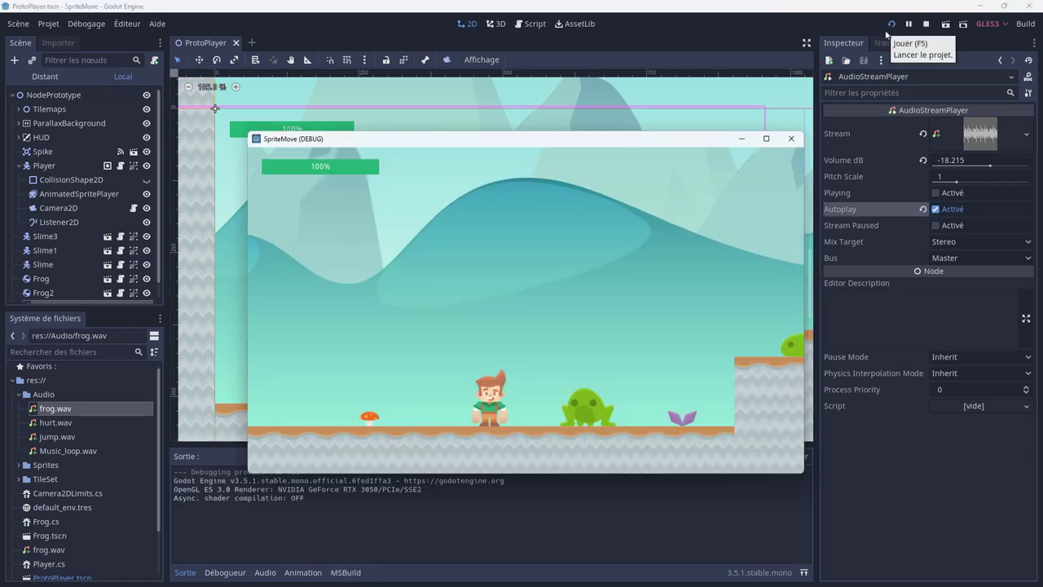
# Walk, jump onto the higher platform, run into the frog to take damage, then stop the test.
pyautogui.press('Left')
pyautogui.press('Right')
pyautogui.press('Left')
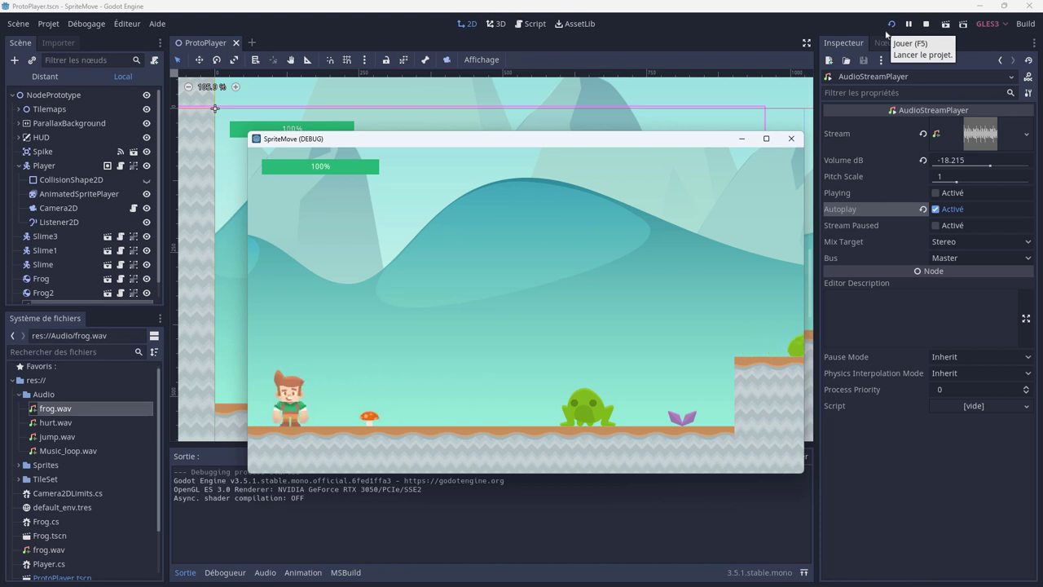
pyautogui.press('Right')
pyautogui.press('Right')
pyautogui.press('space')
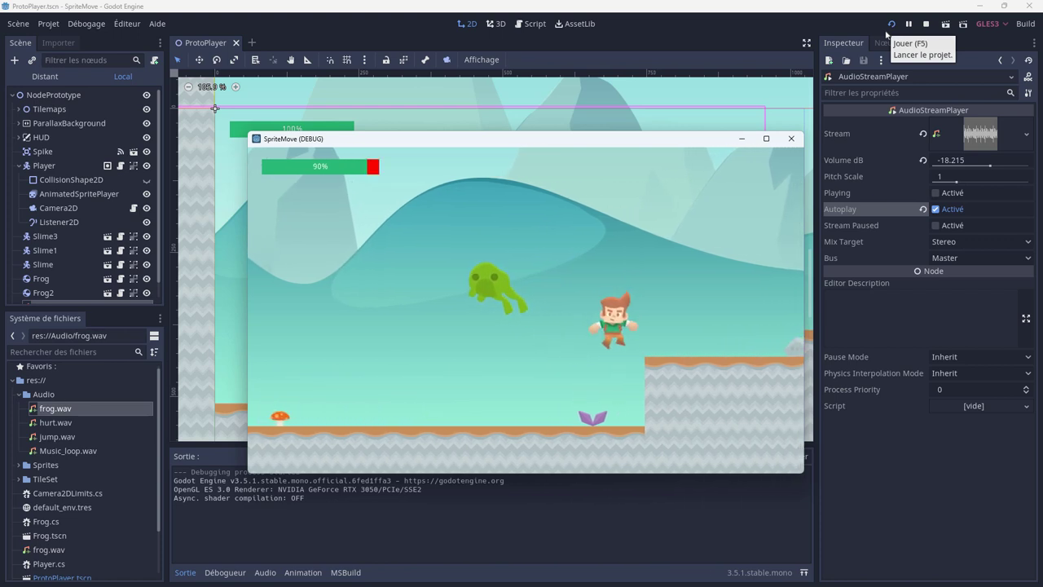
pyautogui.press('space')
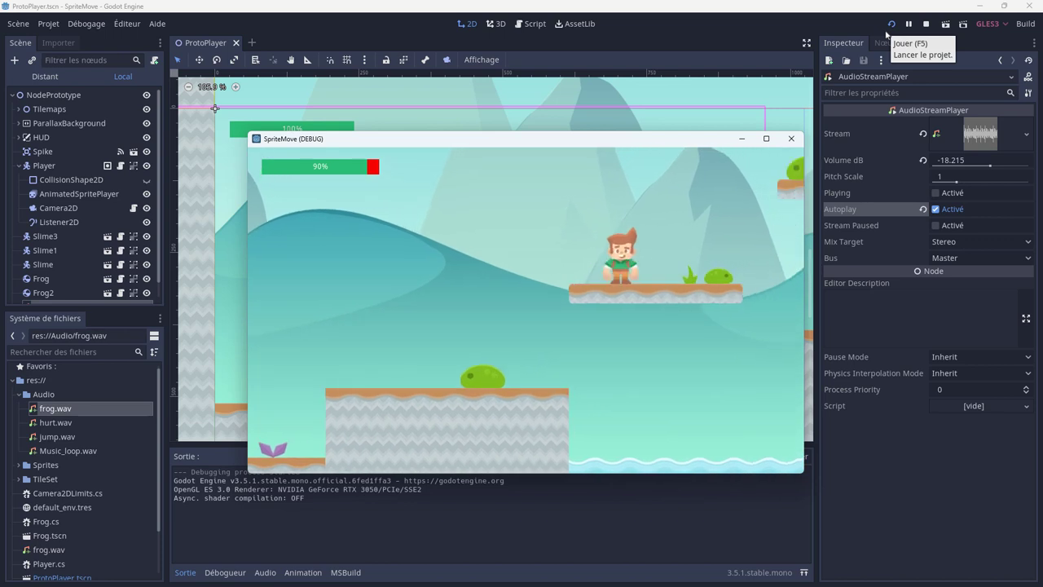
pyautogui.press('Right')
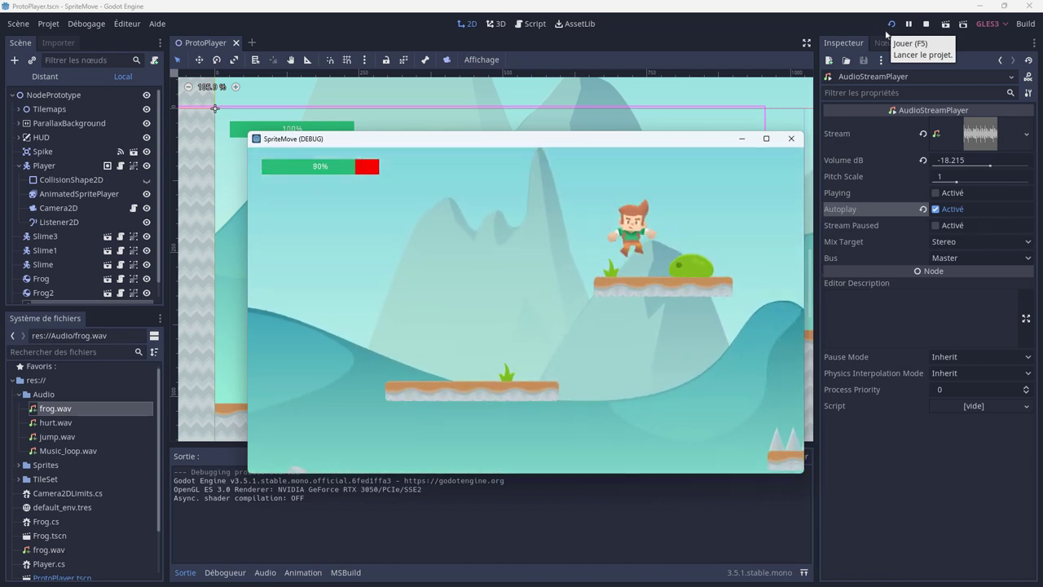
pyautogui.press('Right')
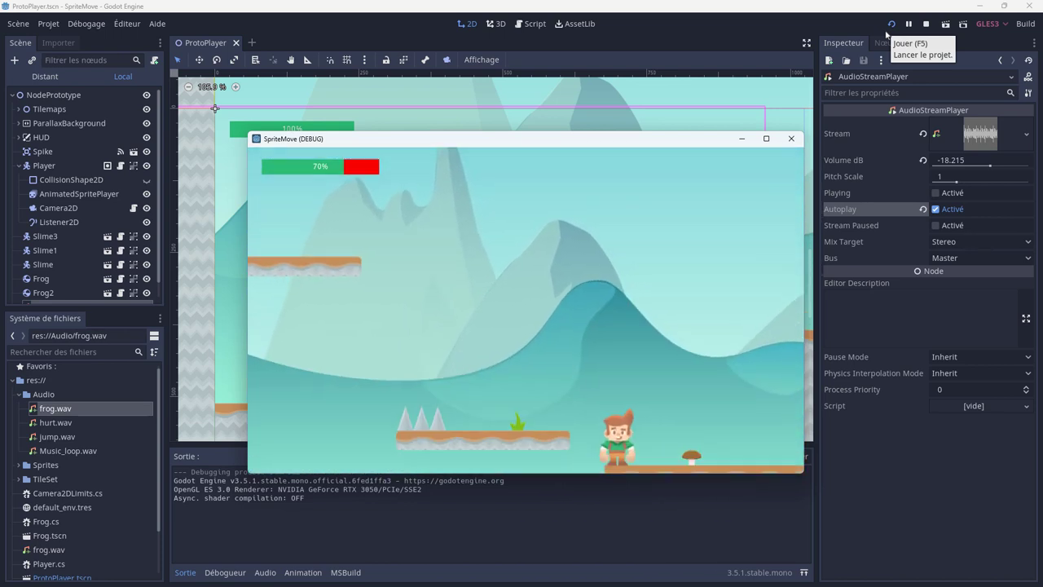
pyautogui.press('Right')
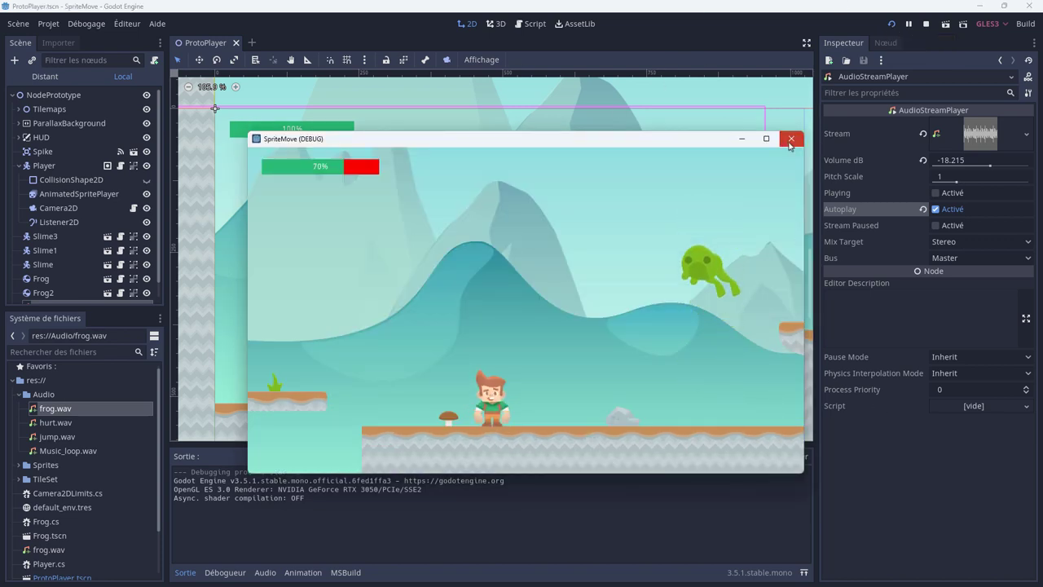
pyautogui.click(791, 138)
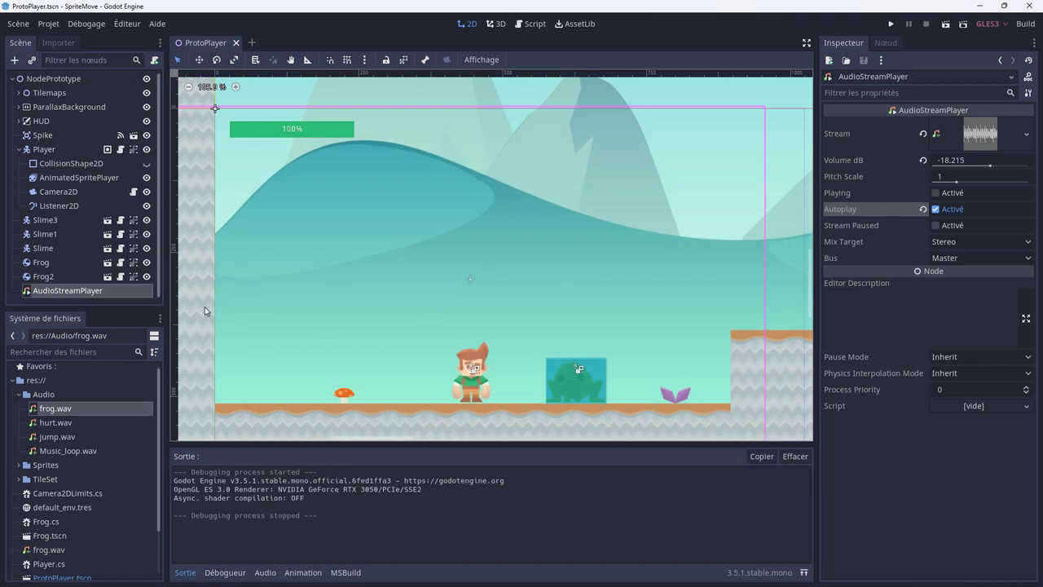
# Inspect the jump.wav and hurt.wav sound resources, then select the Player node.
pyautogui.click(66, 437)
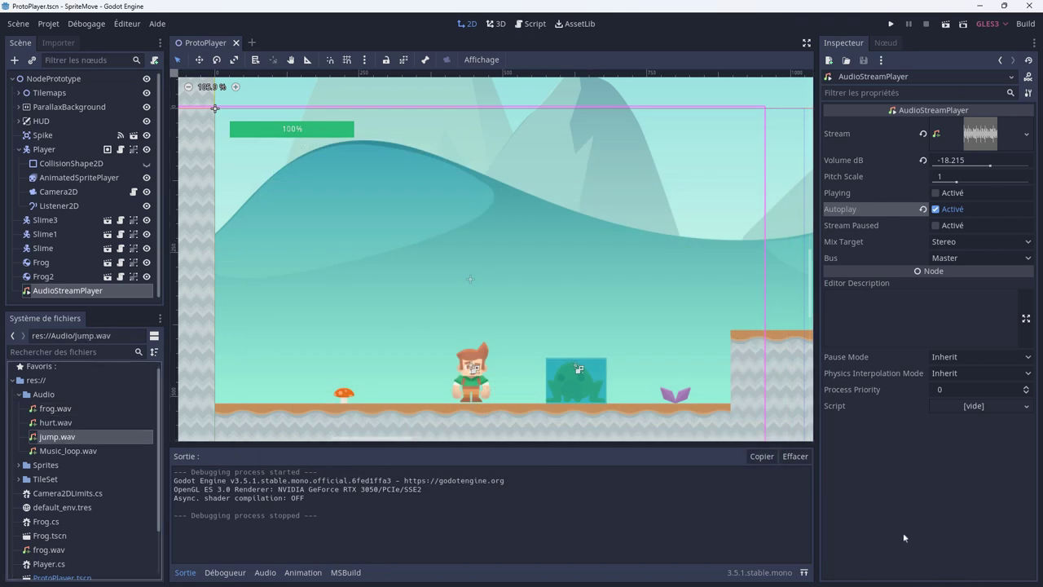
pyautogui.doubleClick(49, 440)
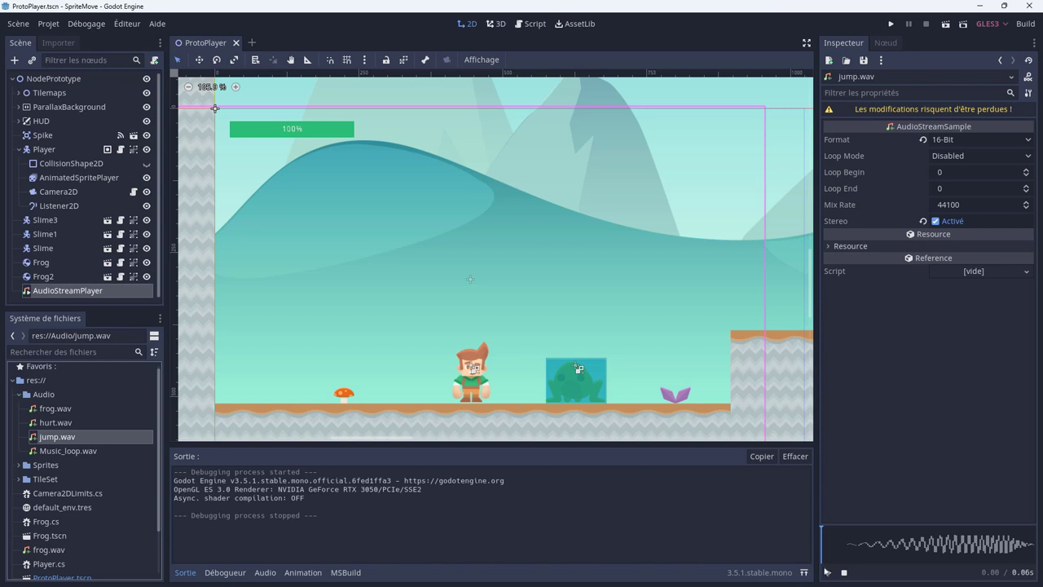
pyautogui.doubleClick(64, 423)
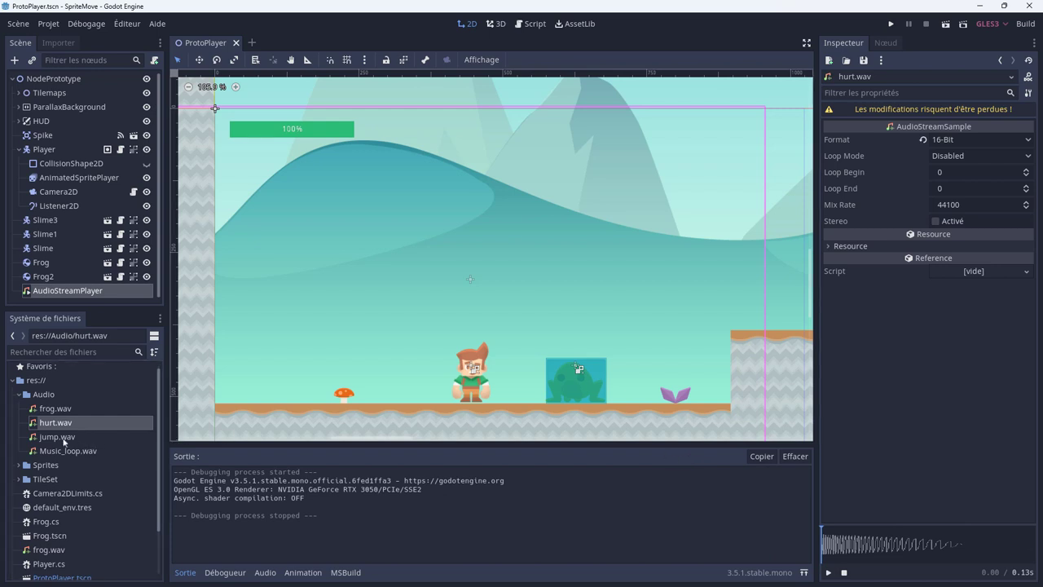
pyautogui.click(44, 149)
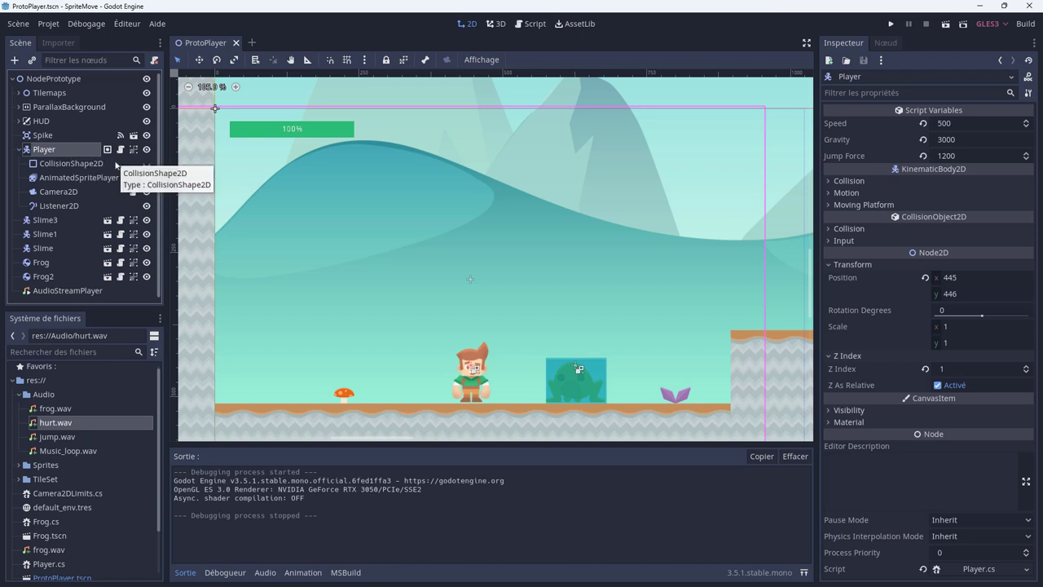
# Add an AudioStreamPlayer2D child under Player, then open Player.cs for editing.
pyautogui.rightClick(60, 153)
pyautogui.click(107, 182)
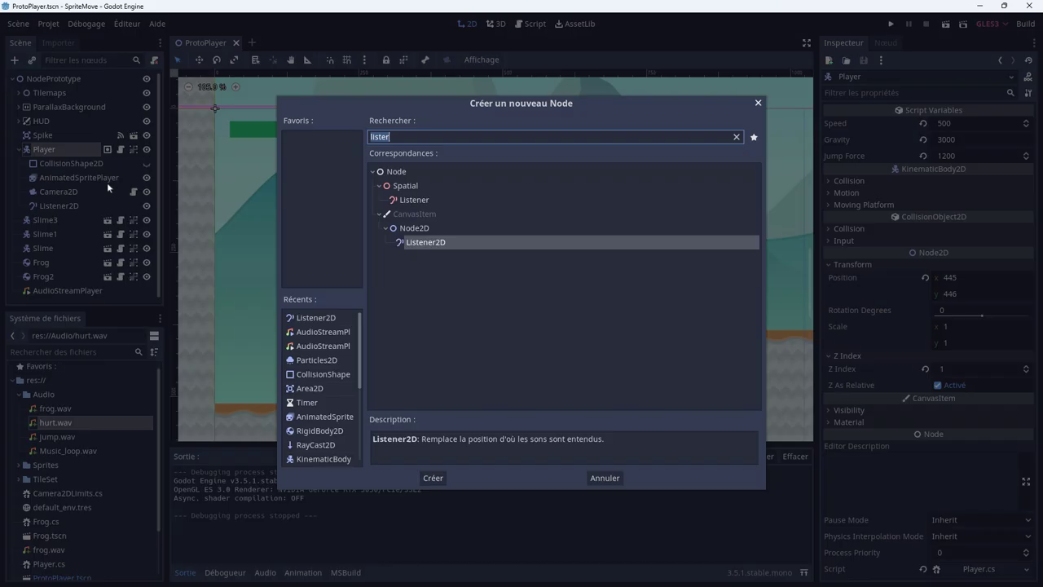
pyautogui.write('a')
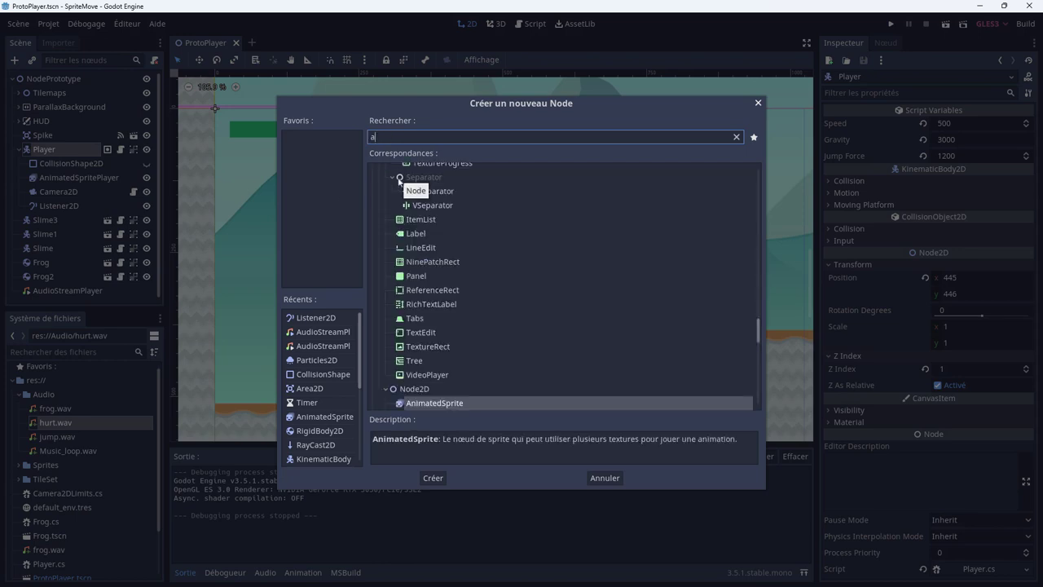
pyautogui.write('udio')
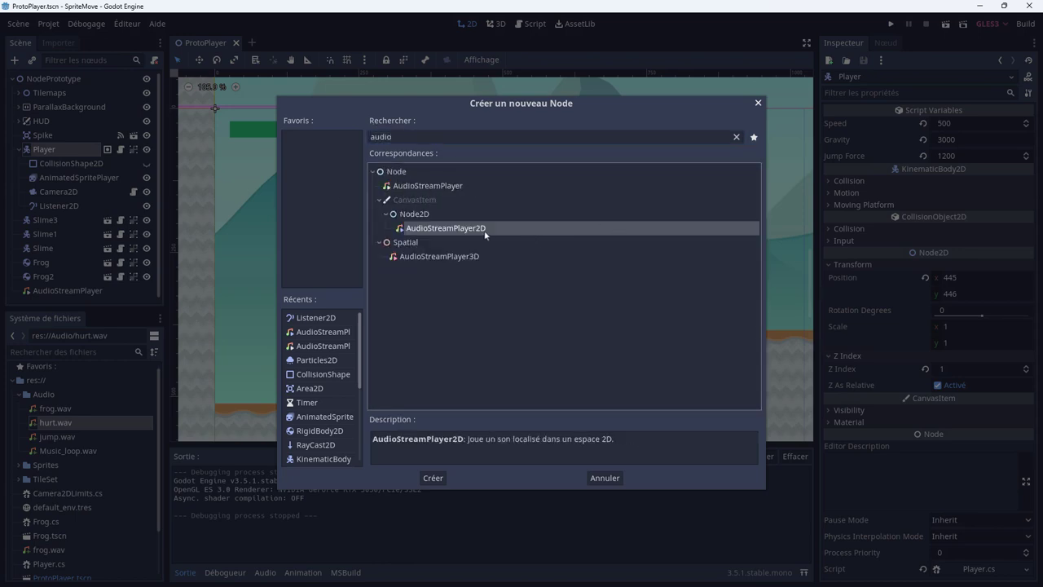
pyautogui.doubleClick(484, 230)
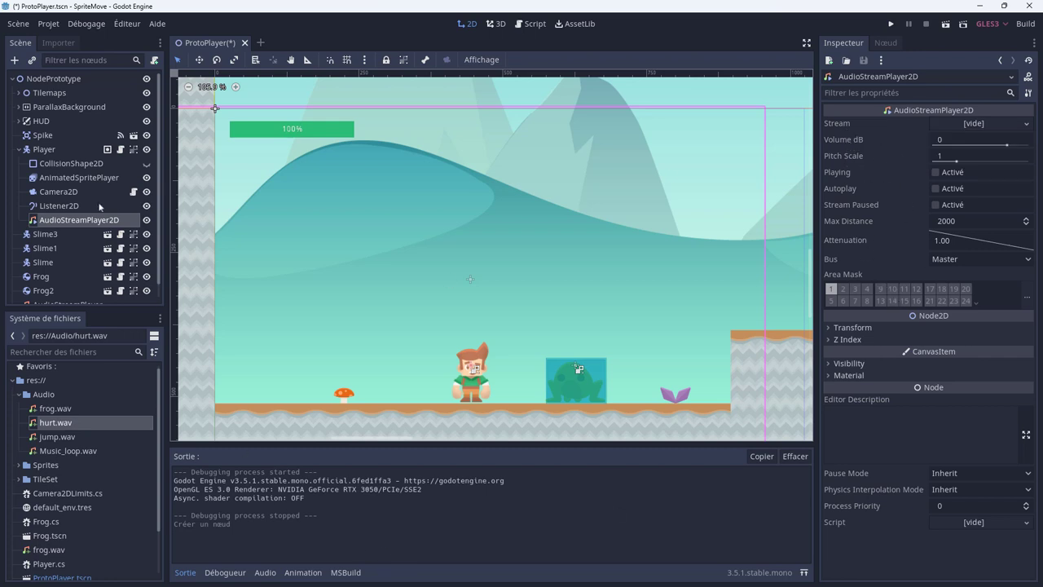
pyautogui.click(121, 150)
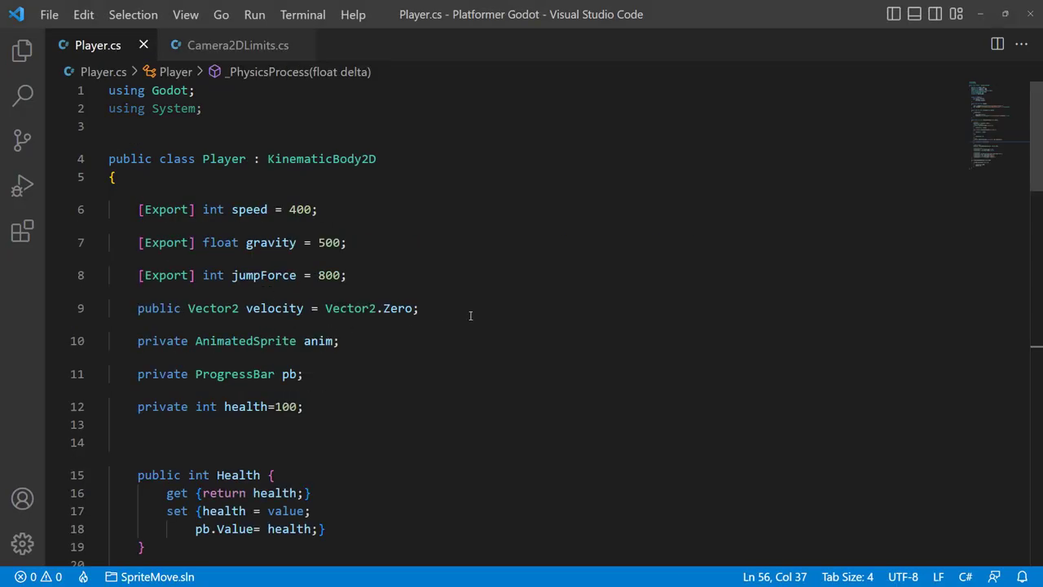
# Below the jumpForce line, add '[Export] AudioStream SfxJump, SfxHurt;' and save Player.cs.
pyautogui.click(416, 284)
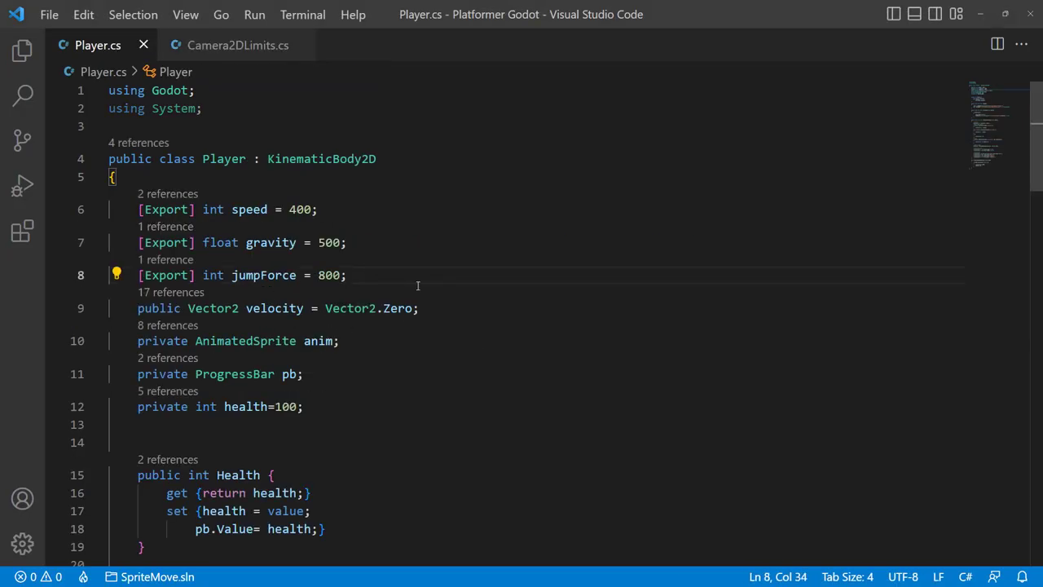
pyautogui.press('Return')
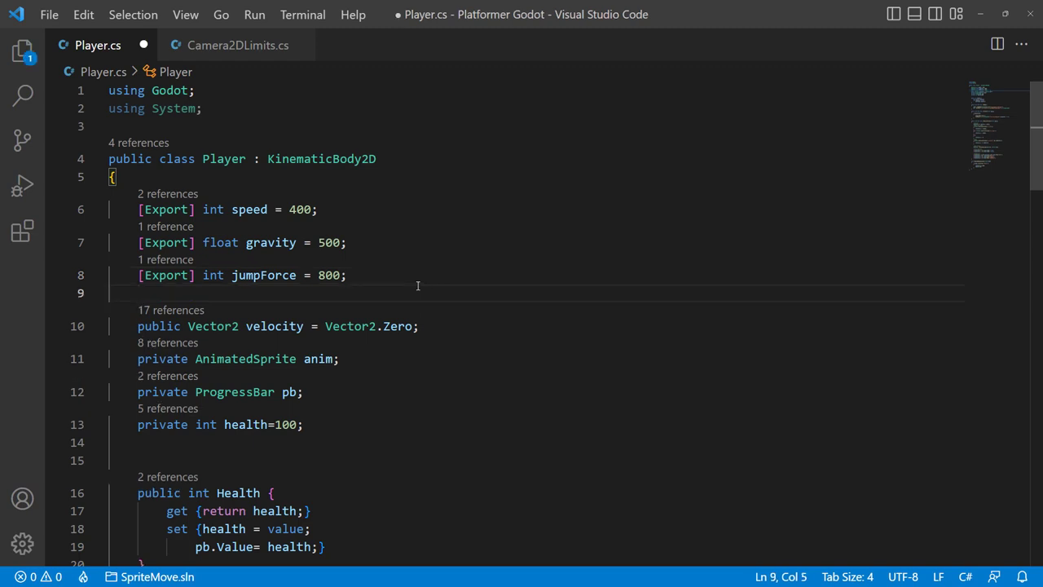
pyautogui.write('[export')
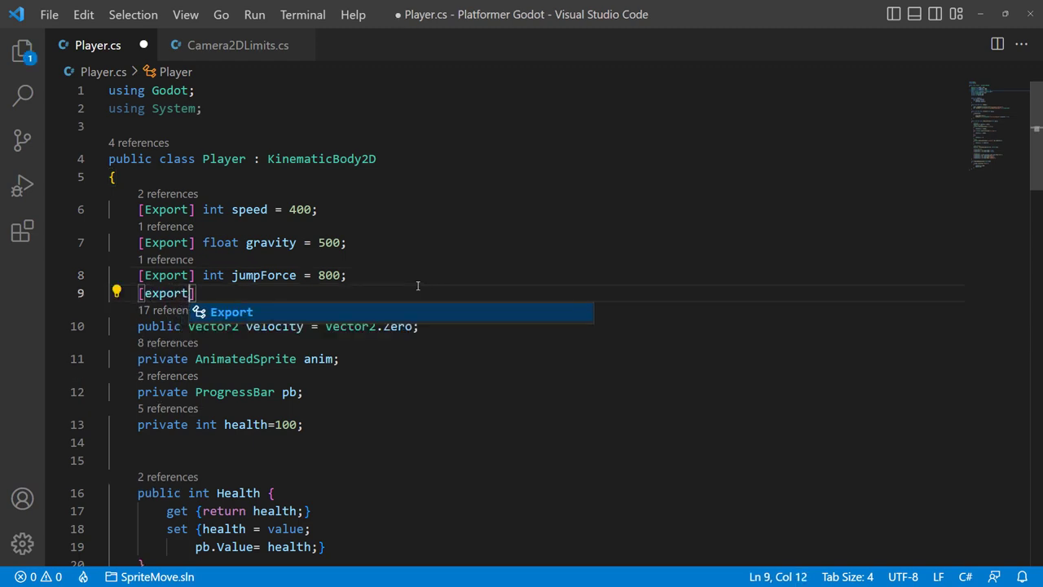
pyautogui.press('Tab')
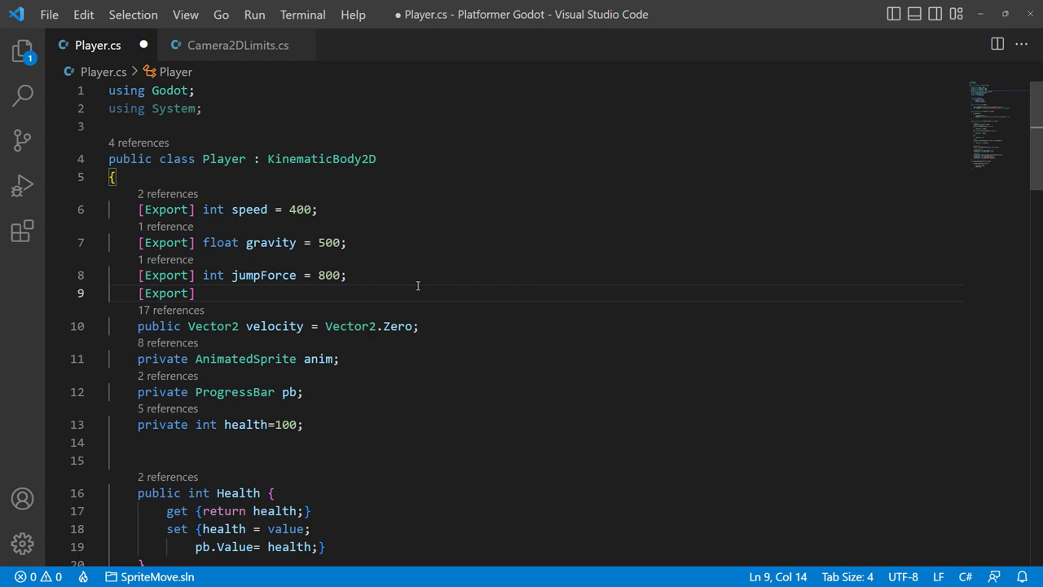
pyautogui.write('audi')
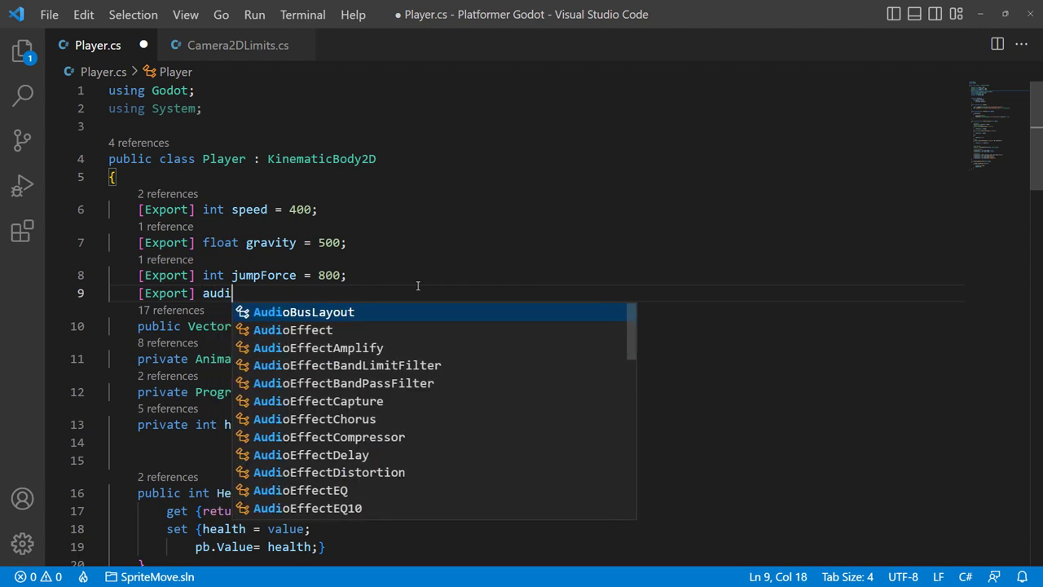
pyautogui.write('os')
pyautogui.press('Down')
pyautogui.press('Tab')
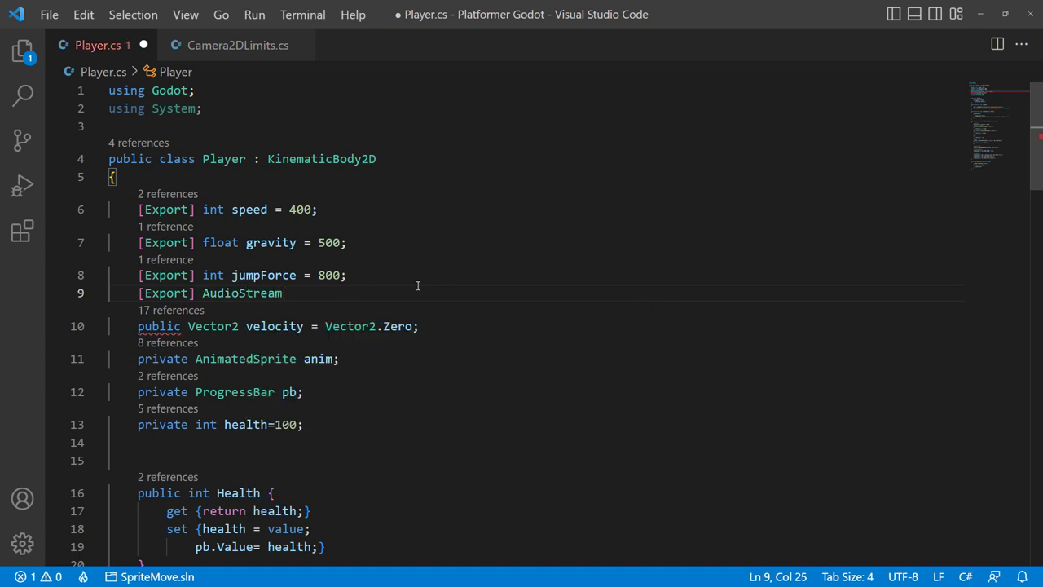
pyautogui.write('au')
pyautogui.press('BackSpace')
pyautogui.press('BackSpace')
pyautogui.write('sf')
pyautogui.write('x')
pyautogui.press('BackSpace')
pyautogui.press('BackSpace')
pyautogui.press('BackSpace')
pyautogui.write('Sfx')
pyautogui.write('Jum')
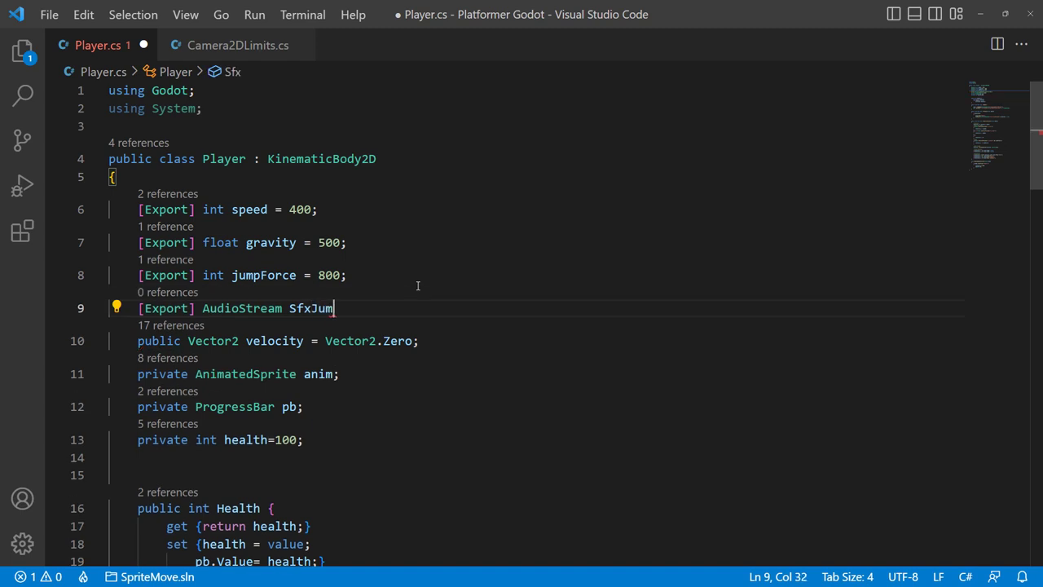
pyautogui.write('p, SfxHu')
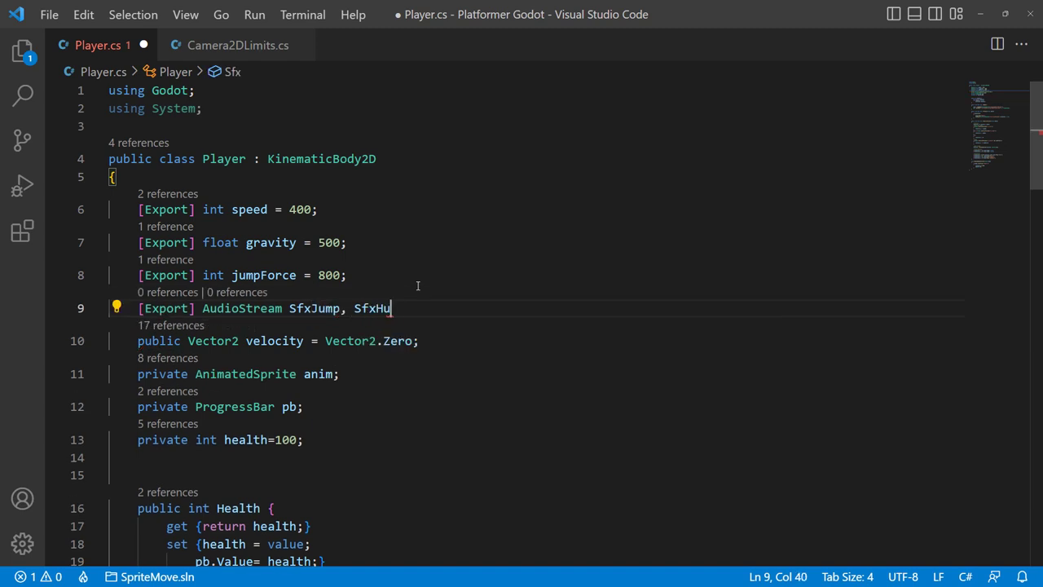
pyautogui.write('rt;')
pyautogui.hotkey('ctrl', 's')
# Declare a 'private AudioStreamPlayer2D audio;' field on line 14.
pyautogui.click(240, 459)
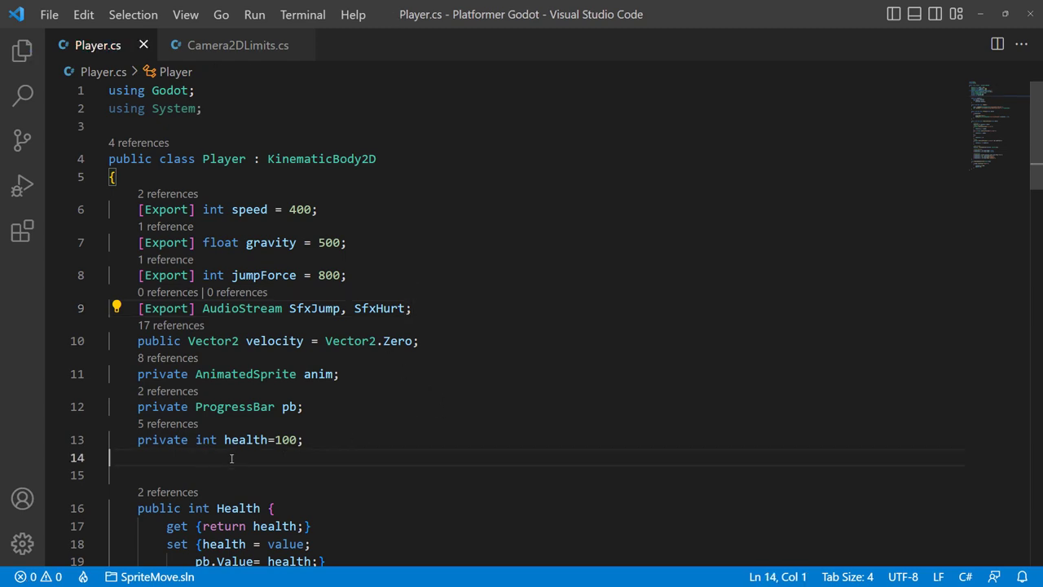
pyautogui.press('Tab')
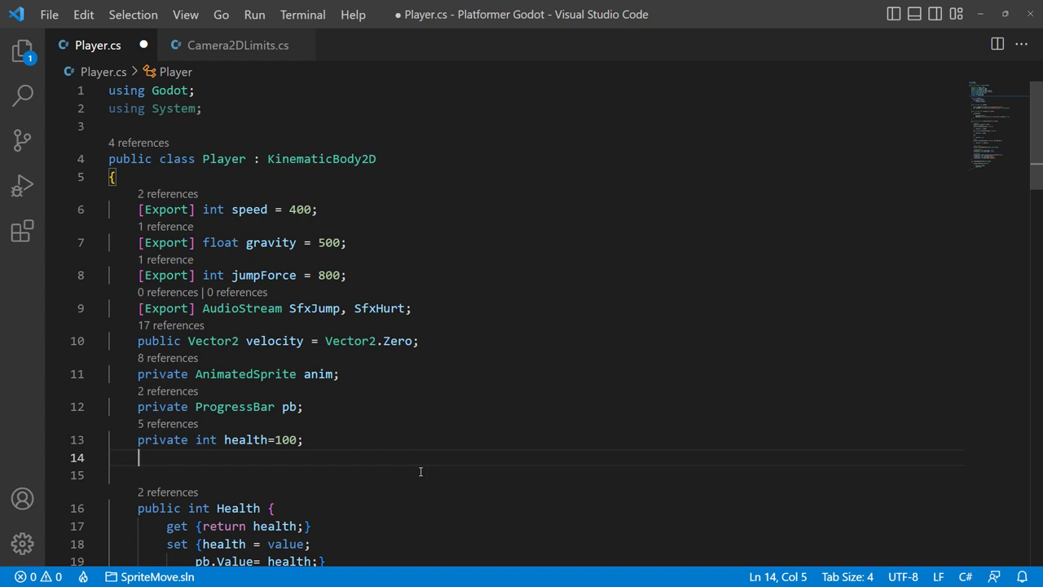
pyautogui.press('Tab')
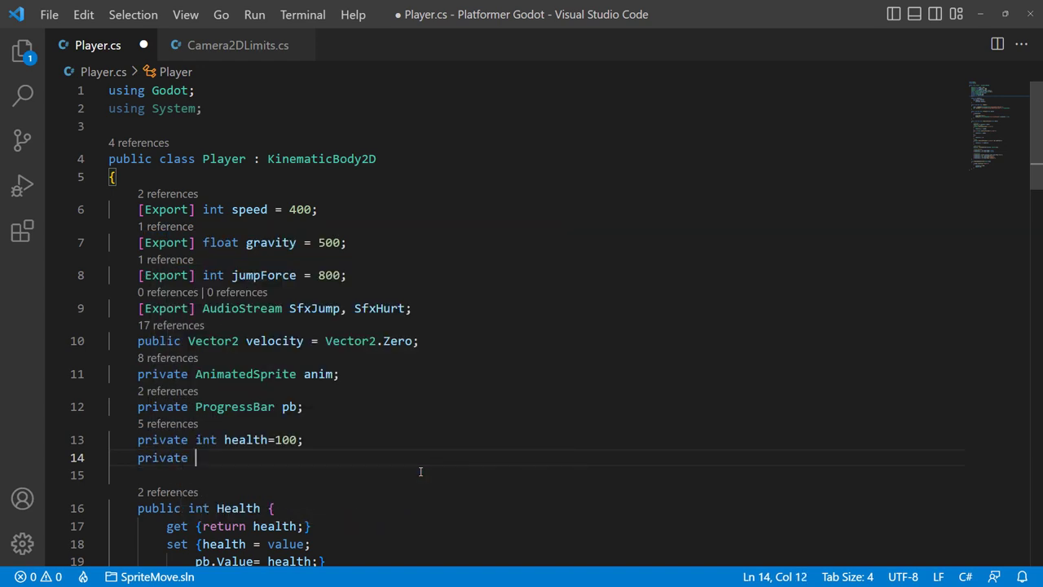
pyautogui.write('audiostr')
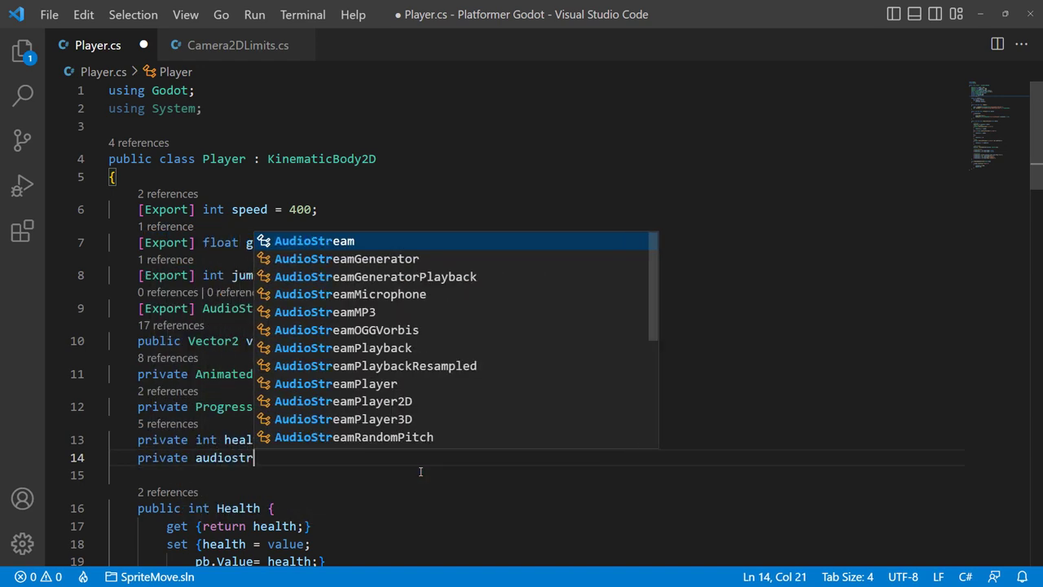
pyautogui.press('Down')
pyautogui.press('Down')
pyautogui.press('Down')
pyautogui.press('Down')
pyautogui.press('Down')
pyautogui.press('Down')
pyautogui.press('Down')
pyautogui.press('Down')
pyautogui.press('Tab')
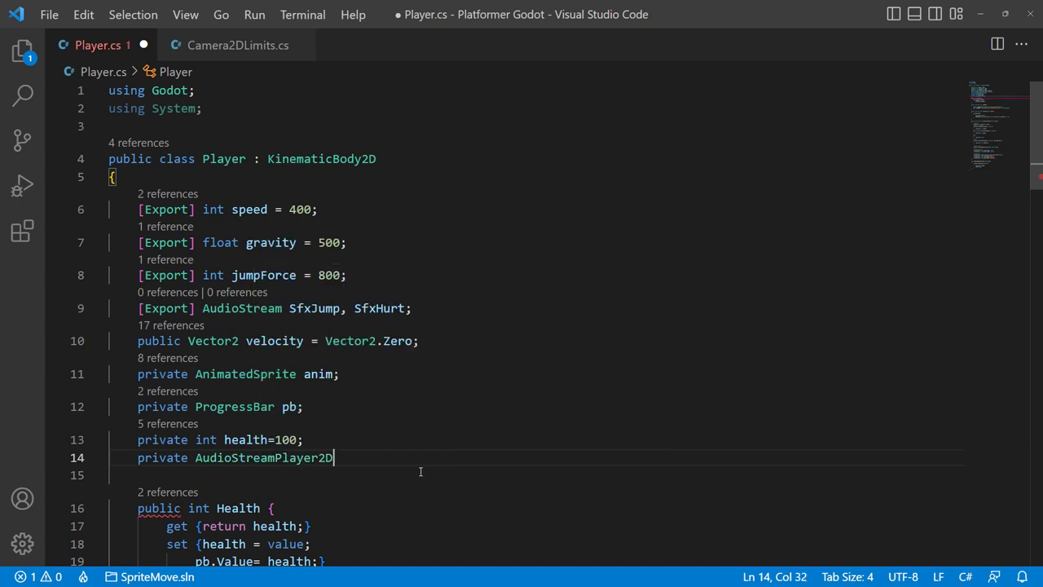
pyautogui.write(' audio;')
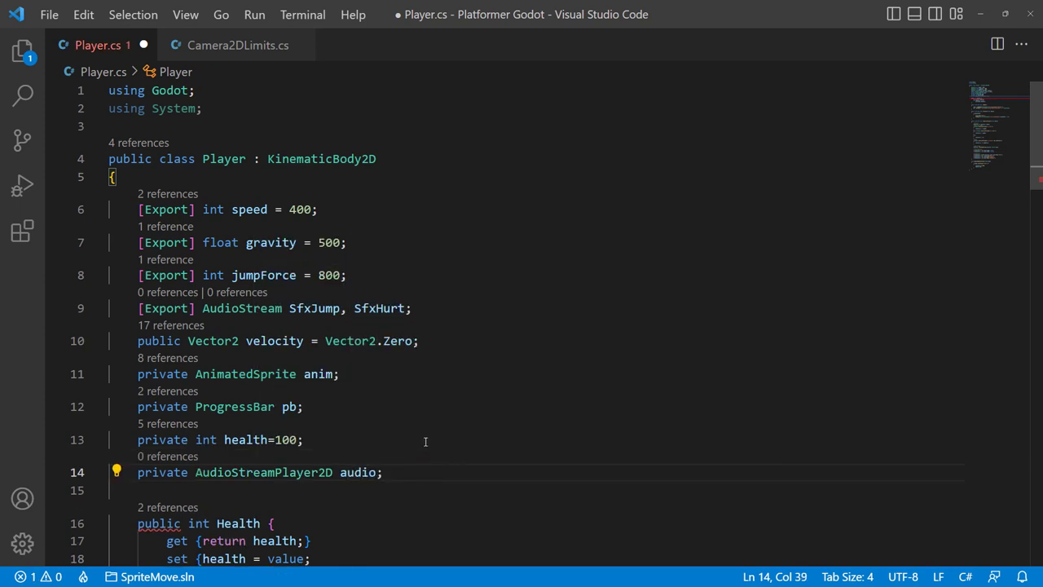
pyautogui.moveTo(426, 440); pyautogui.dragTo(438, 430)
pyautogui.scroll(-3, 438, 430)
pyautogui.scroll(-3, 437, 431)
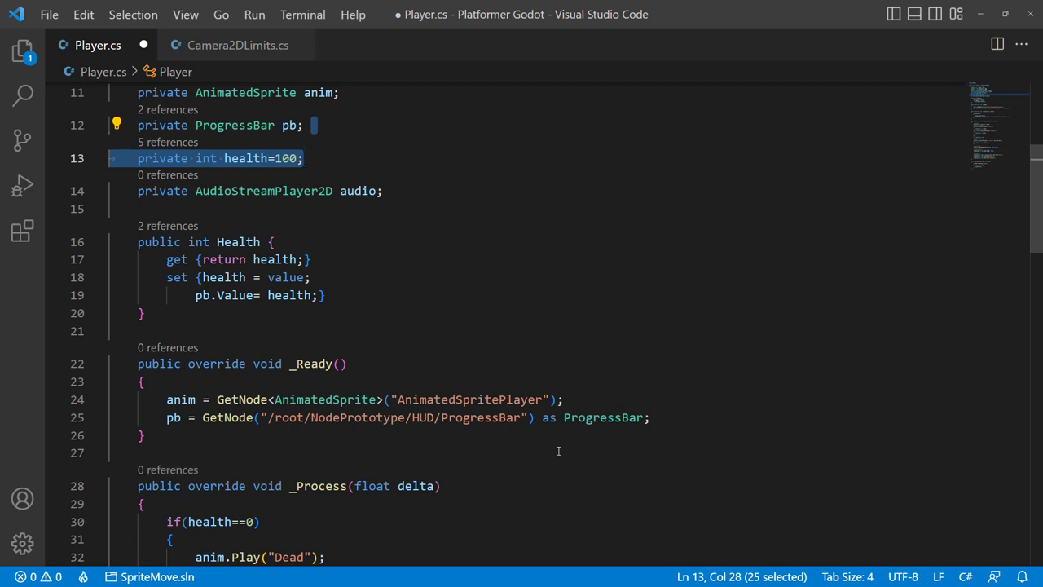
# In _Ready, start the line 'audio = GetNode<AudioStreamPlayer2D>("'.
pyautogui.click(662, 419)
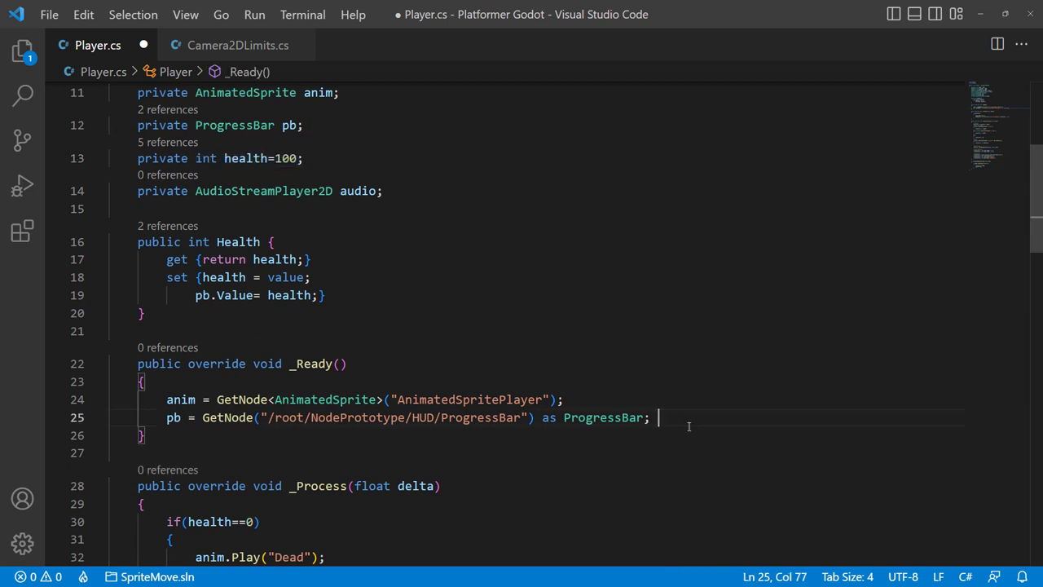
pyautogui.press('Return')
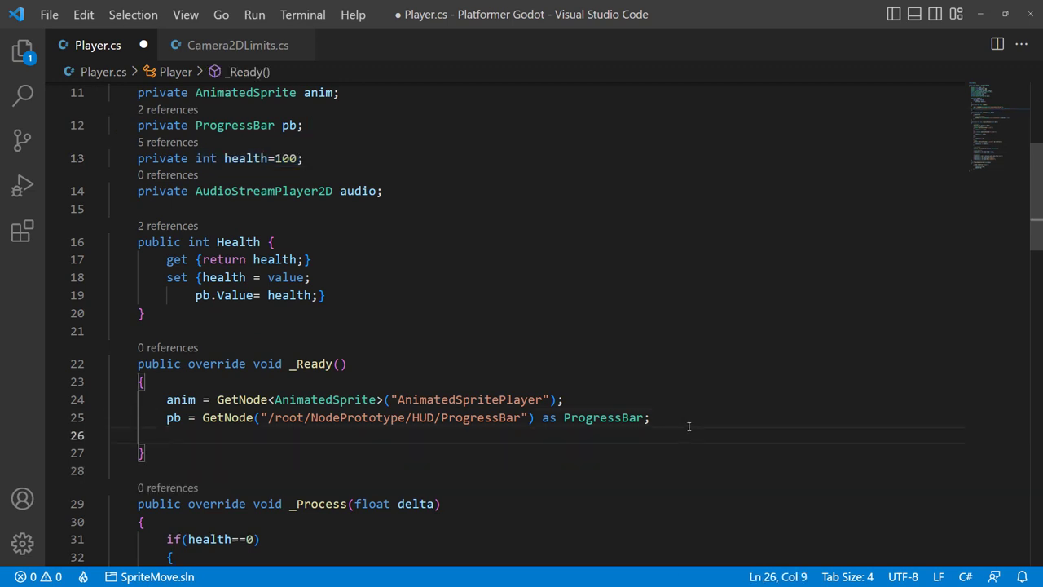
pyautogui.write('audio')
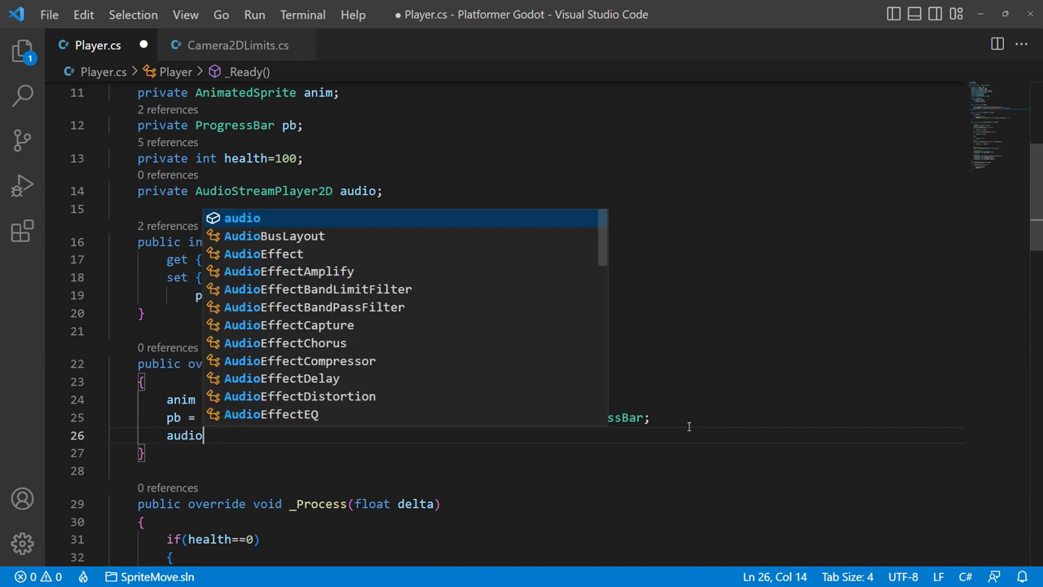
pyautogui.write(' = get')
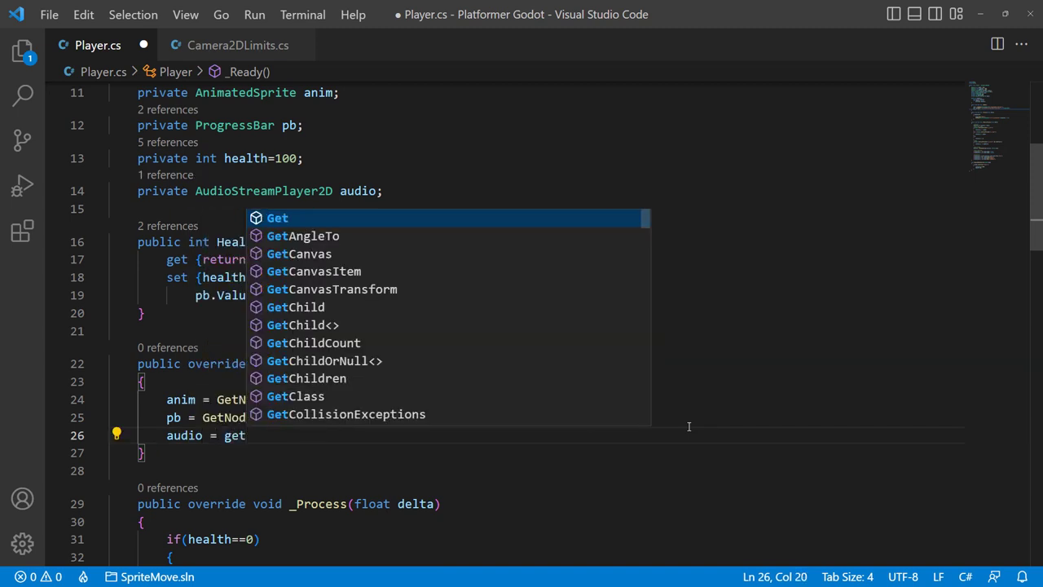
pyautogui.write('no')
pyautogui.press('Down')
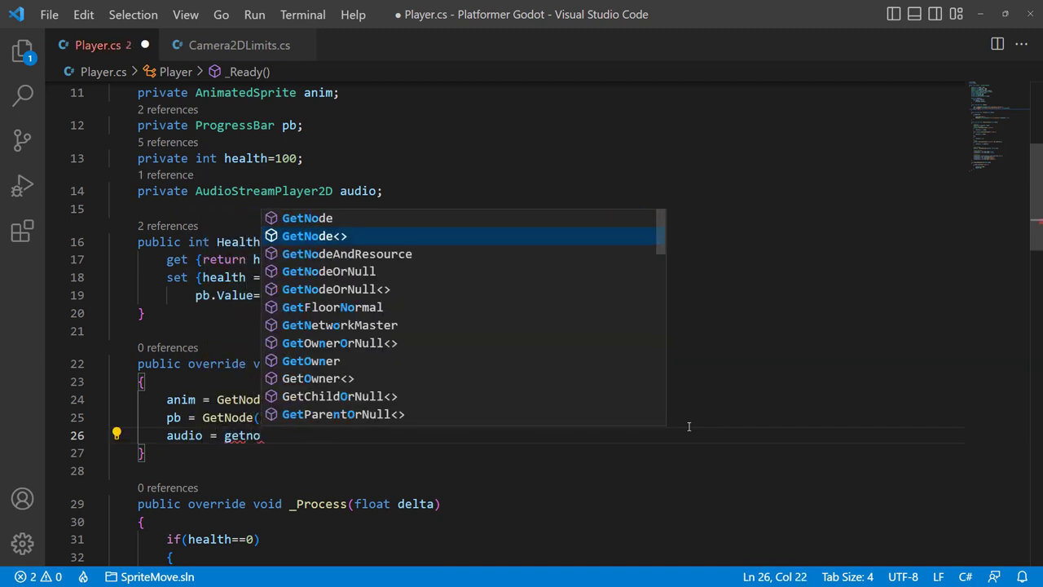
pyautogui.press('Return')
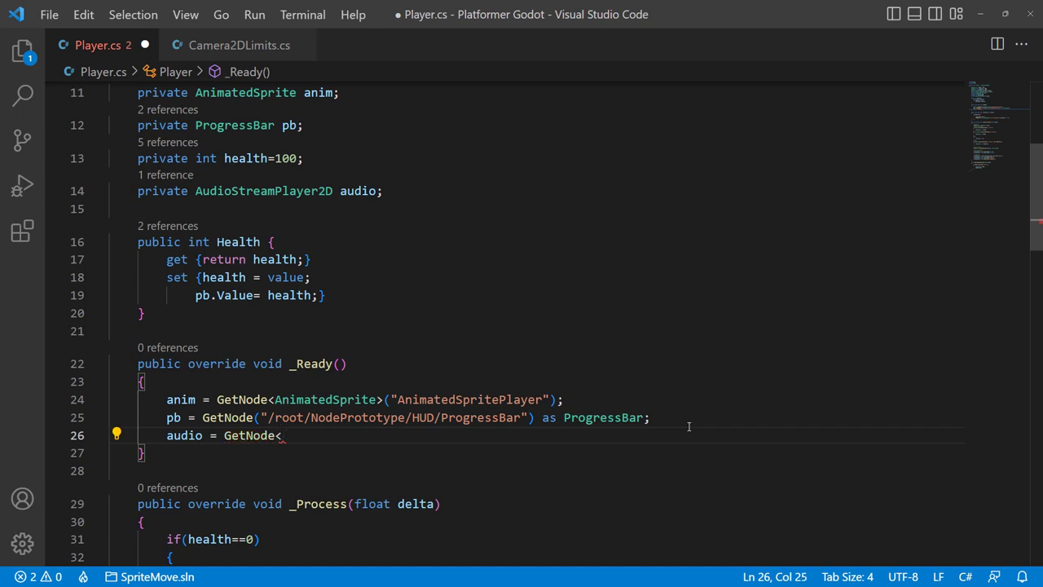
pyautogui.write('stre')
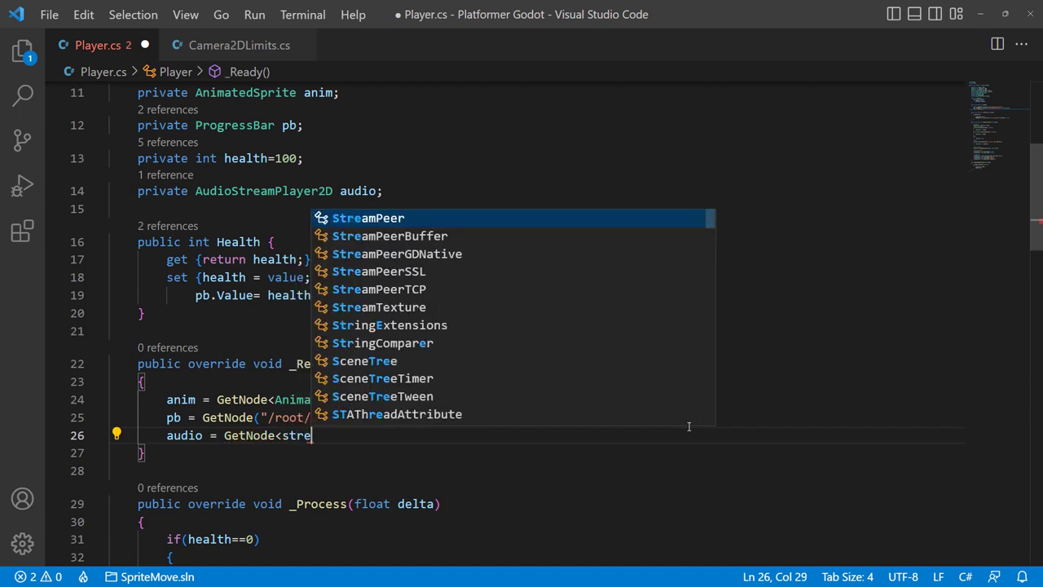
pyautogui.press('Down')
pyautogui.press('BackSpace')
pyautogui.press('BackSpace')
pyautogui.press('BackSpace')
pyautogui.press('BackSpace')
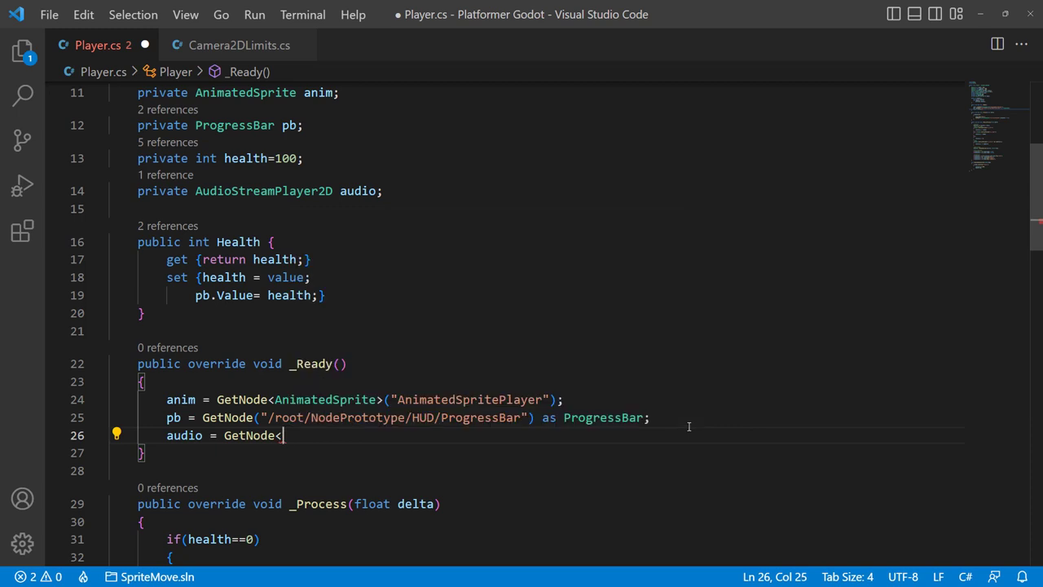
pyautogui.write('audios')
pyautogui.press('Down')
pyautogui.press('Down')
pyautogui.press('Down')
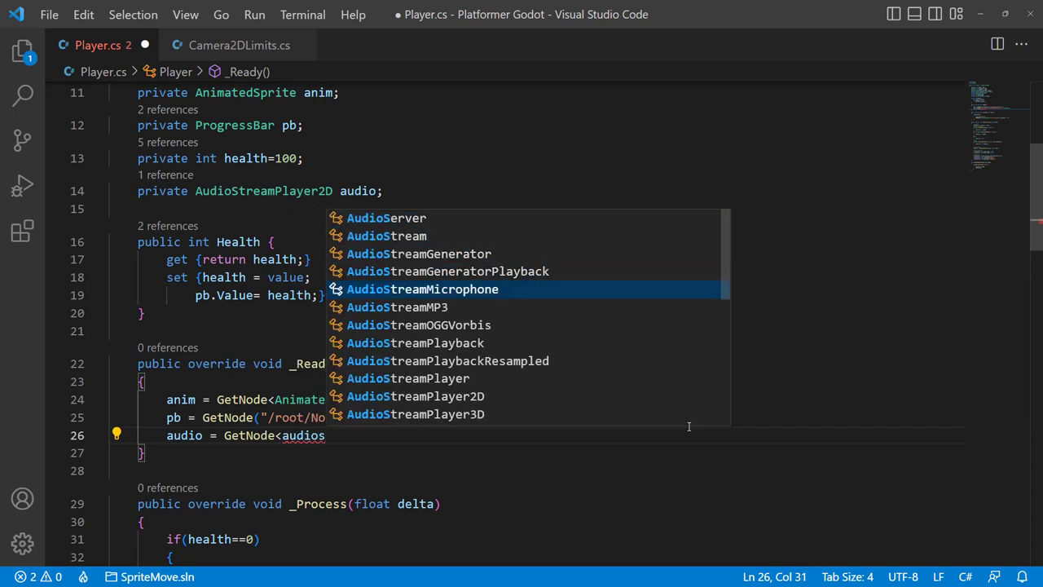
pyautogui.press('Down')
pyautogui.press('Down')
pyautogui.press('Down')
pyautogui.press('Down')
pyautogui.press('Down')
pyautogui.press('Down')
pyautogui.press('Return')
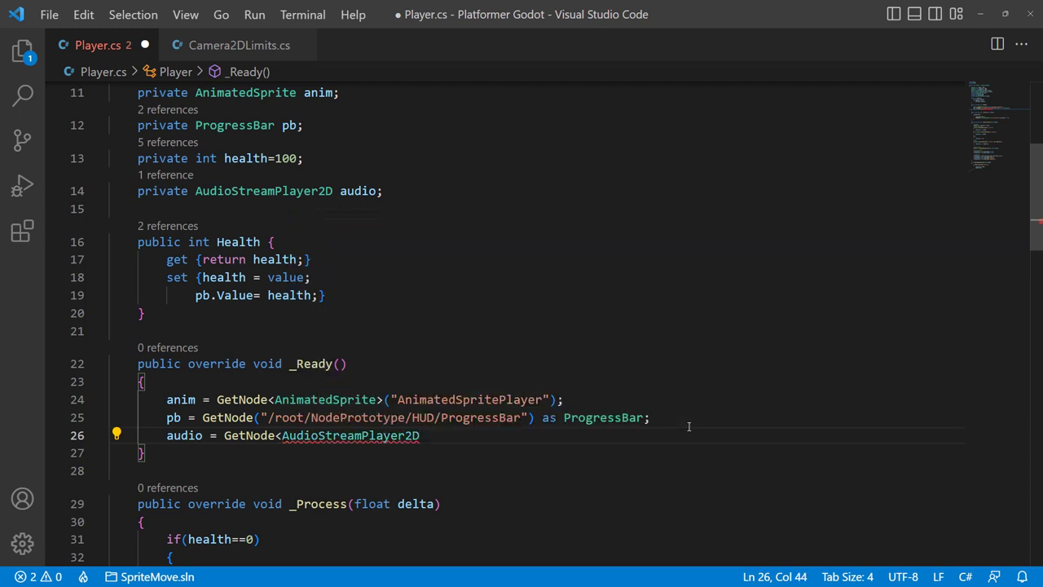
pyautogui.write('>(')
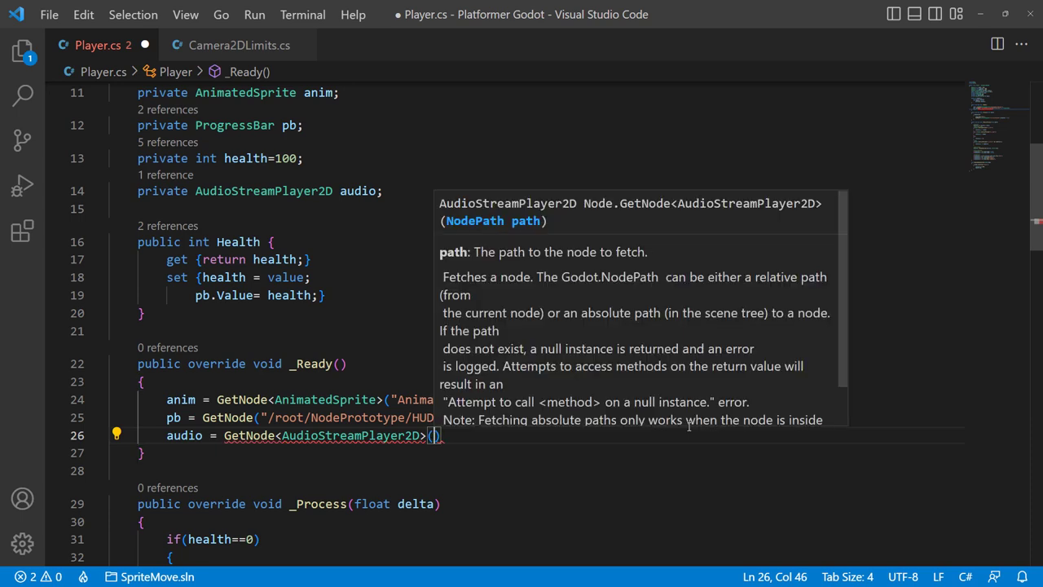
pyautogui.write('"')
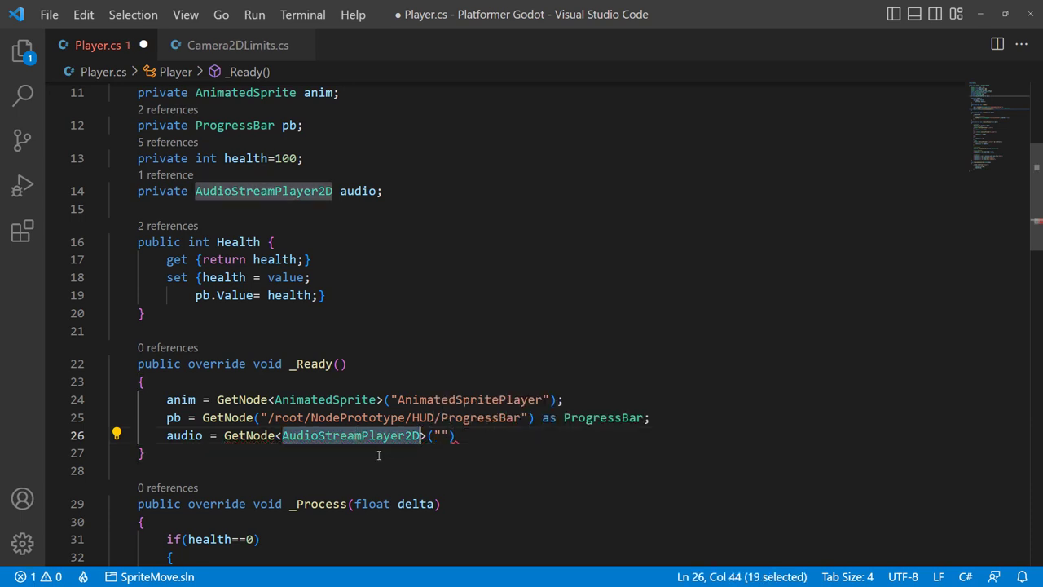
# Fill the quotes with "AudioStreamPlayer2D", end the line with a semicolon, and save.
pyautogui.doubleClick(420, 435)
pyautogui.hotkey('ctrl', 'c')
pyautogui.click(440, 435)
pyautogui.hotkey('ctrl', 'v')
pyautogui.click(617, 435)
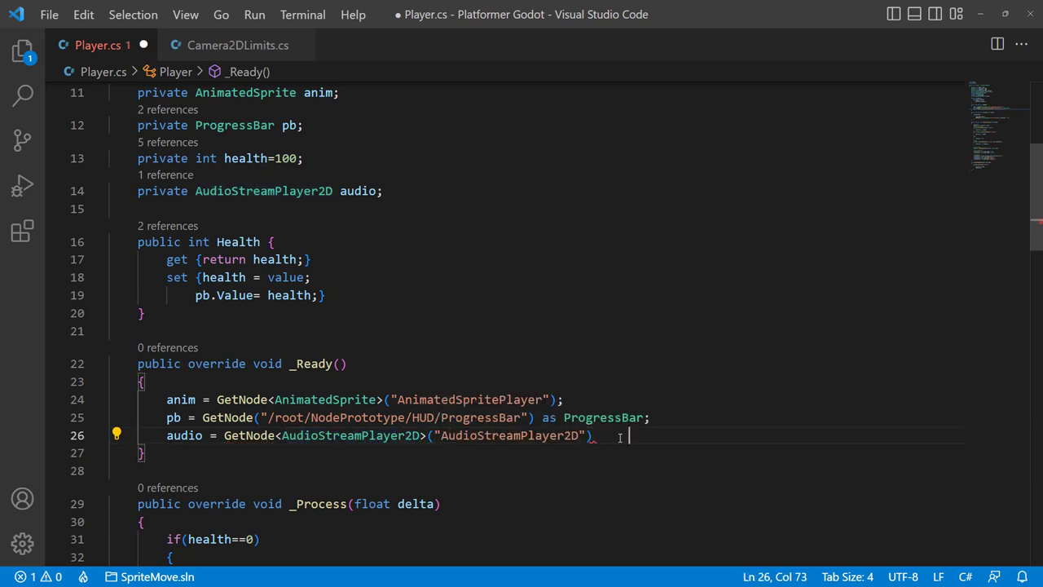
pyautogui.press('BackSpace')
pyautogui.write(';')
pyautogui.hotkey('ctrl', 's')
pyautogui.click(595, 465)
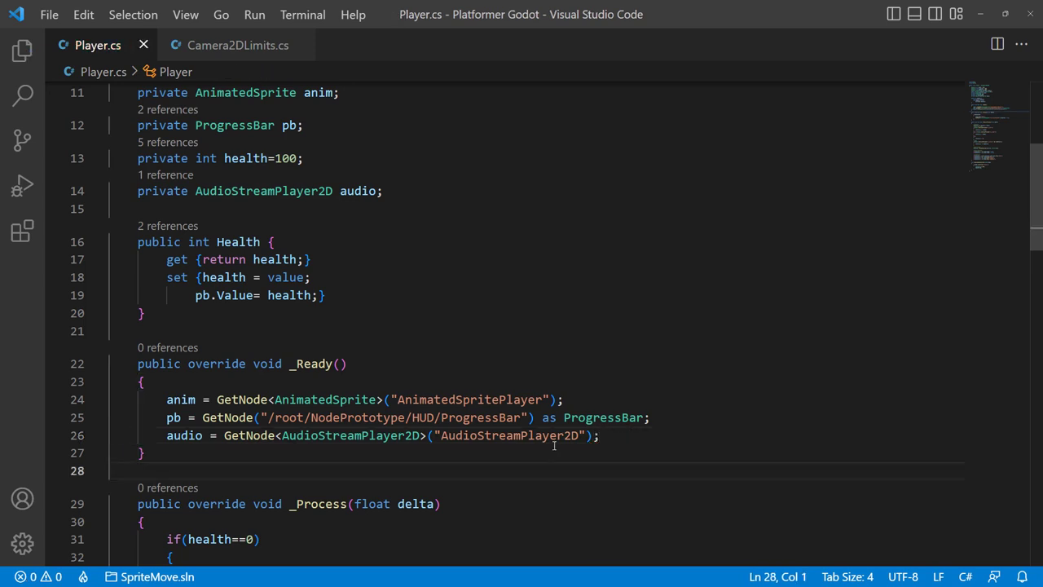
# In the jump block, add 'audio.Stream = SfxJump;' after the jumpForce line.
pyautogui.scroll(-1, 554, 446)
pyautogui.doubleClick(180, 346)
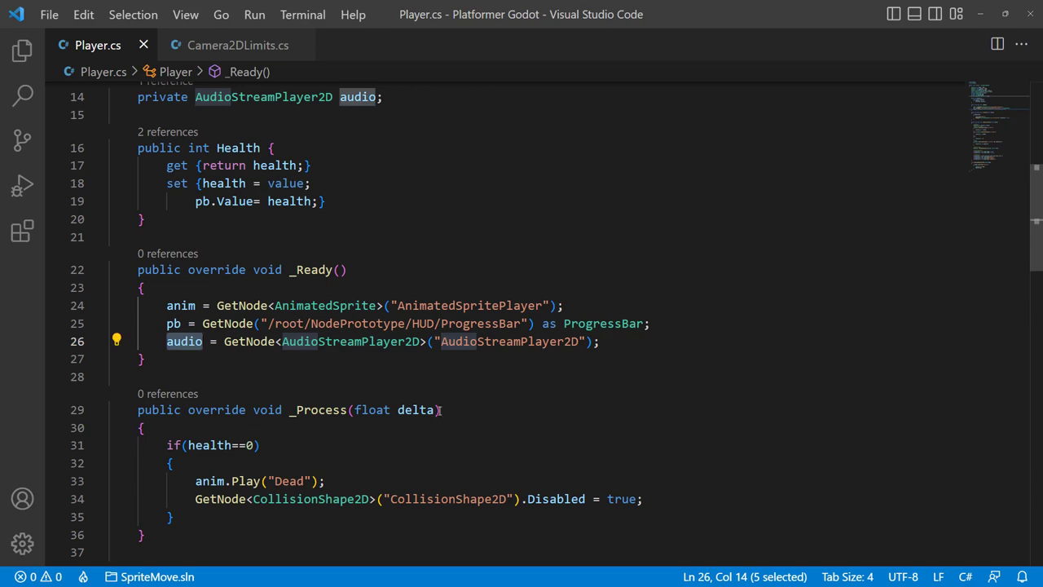
pyautogui.scroll(-2, 442, 421)
pyautogui.scroll(-1, 444, 420)
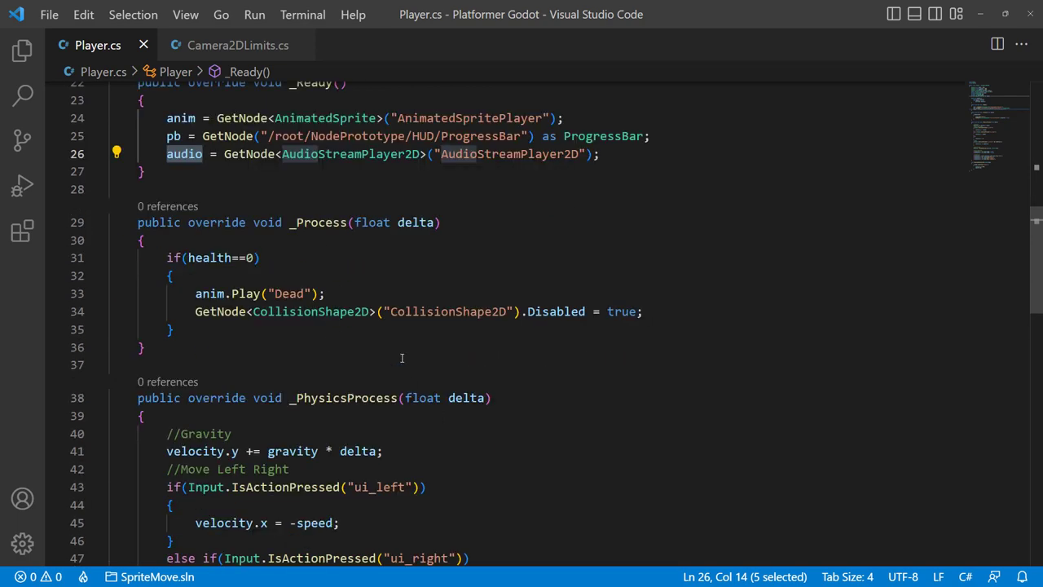
pyautogui.scroll(-2, 500, 397)
pyautogui.scroll(-3, 500, 398)
pyautogui.scroll(-2, 498, 397)
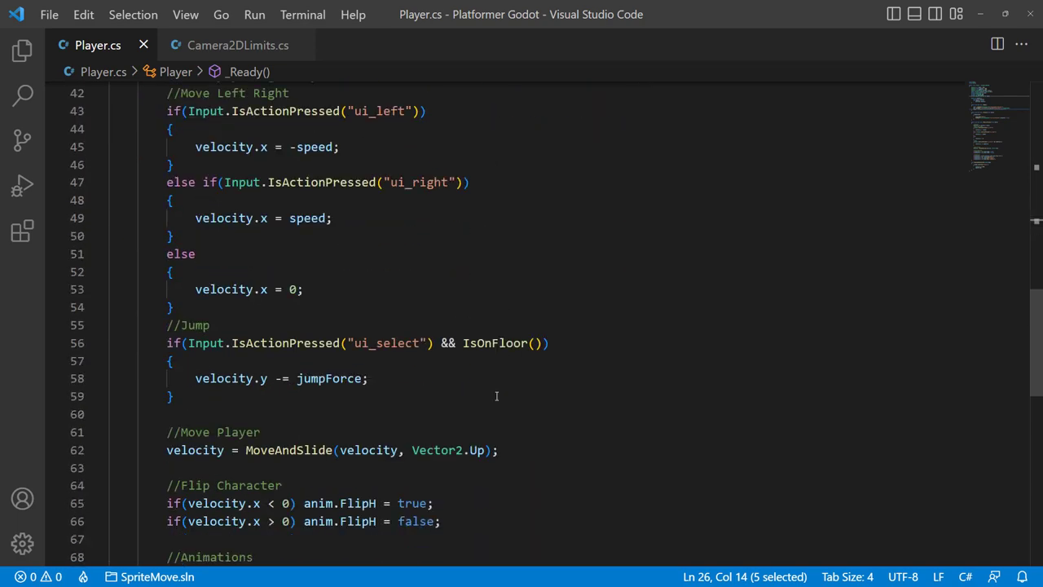
pyautogui.scroll(-1, 496, 396)
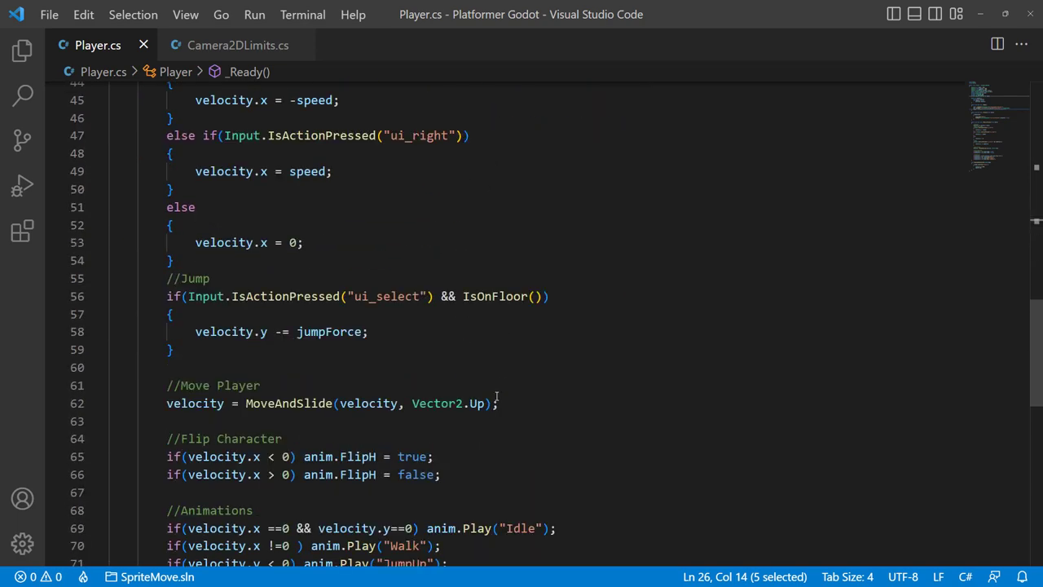
pyautogui.click(371, 333)
pyautogui.press('Return')
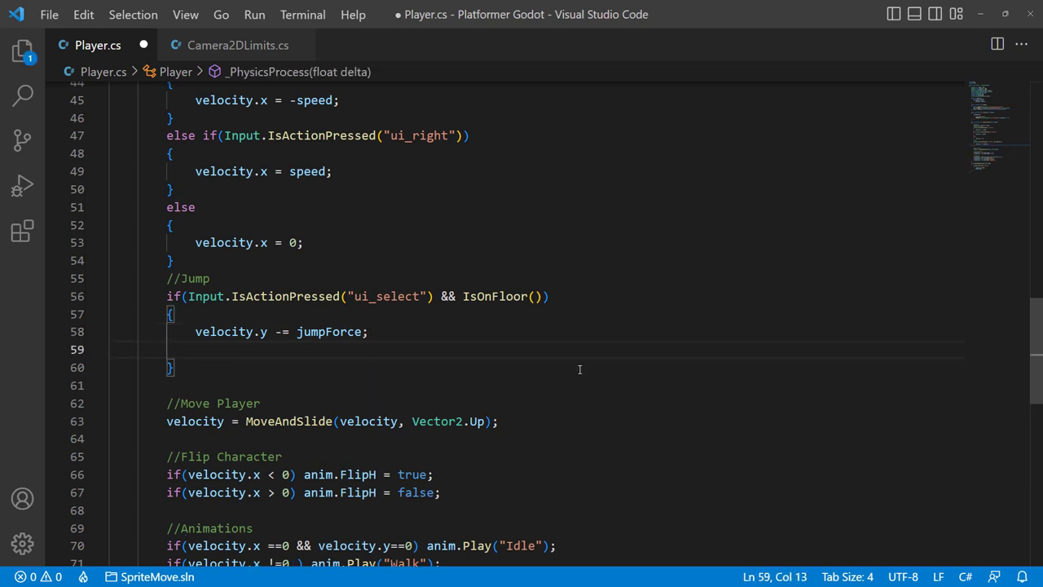
pyautogui.write('audio')
pyautogui.press('Escape')
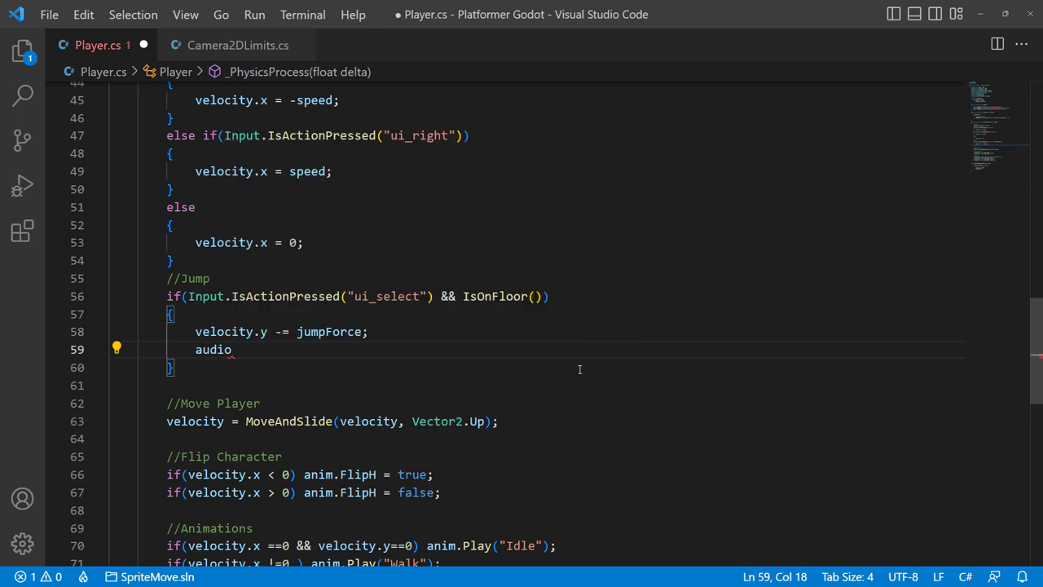
pyautogui.write('.s')
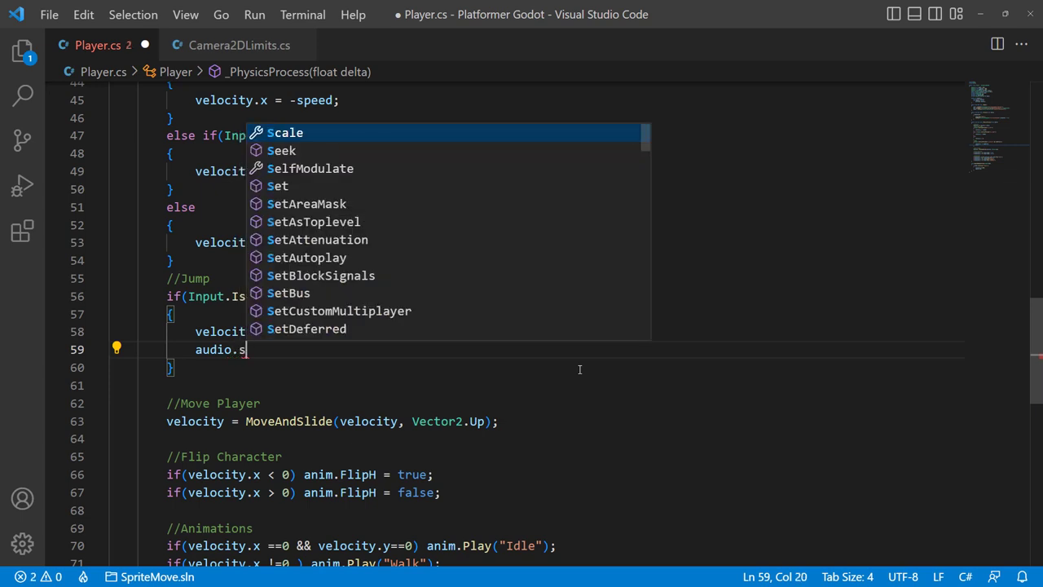
pyautogui.write('tre')
pyautogui.press('Tab')
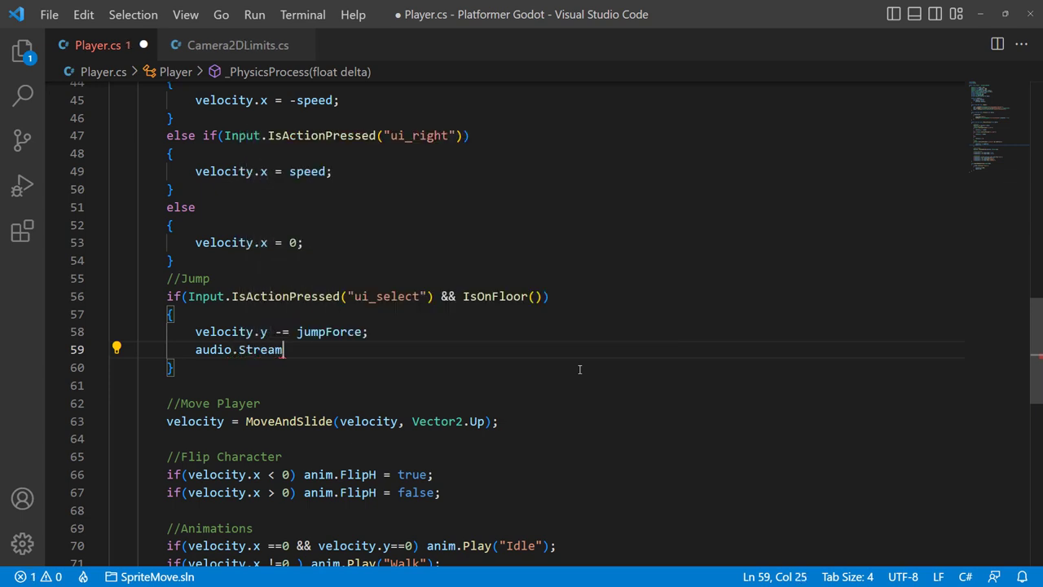
pyautogui.write(' = sfx')
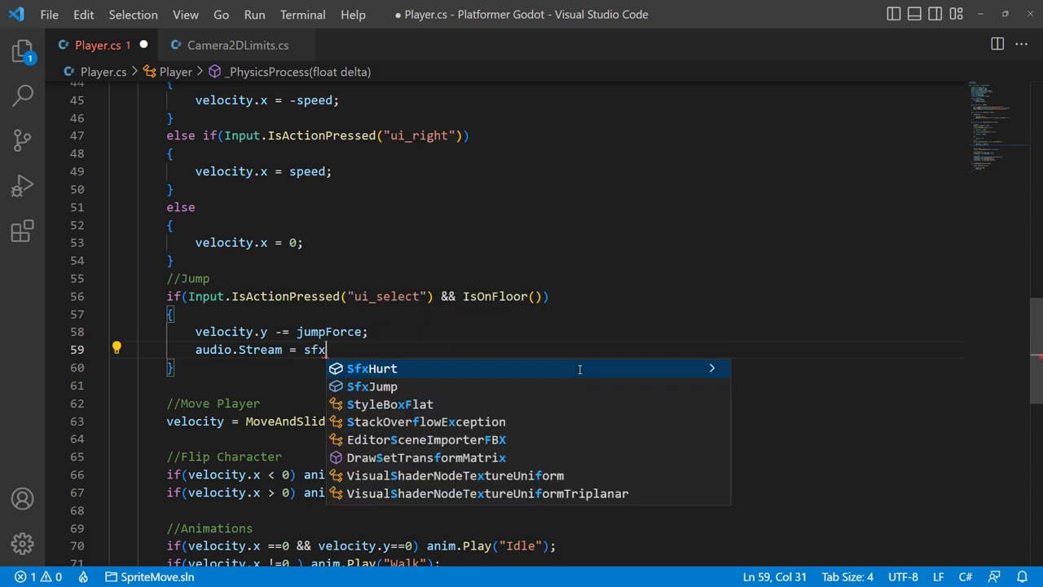
pyautogui.press('Down')
pyautogui.press('Tab')
pyautogui.write(';')
# Add 'audio.Play();' on the next line and save Player.cs.
pyautogui.press('Return')
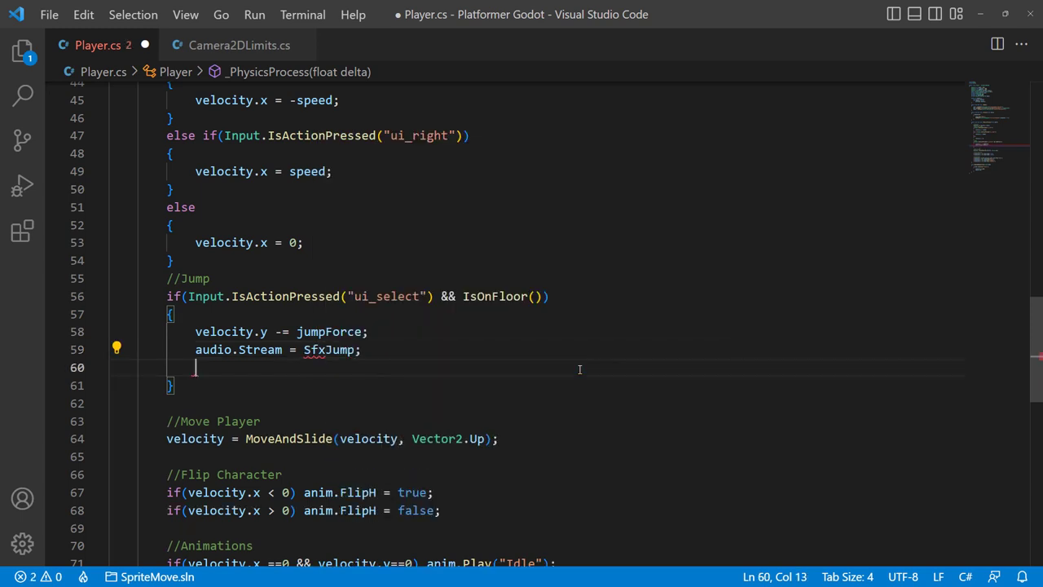
pyautogui.write('audio.')
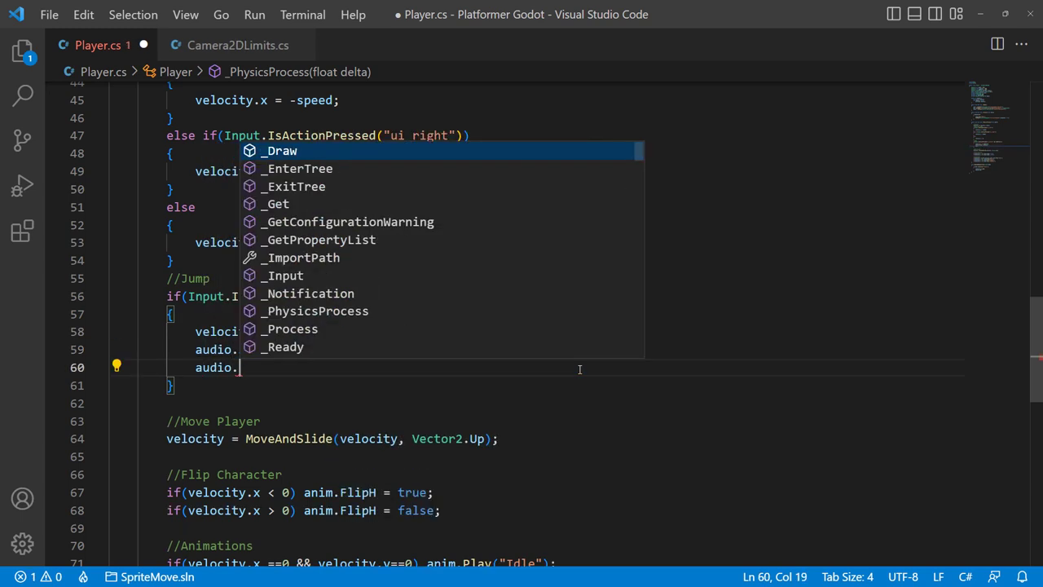
pyautogui.write('Play();')
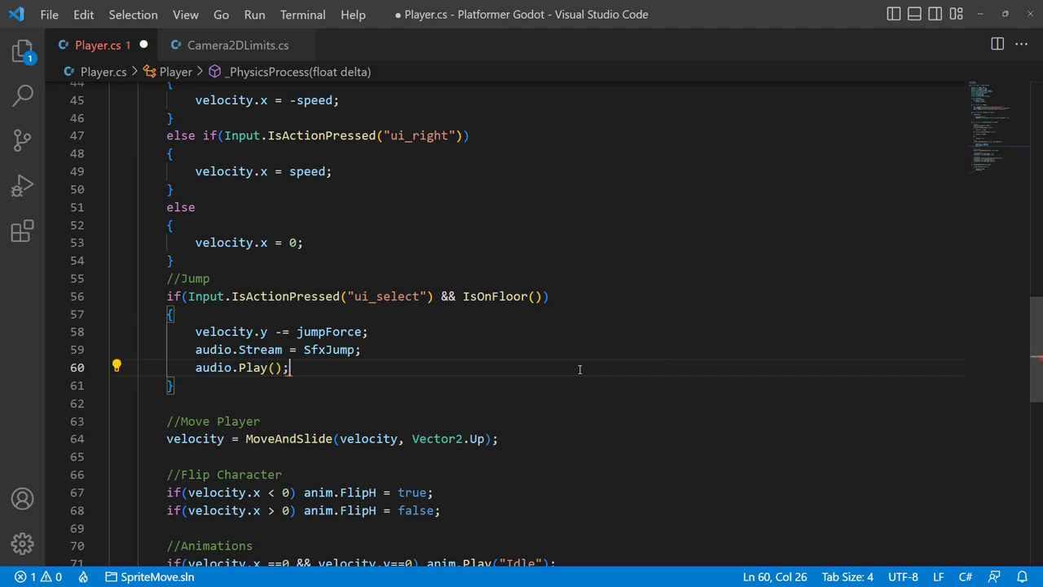
pyautogui.hotkey('ctrl', 's')
# Select Player, rebuild, and assign jump.wav to Sfx Jump and hurt.wav to Sfx Hurt.
pyautogui.click(980, 14)
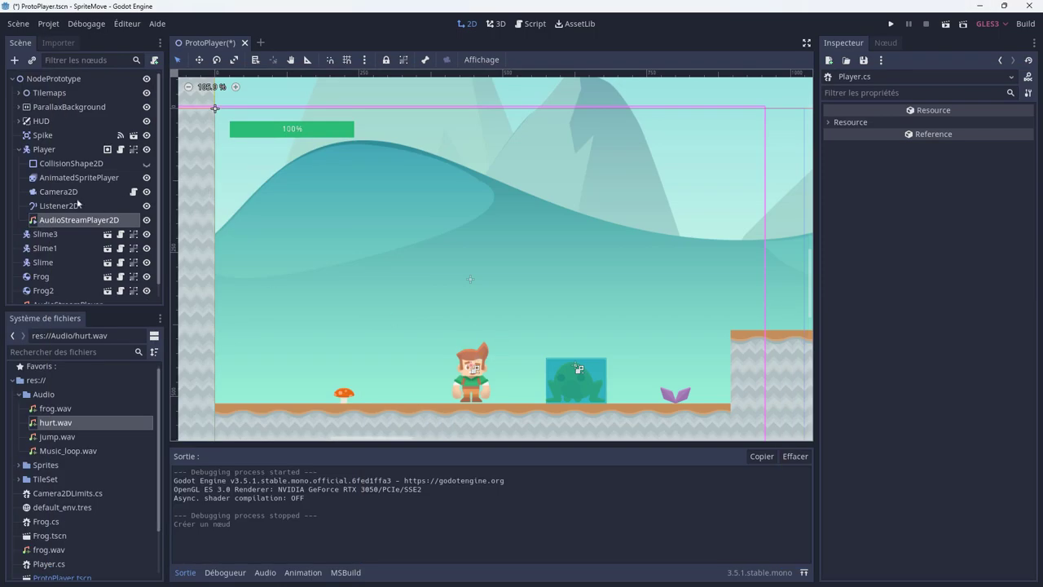
pyautogui.click(44, 150)
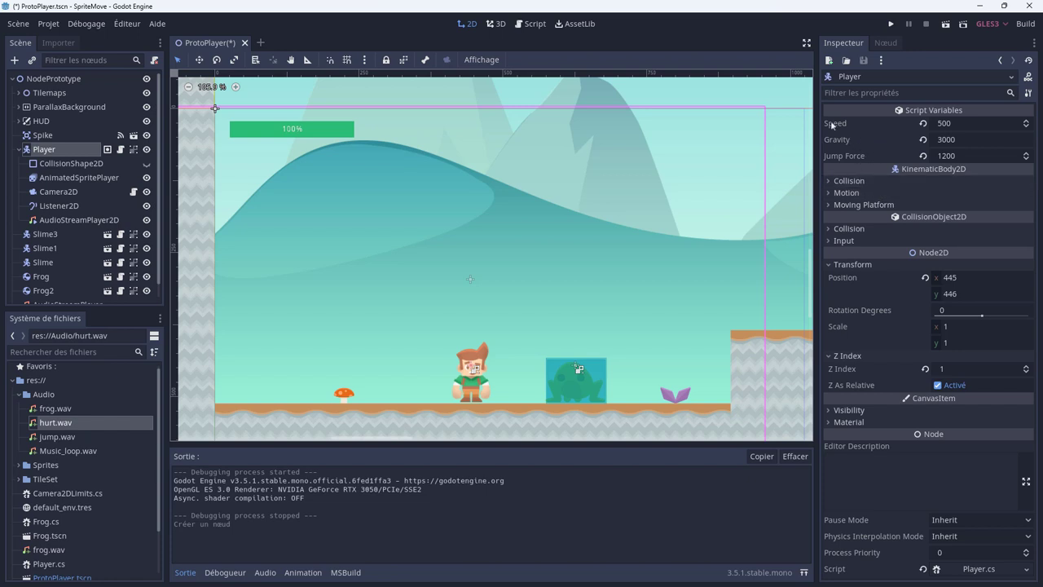
pyautogui.click(891, 25)
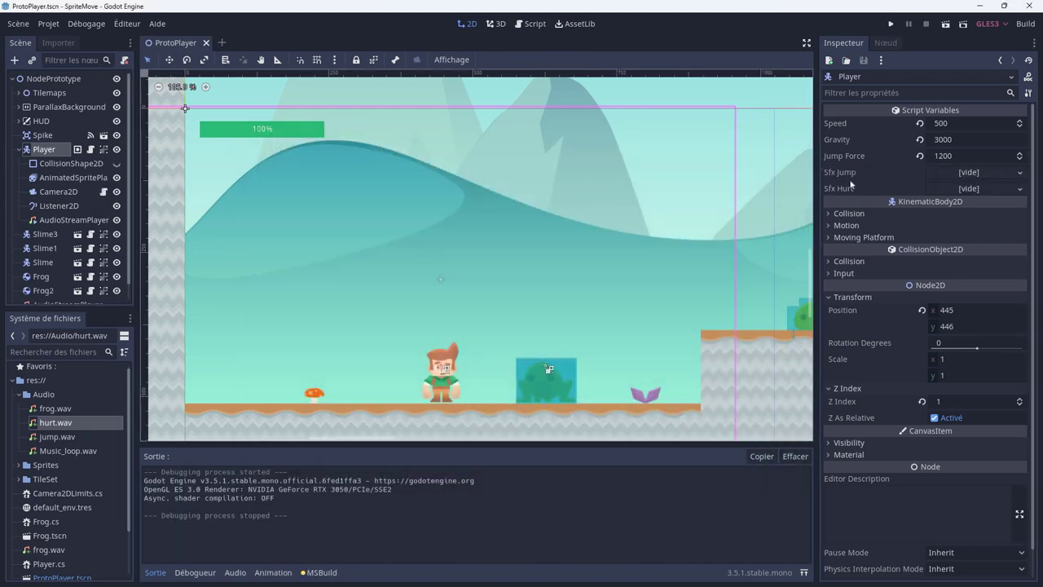
pyautogui.moveTo(54, 438); pyautogui.dragTo(956, 182)
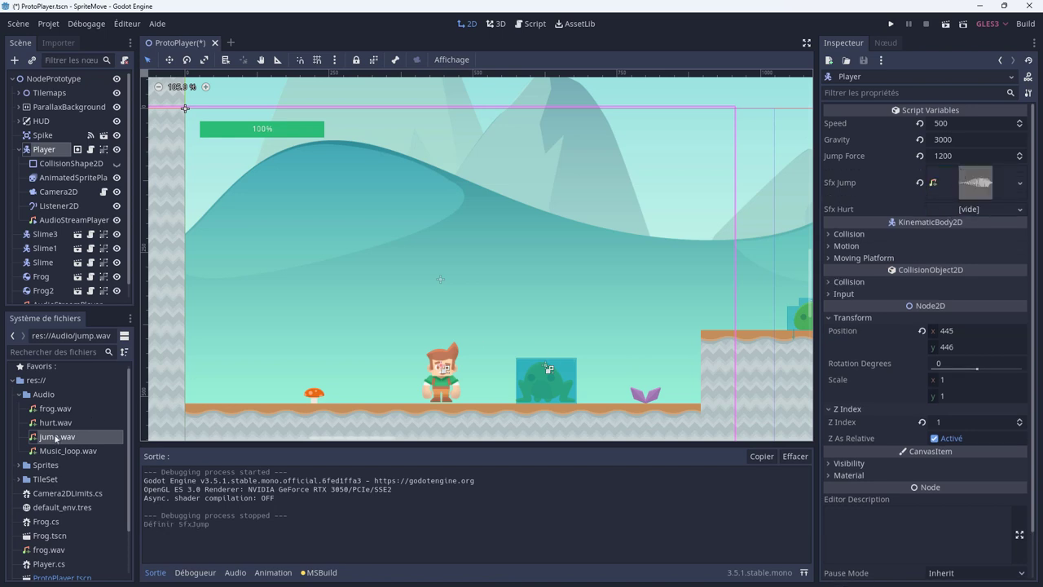
pyautogui.moveTo(55, 422); pyautogui.dragTo(955, 210)
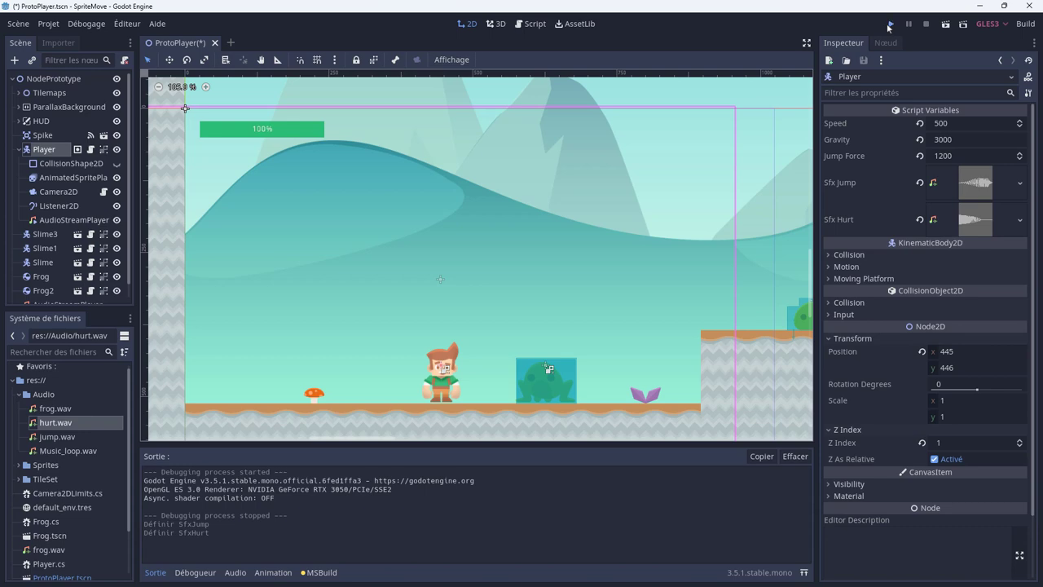
# Run the game, walk and jump repeatedly to hear the jump sound, then close it and reopen Player.cs.
pyautogui.click(890, 26)
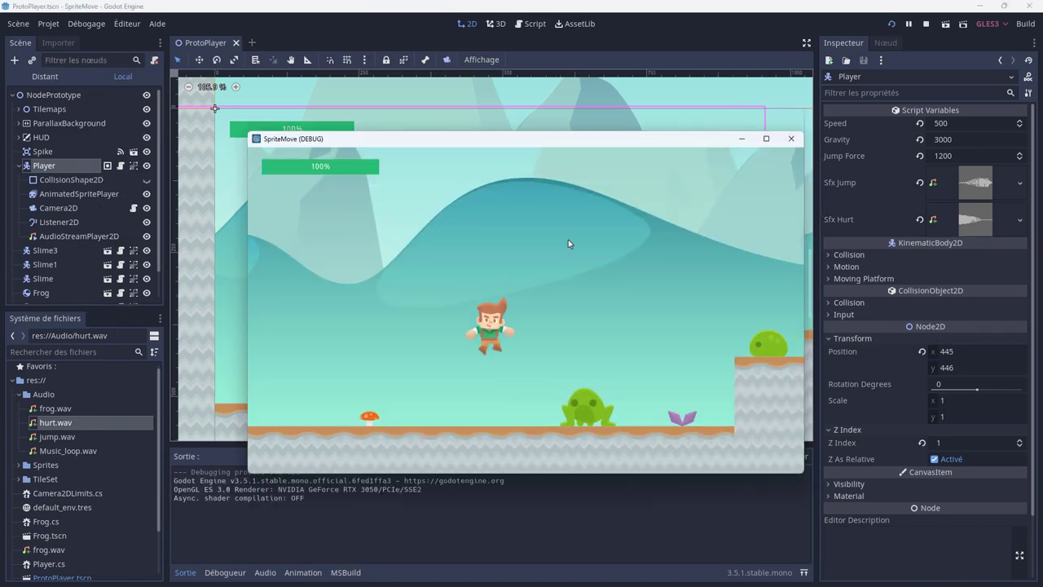
pyautogui.press('space')
pyautogui.press('Left')
pyautogui.press('space')
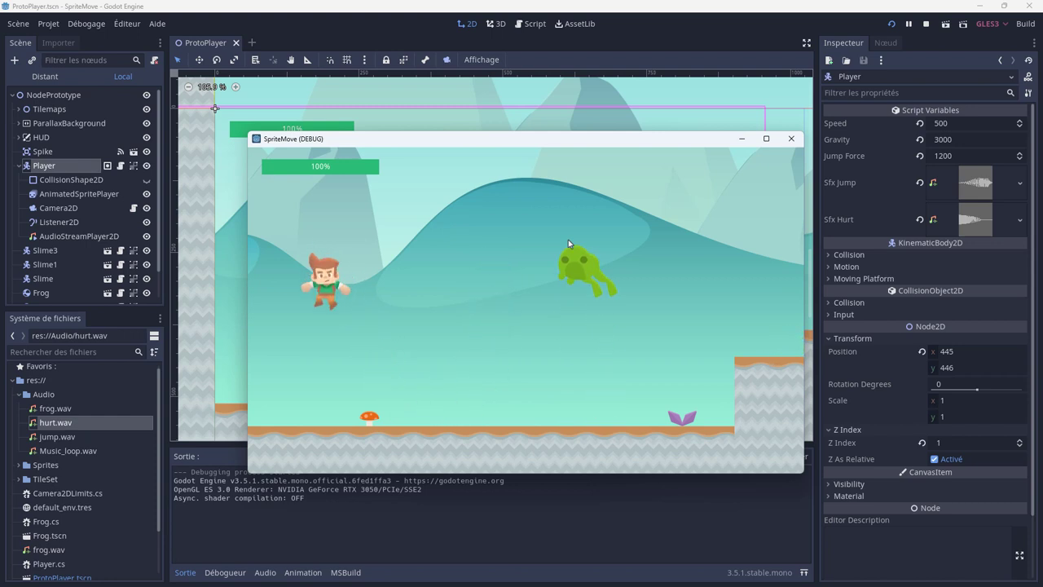
pyautogui.press('Right')
pyautogui.press('space')
pyautogui.press('Right')
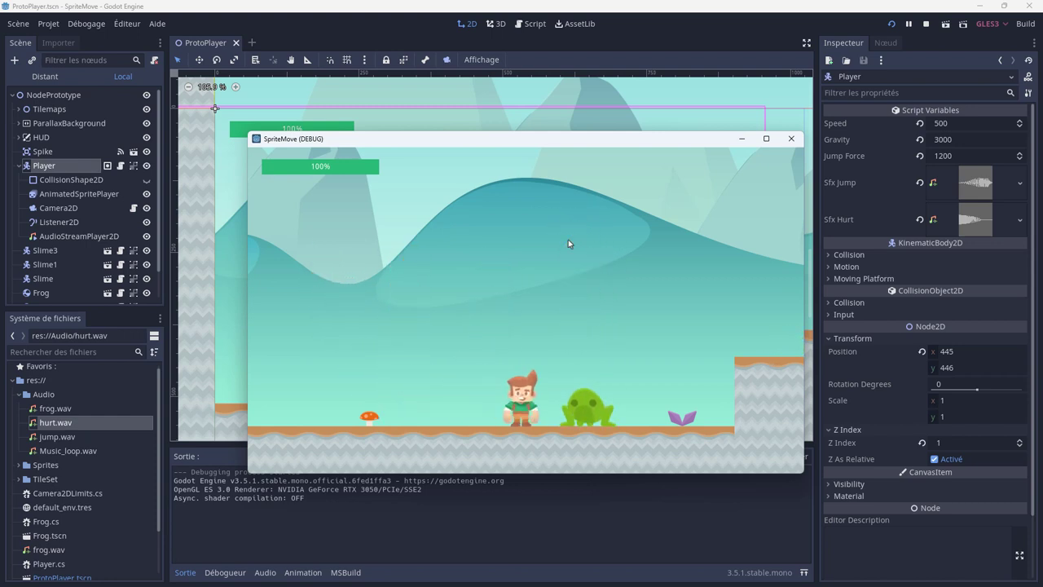
pyautogui.press('Left')
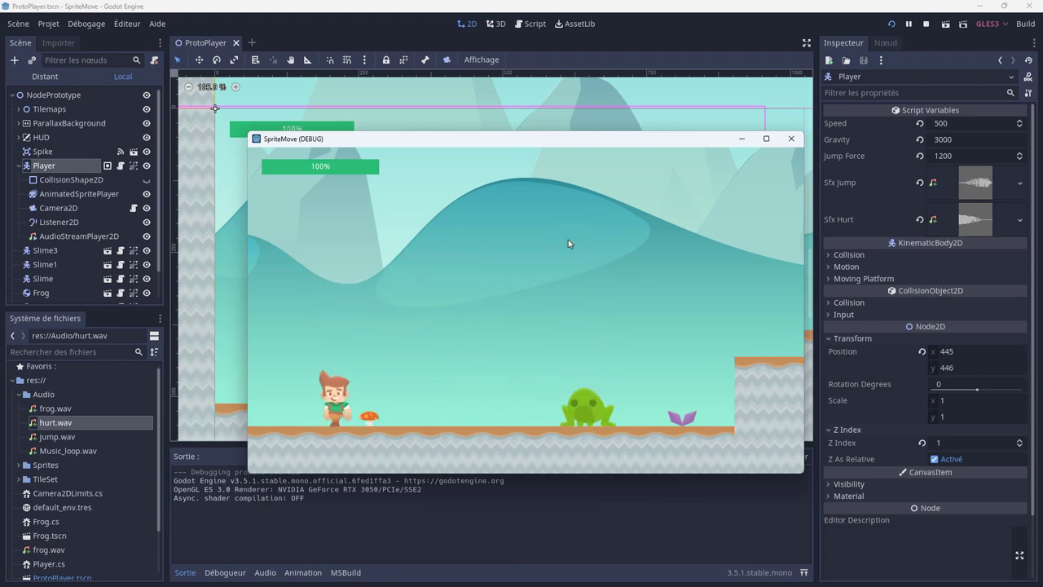
pyautogui.press('space')
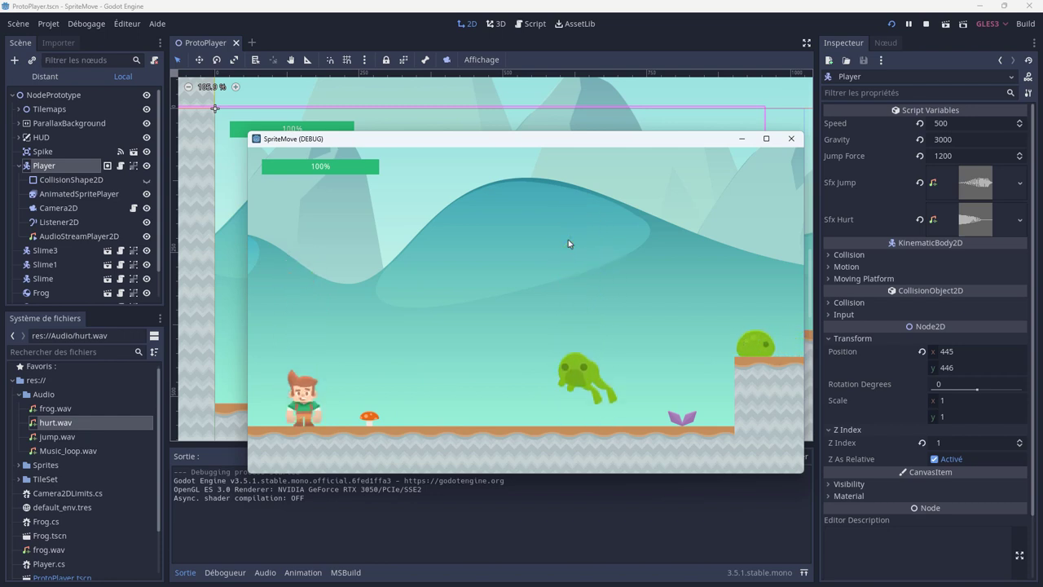
pyautogui.press('space')
pyautogui.press('space')
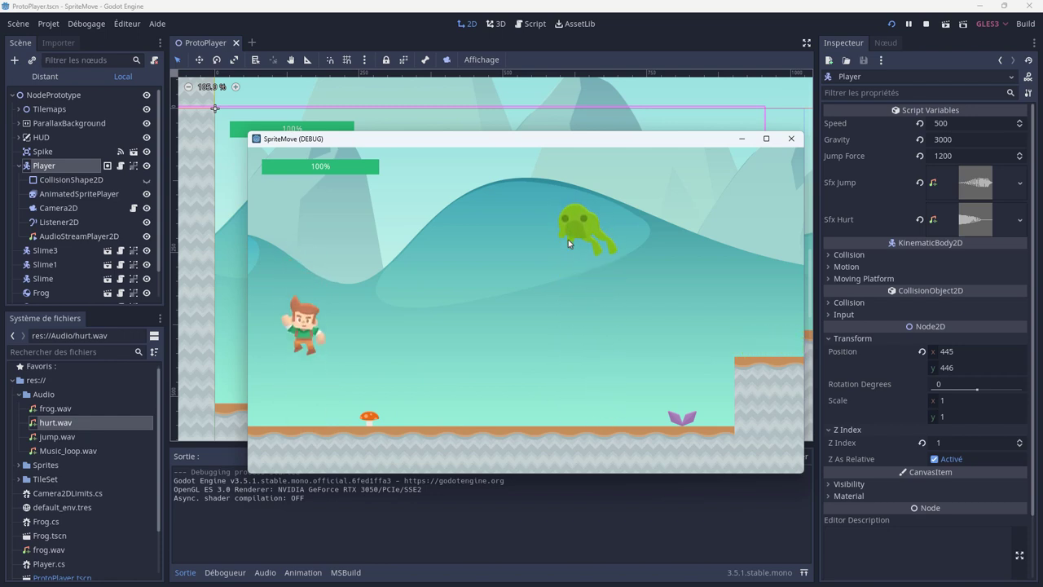
pyautogui.click(792, 139)
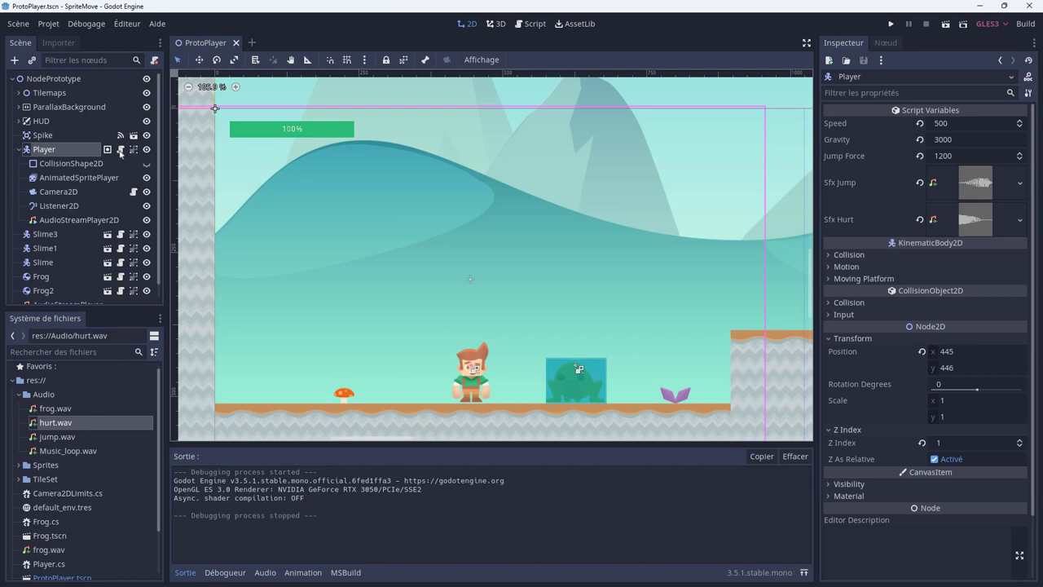
pyautogui.click(120, 150)
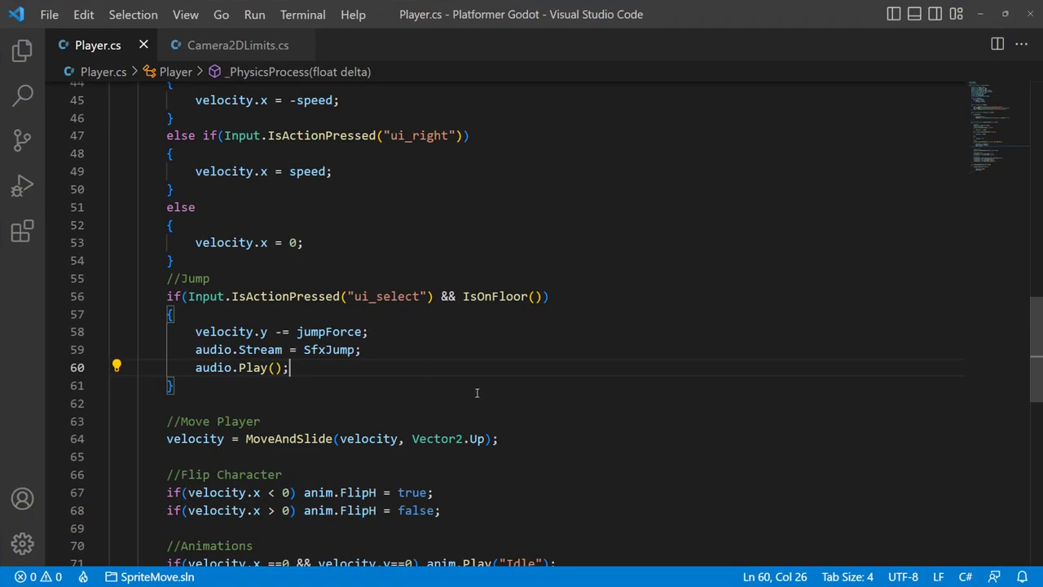
# Copy the two jump-sound lines into the Health setter after the progress bar update.
pyautogui.moveTo(196, 349); pyautogui.dragTo(390, 366)
pyautogui.hotkey('ctrl', 'c')
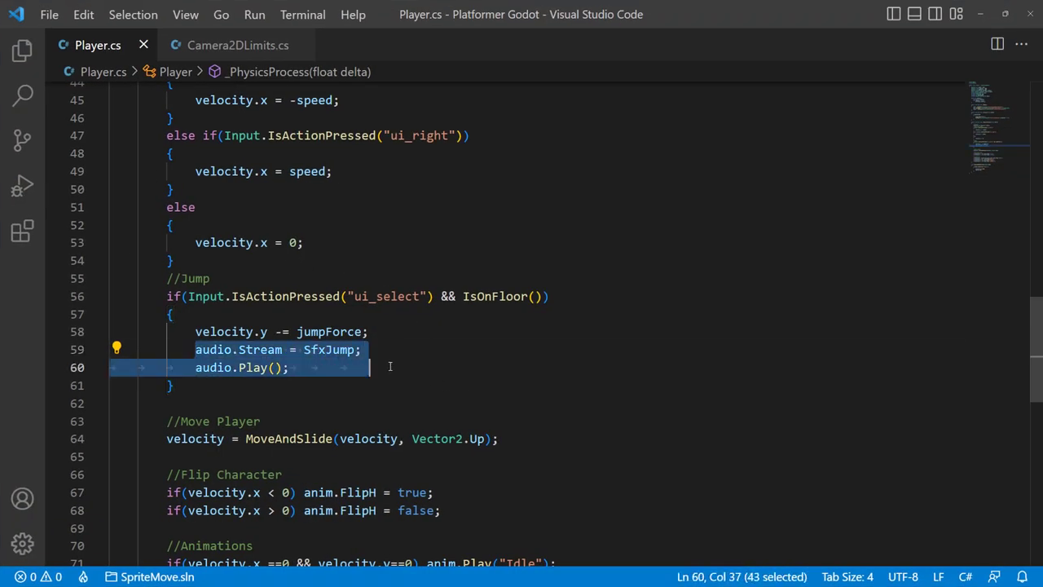
pyautogui.scroll(5, 481, 371)
pyautogui.scroll(3, 481, 370)
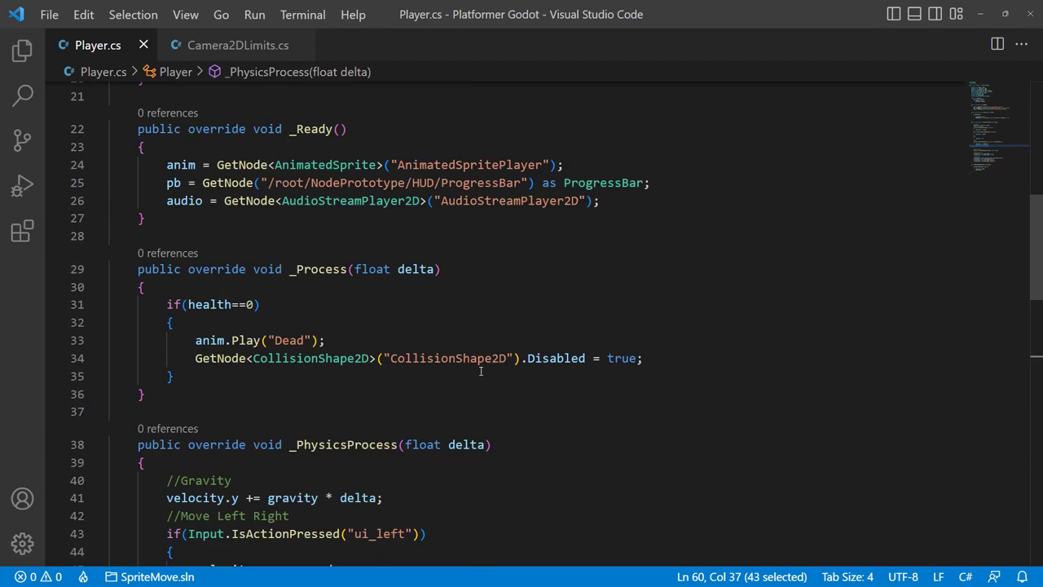
pyautogui.scroll(3, 482, 371)
pyautogui.scroll(1, 480, 371)
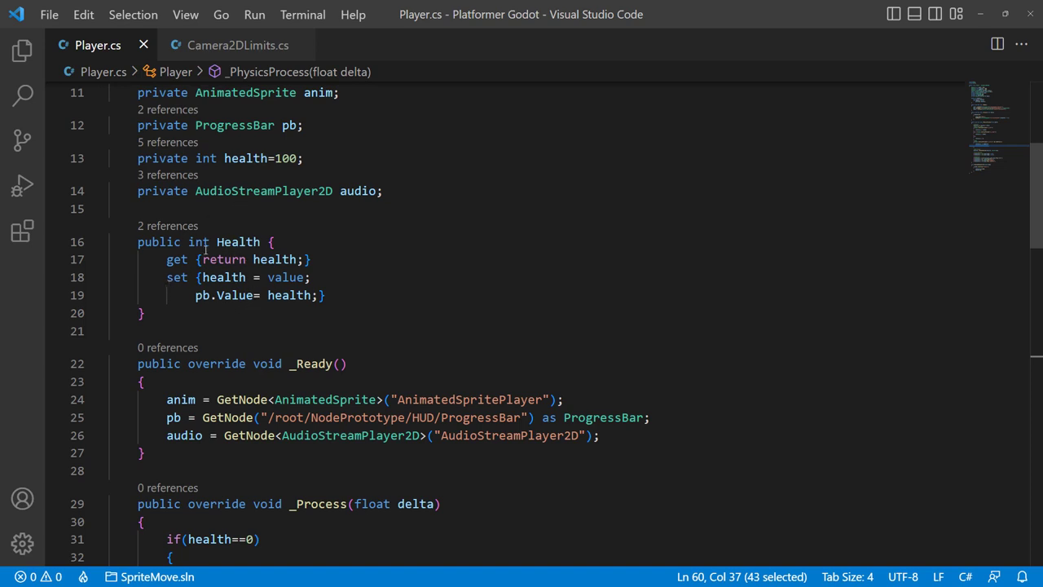
pyautogui.doubleClick(231, 242)
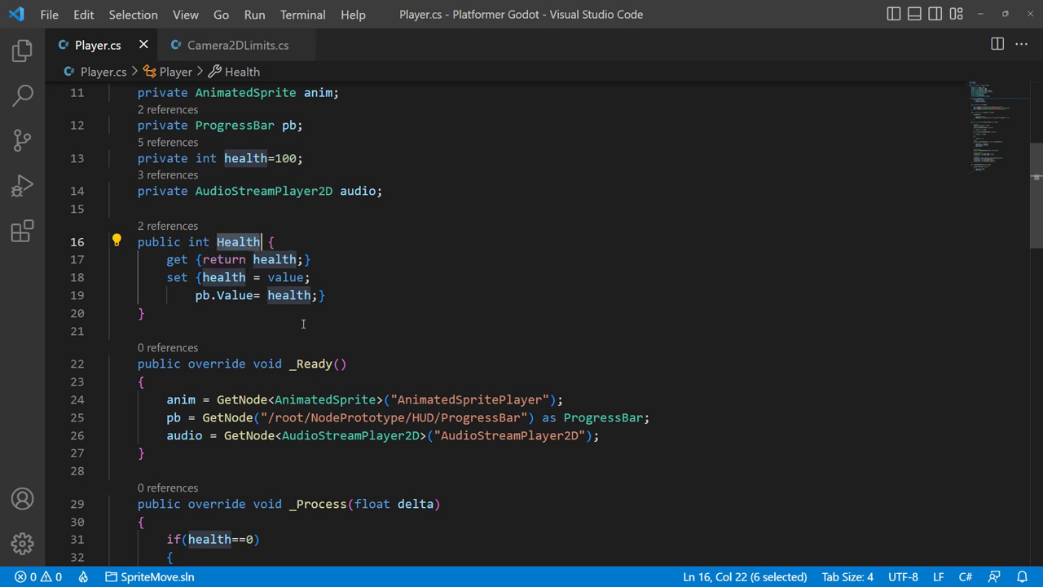
pyautogui.click(317, 297)
pyautogui.press('Return')
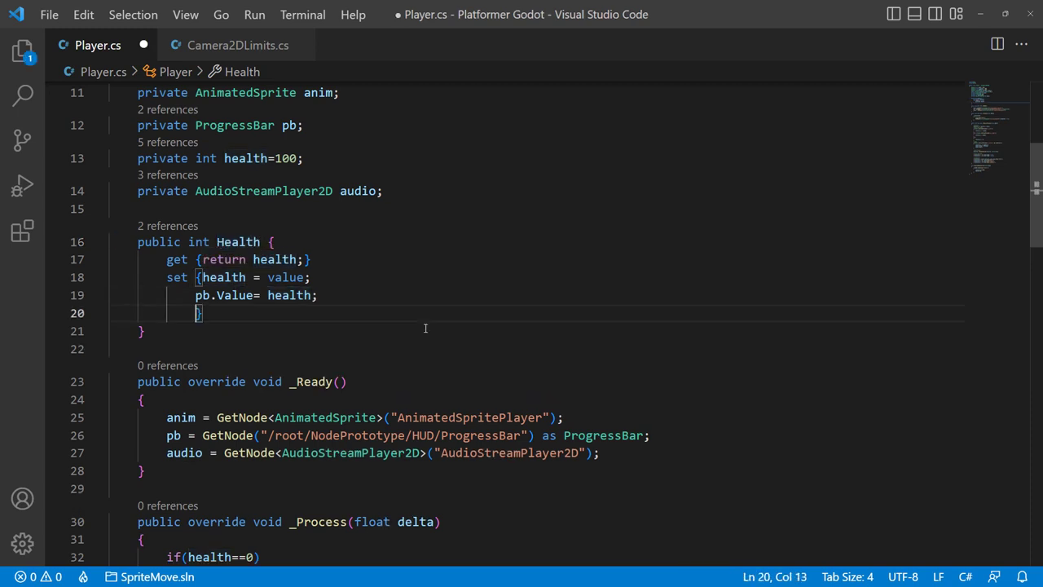
pyautogui.hotkey('ctrl', 'v')
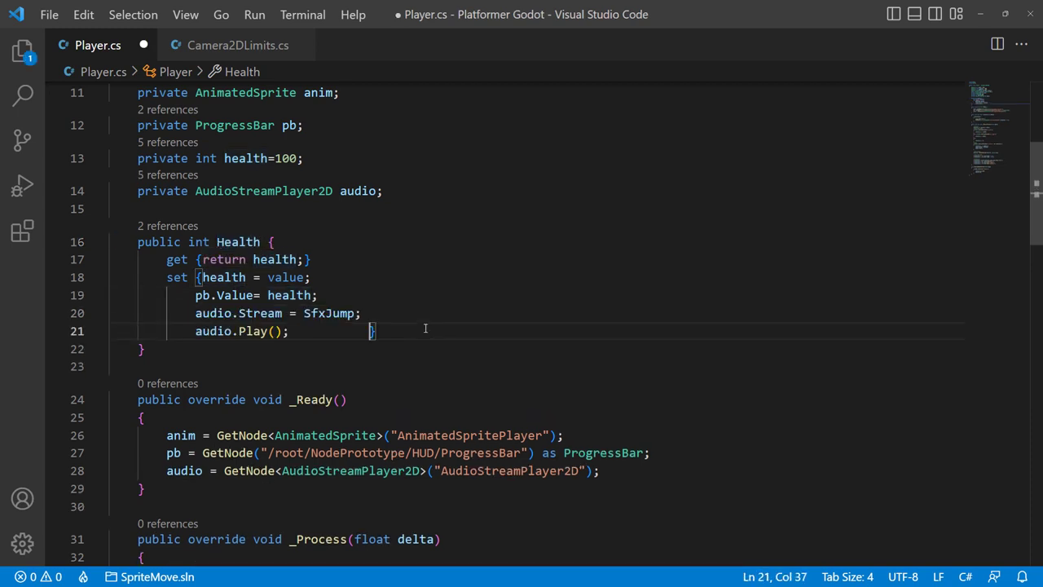
pyautogui.click(303, 332)
pyautogui.press('Delete')
pyautogui.press('Delete')
pyautogui.press('Delete')
# Change SfxJump to SfxHurt in the pasted setter lines and save Player.cs.
pyautogui.click(317, 313)
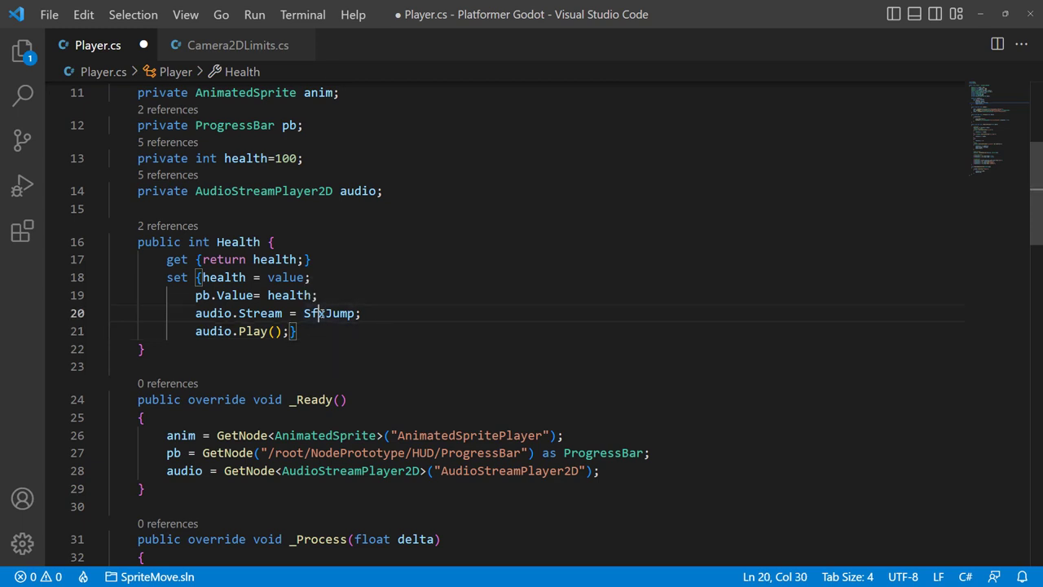
pyautogui.doubleClick(320, 313)
pyautogui.write('sfx')
pyautogui.press('Down')
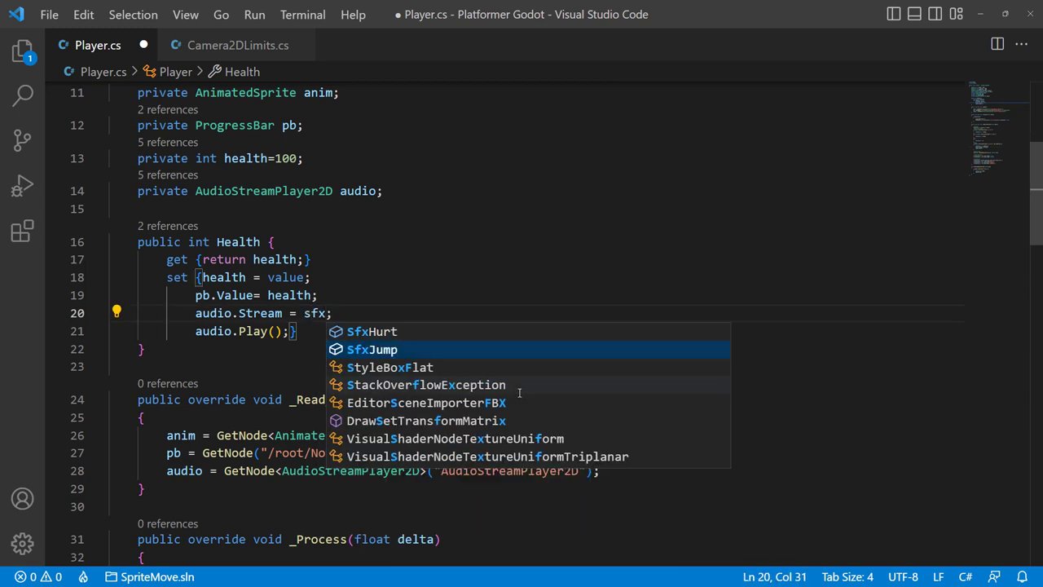
pyautogui.press('Up')
pyautogui.press('Return')
pyautogui.click(462, 371)
pyautogui.hotkey('ctrl', 's')
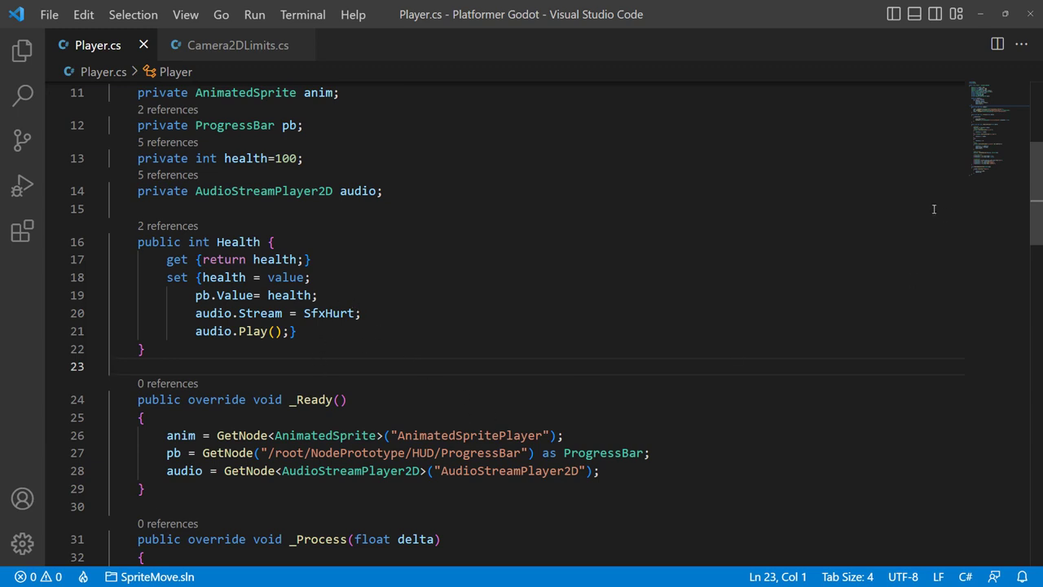
# Run the game from Godot, move left and right, and jump toward the slime.
pyautogui.click(980, 14)
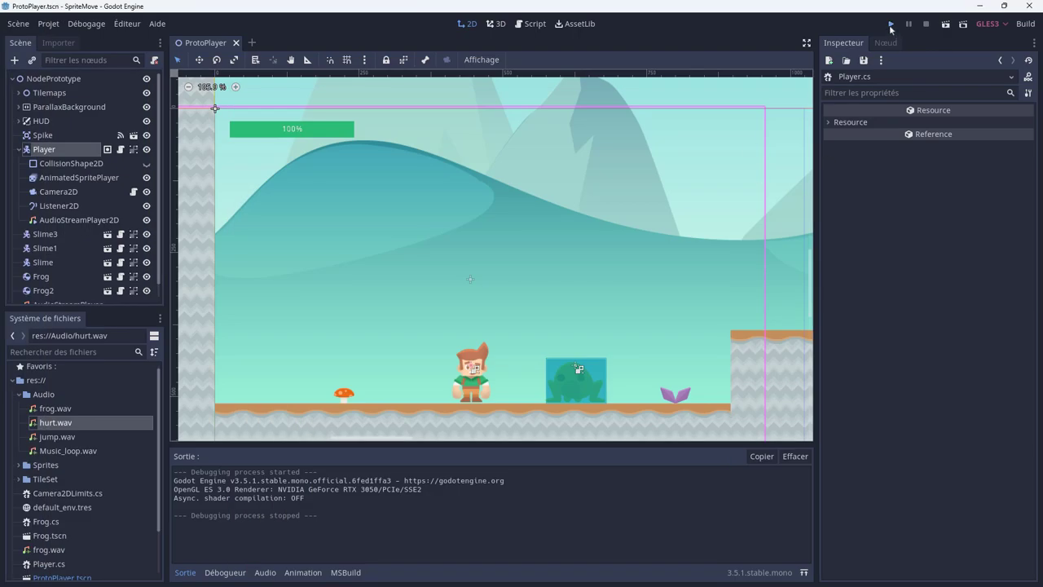
pyautogui.click(890, 26)
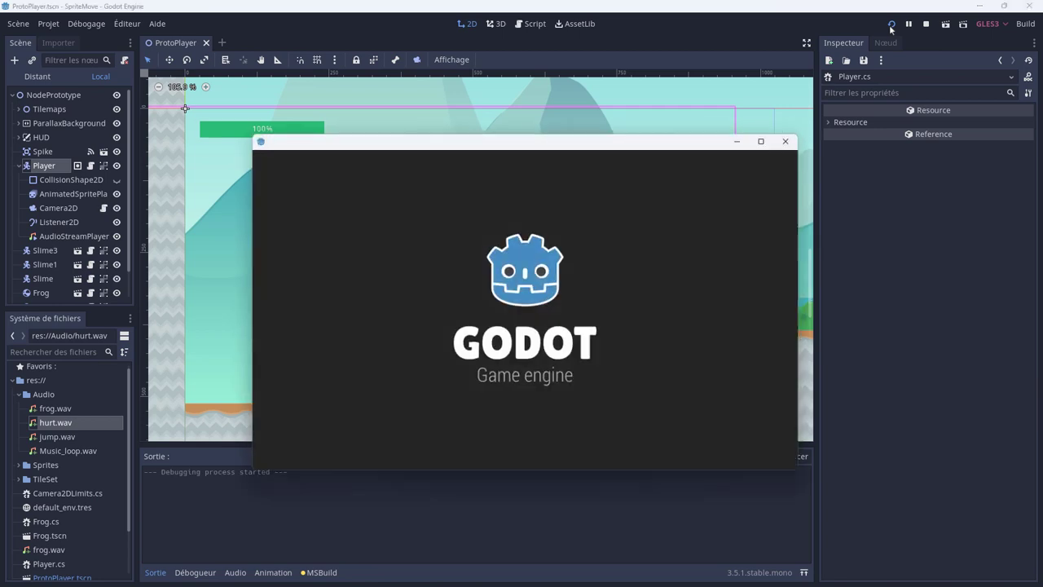
pyautogui.press('Left')
pyautogui.press('space')
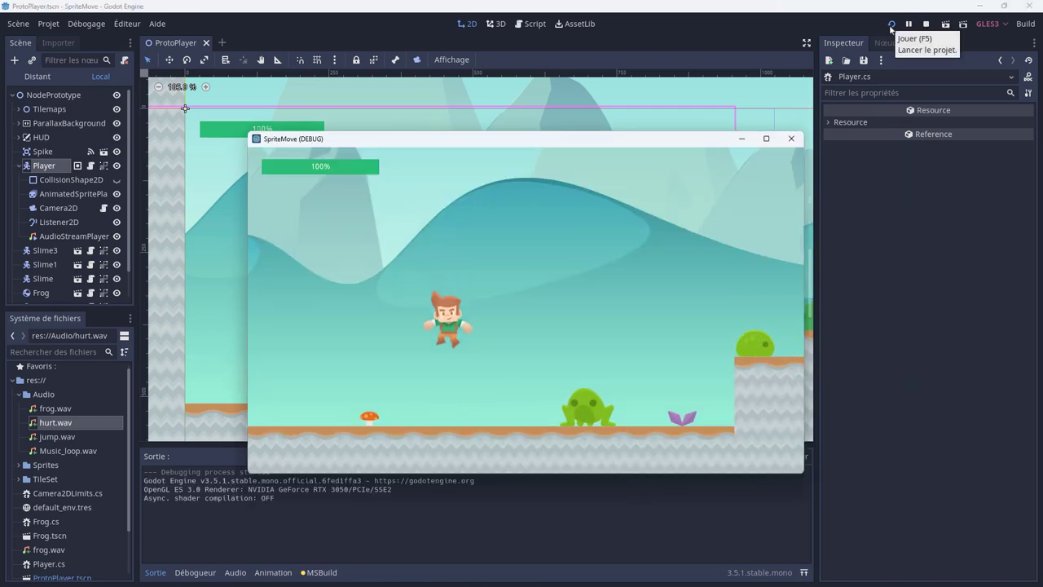
pyautogui.press('Right')
pyautogui.press('Left')
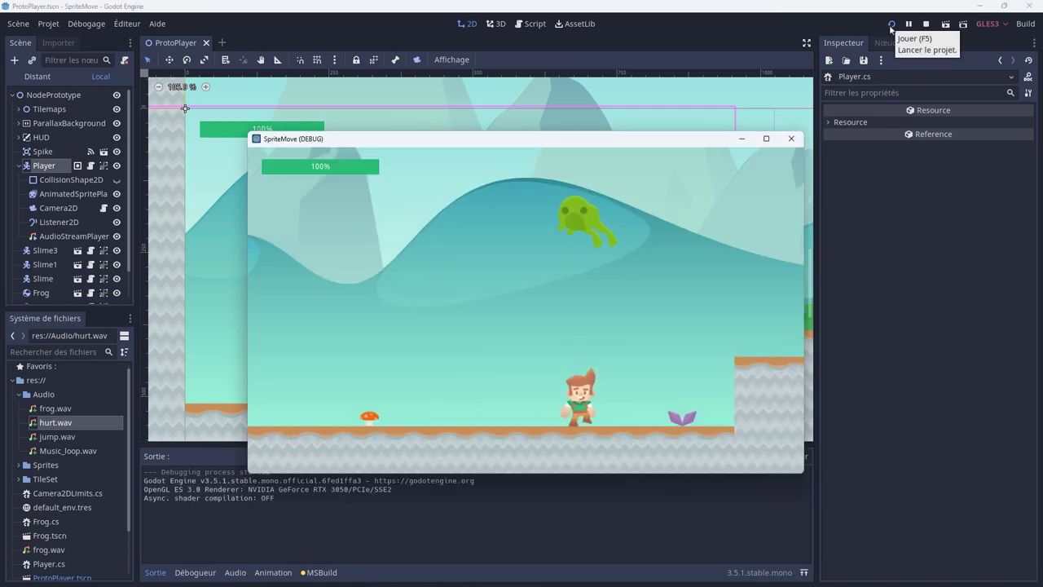
pyautogui.press('Right')
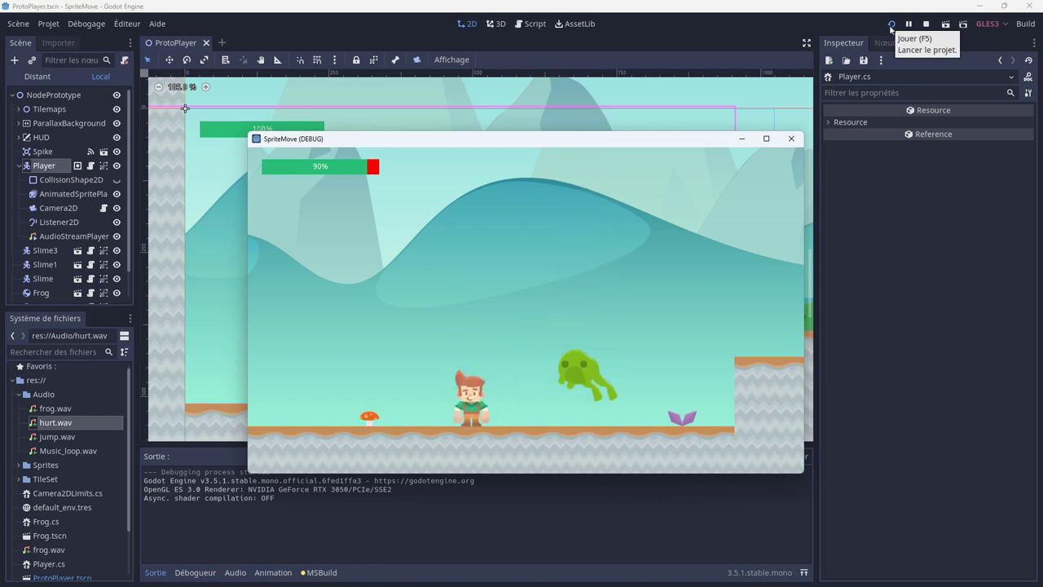
pyautogui.press('space')
pyautogui.press('Right')
pyautogui.press('space')
pyautogui.press('Right')
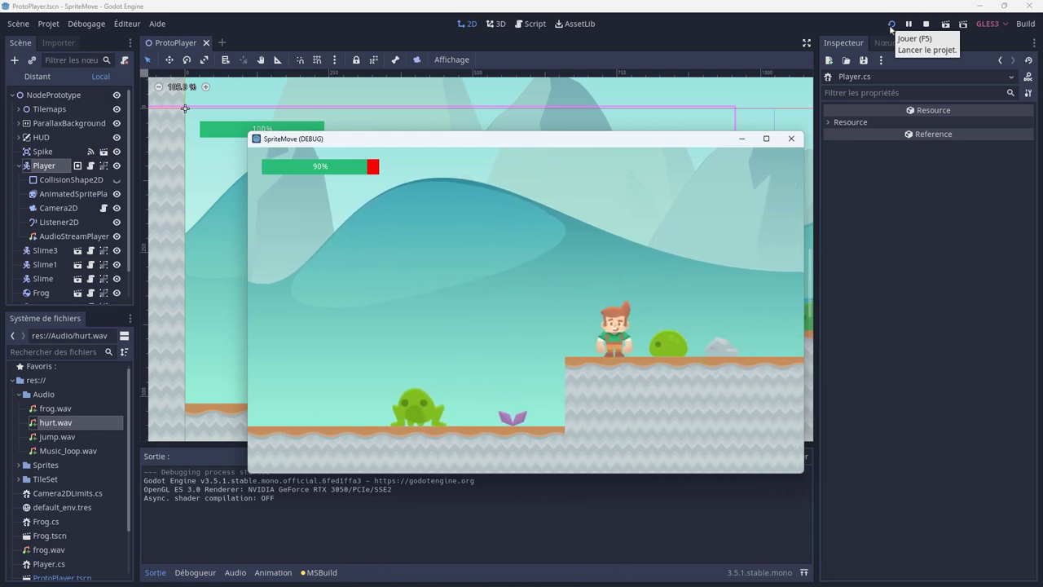
pyautogui.press('Right')
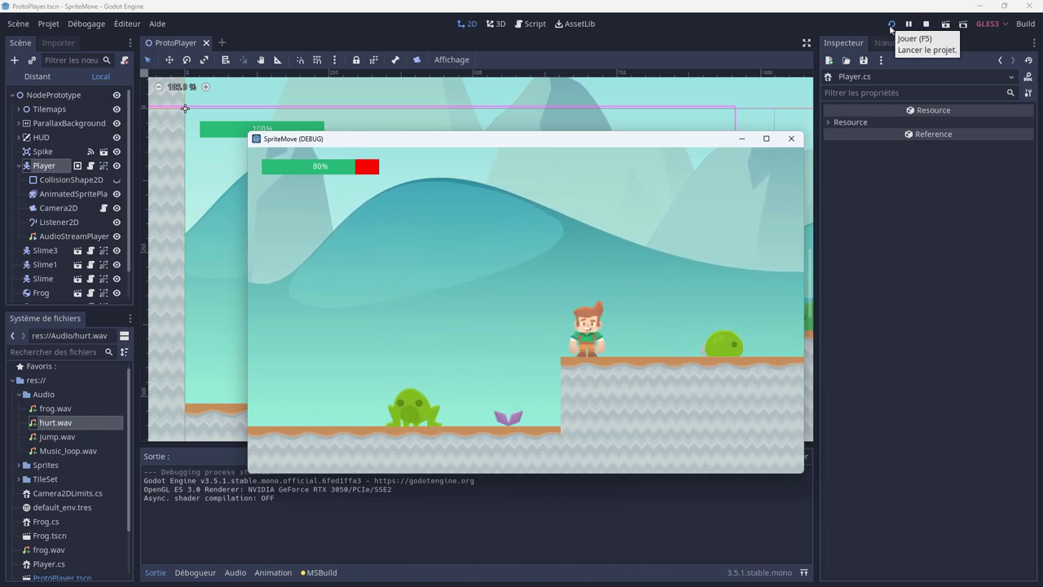
pyautogui.press('space')
pyautogui.press('Right')
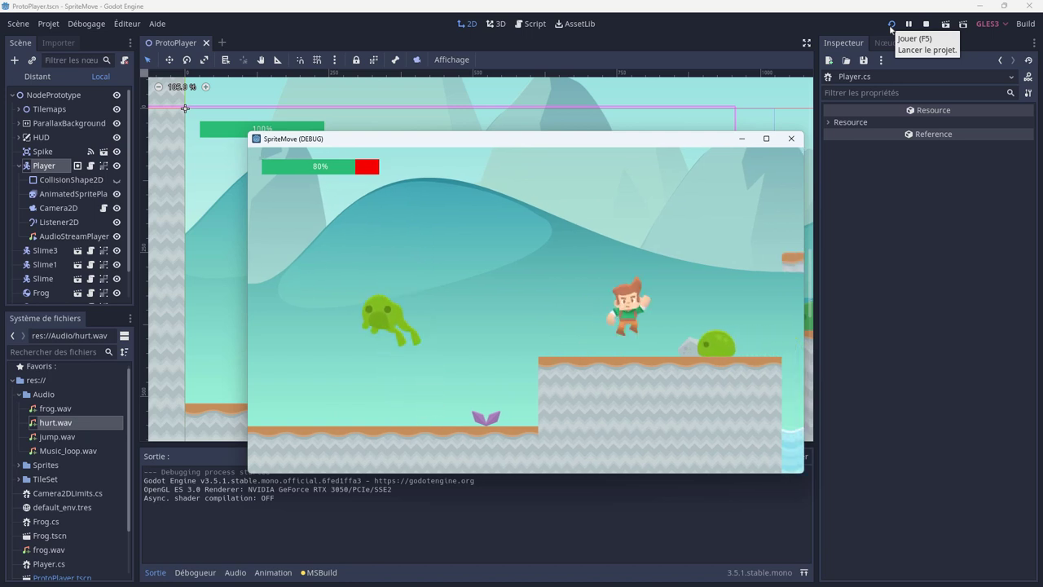
# Jump across the platforms and roam the level, with health dropped to 80%.
pyautogui.press('space')
pyautogui.press('Right')
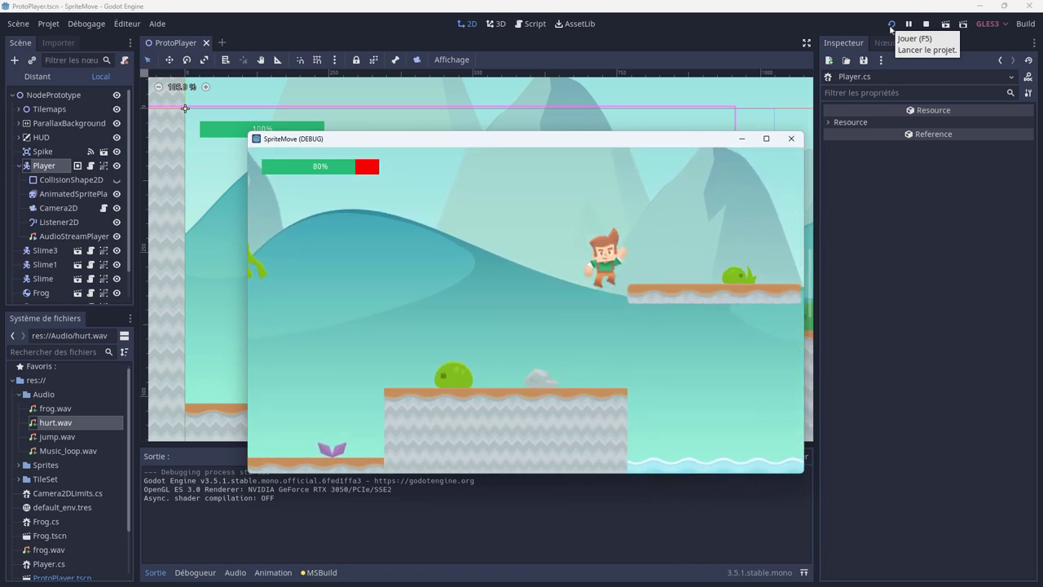
pyautogui.press('space')
pyautogui.press('Right')
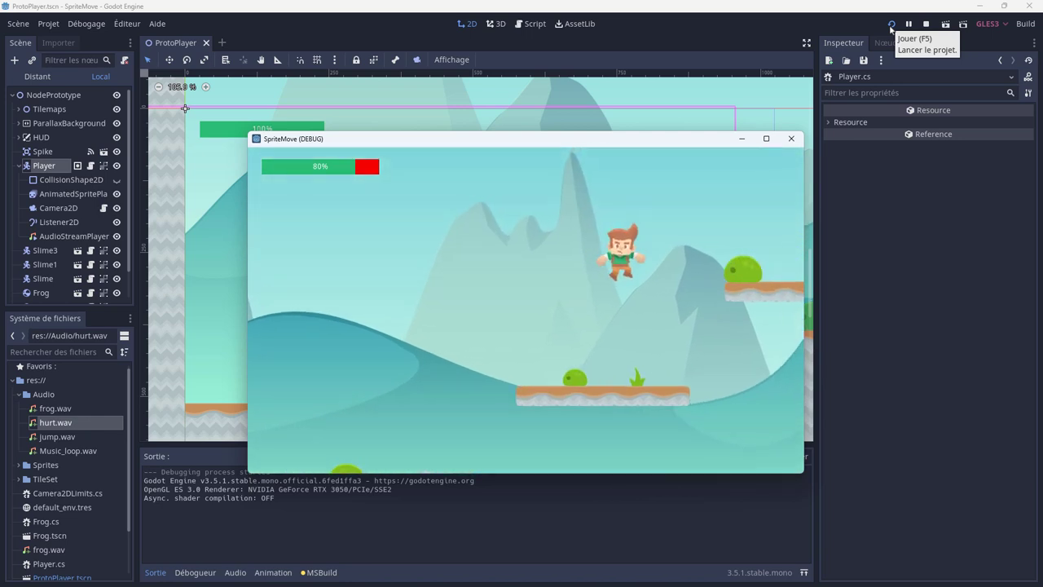
pyautogui.press('space')
pyautogui.press('Right')
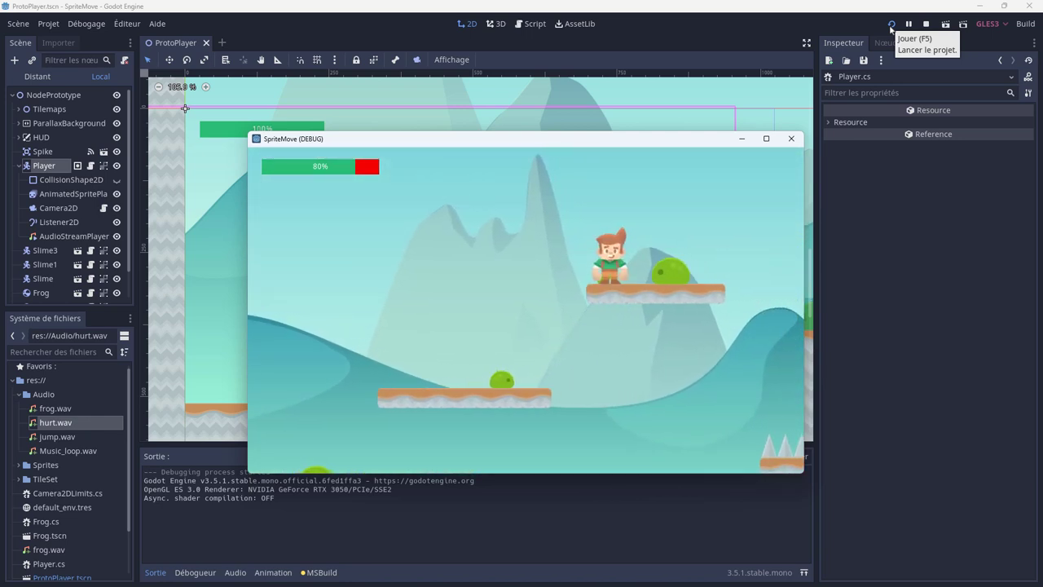
pyautogui.press('space')
pyautogui.press('space')
pyautogui.press('Right')
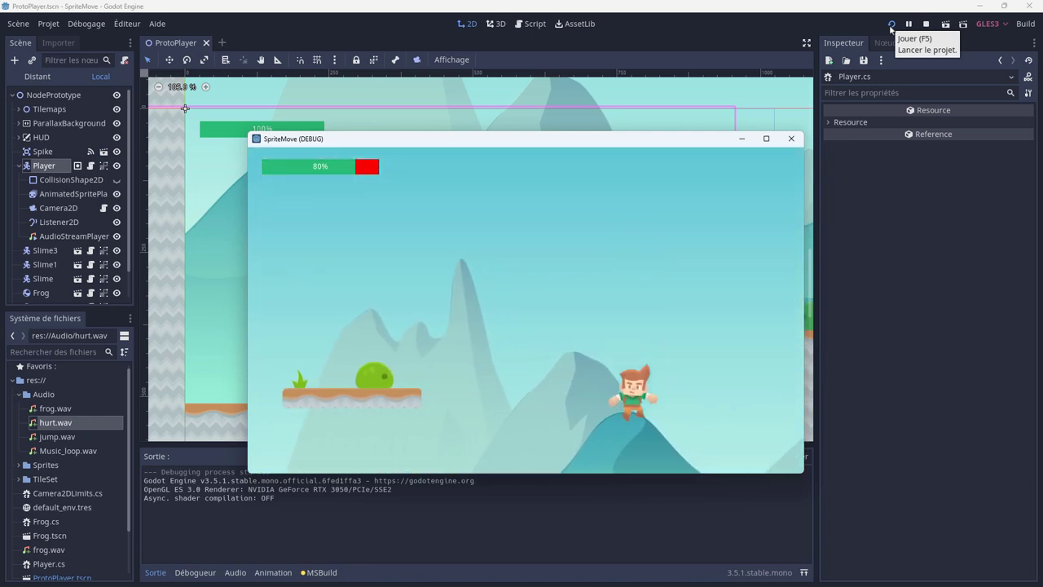
pyautogui.press('Right')
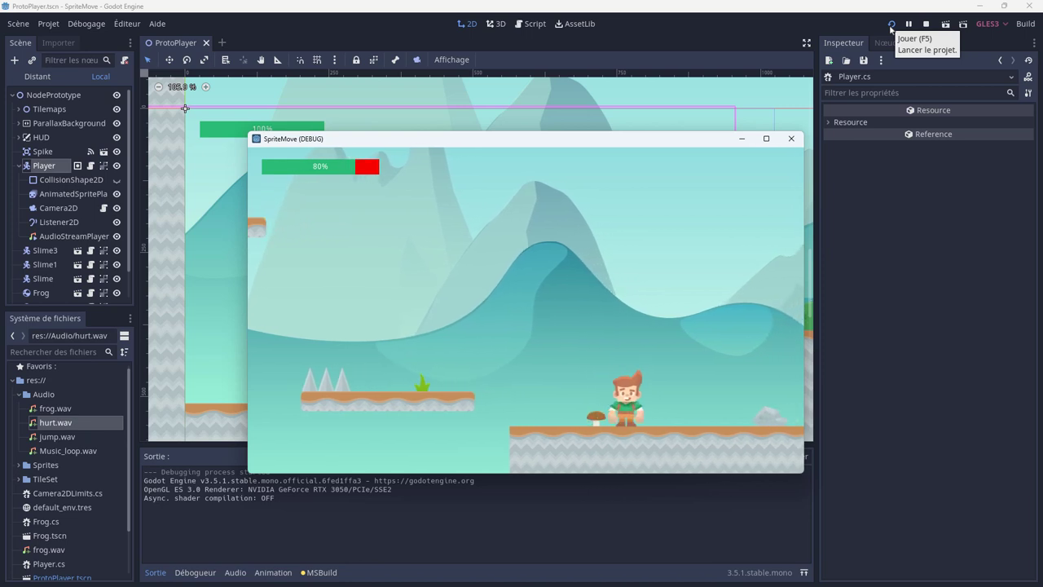
pyautogui.press('Left')
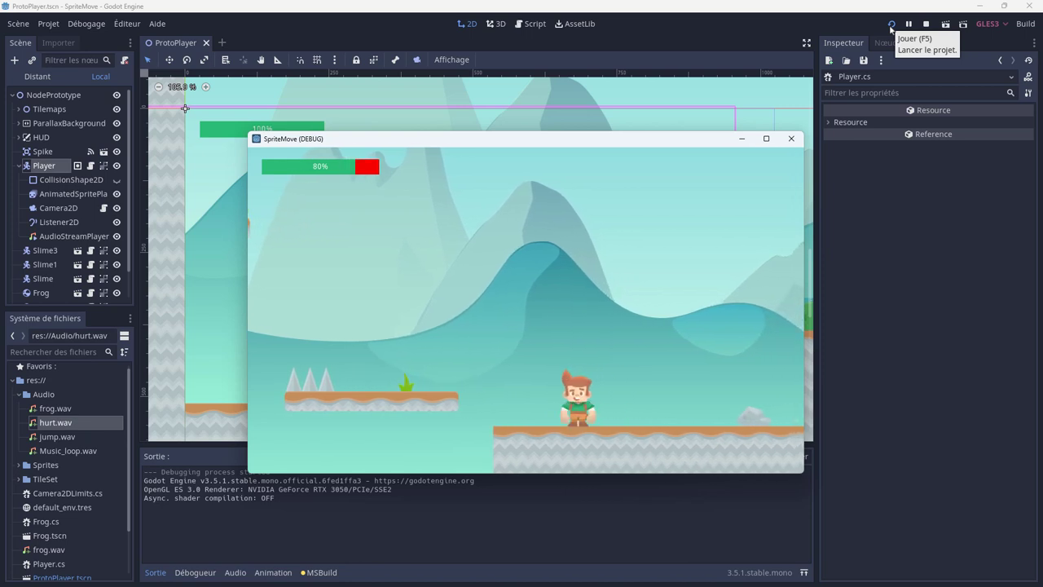
pyautogui.press('space')
pyautogui.press('space')
pyautogui.press('Right')
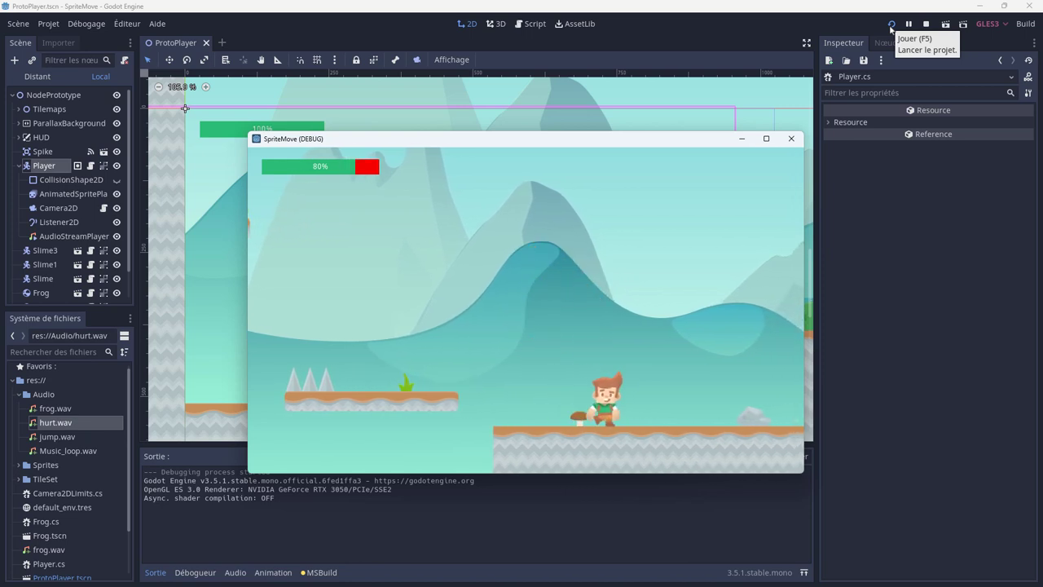
pyautogui.press('Right')
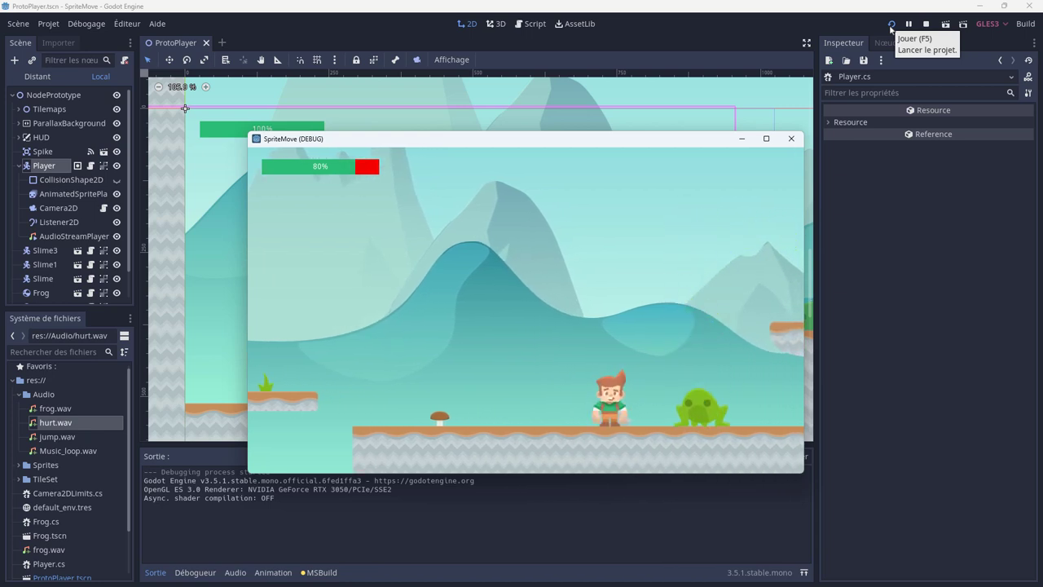
pyautogui.press('Left')
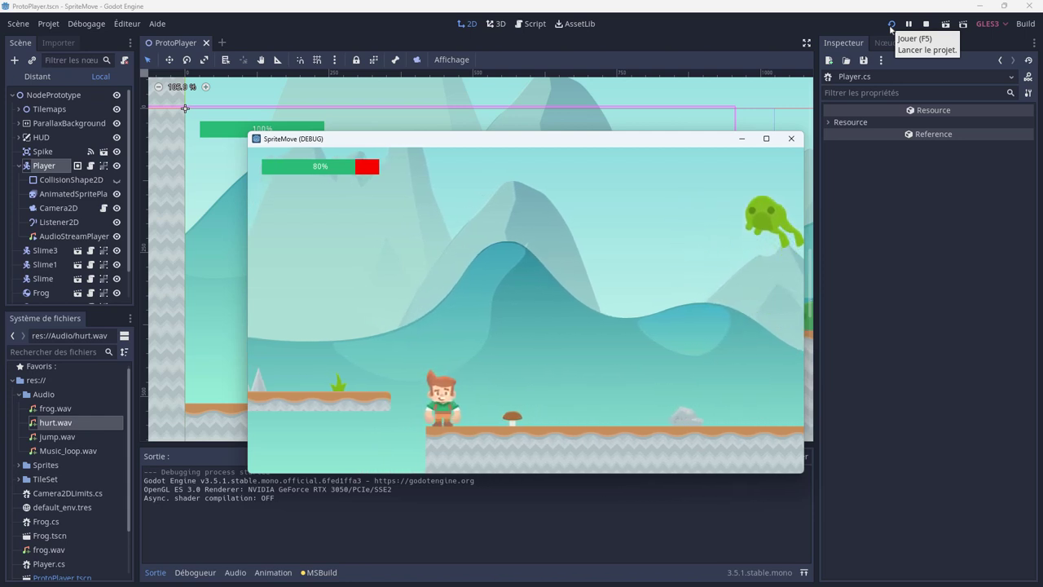
pyautogui.press('Right')
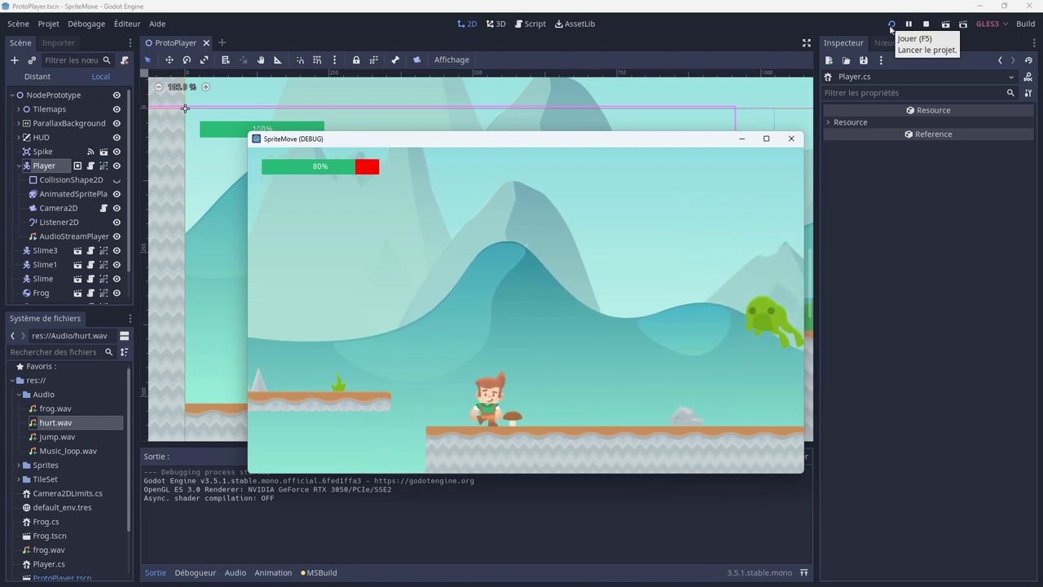
pyautogui.press('Right')
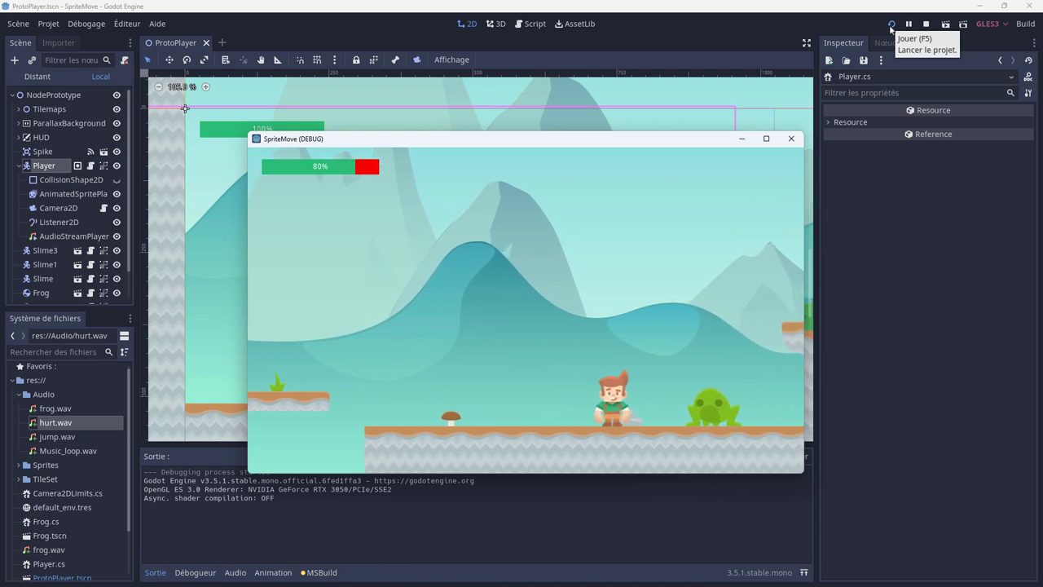
pyautogui.press('Right')
pyautogui.press('Right')
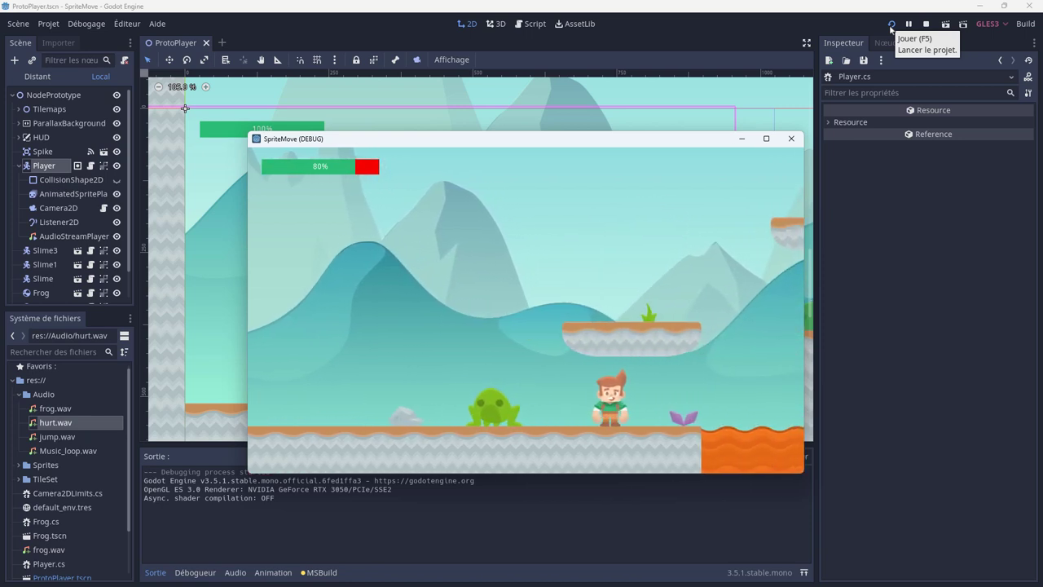